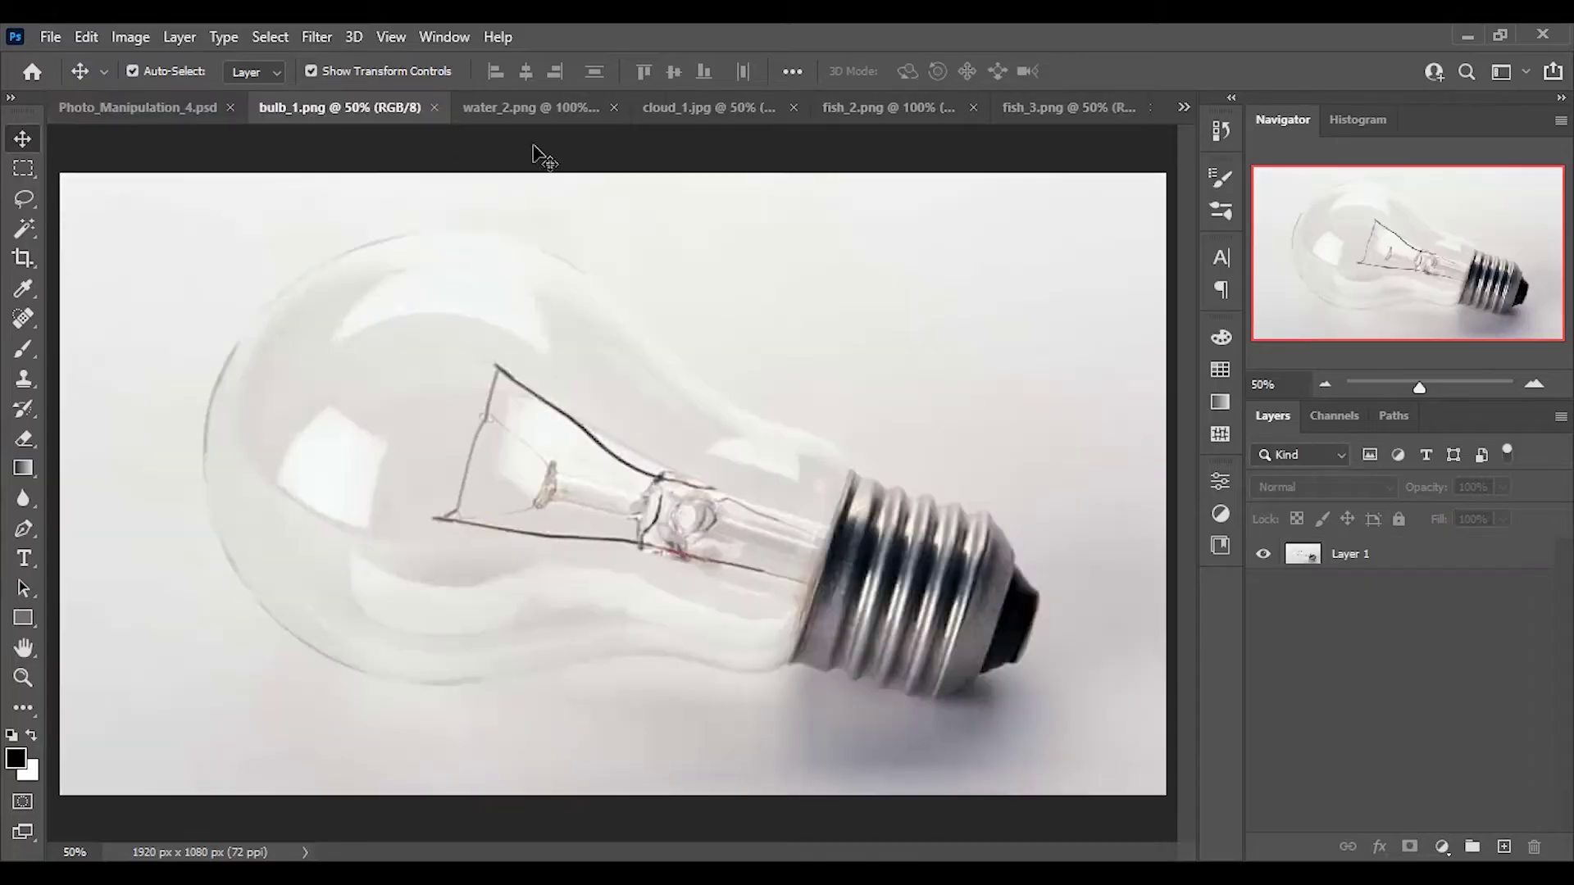
Step: Look over the water_2 and cloud_1 source images
{"action": "left_click", "coordinate": [529, 105]}
{"action": "left_click", "coordinate": [721, 107]}
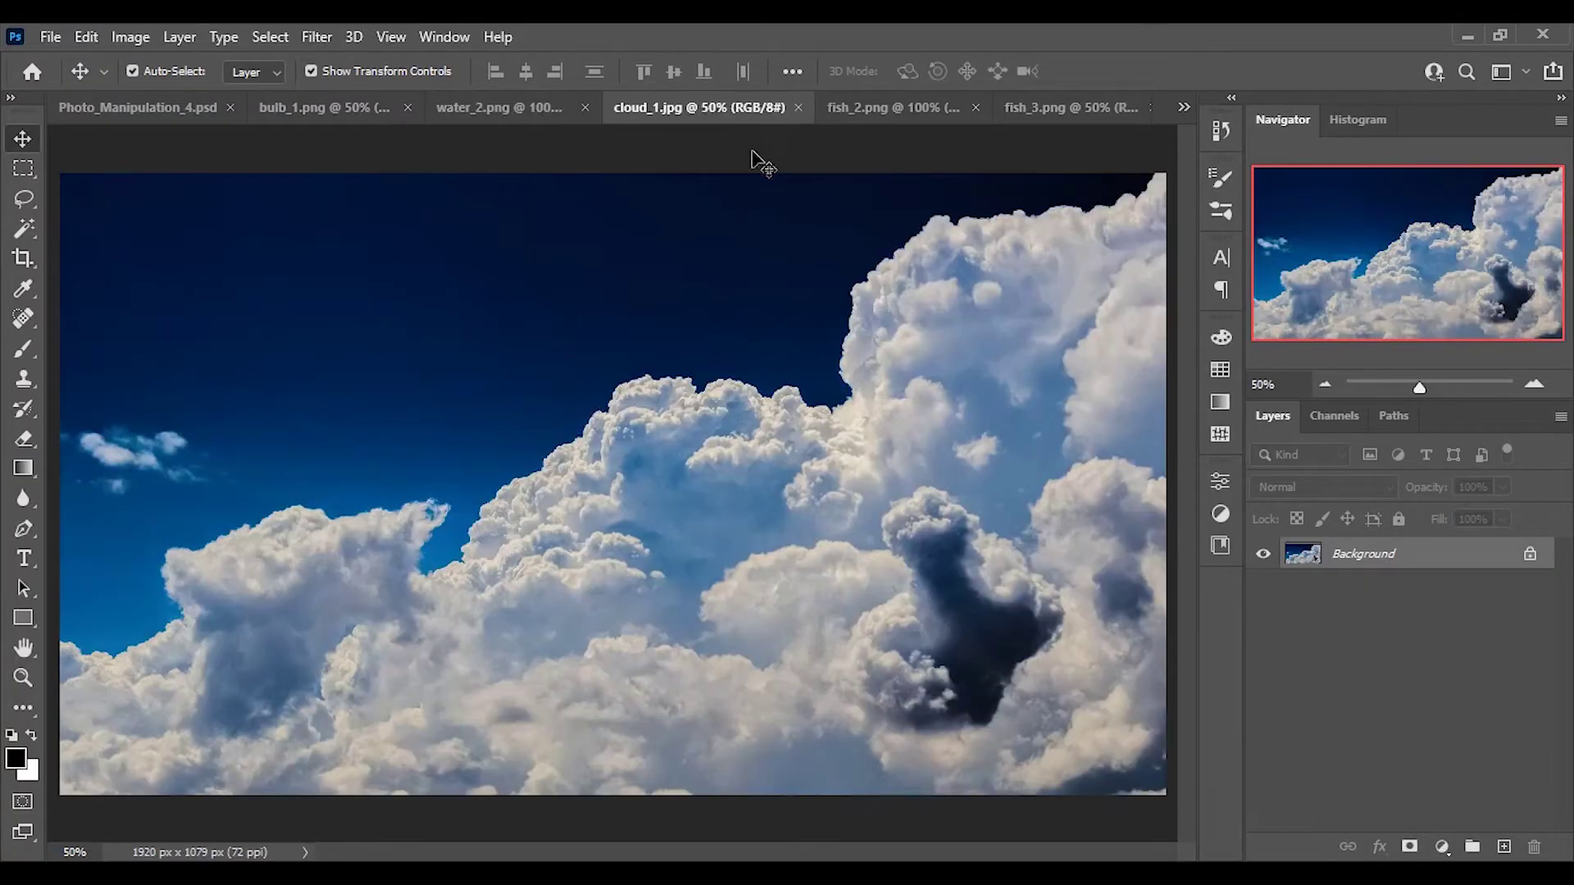
Step: Look over both goldfish images, then select the bulb layer in bulb_1
{"action": "left_click", "coordinate": [906, 107]}
{"action": "left_click", "coordinate": [1041, 107]}
{"action": "left_click", "coordinate": [363, 102]}
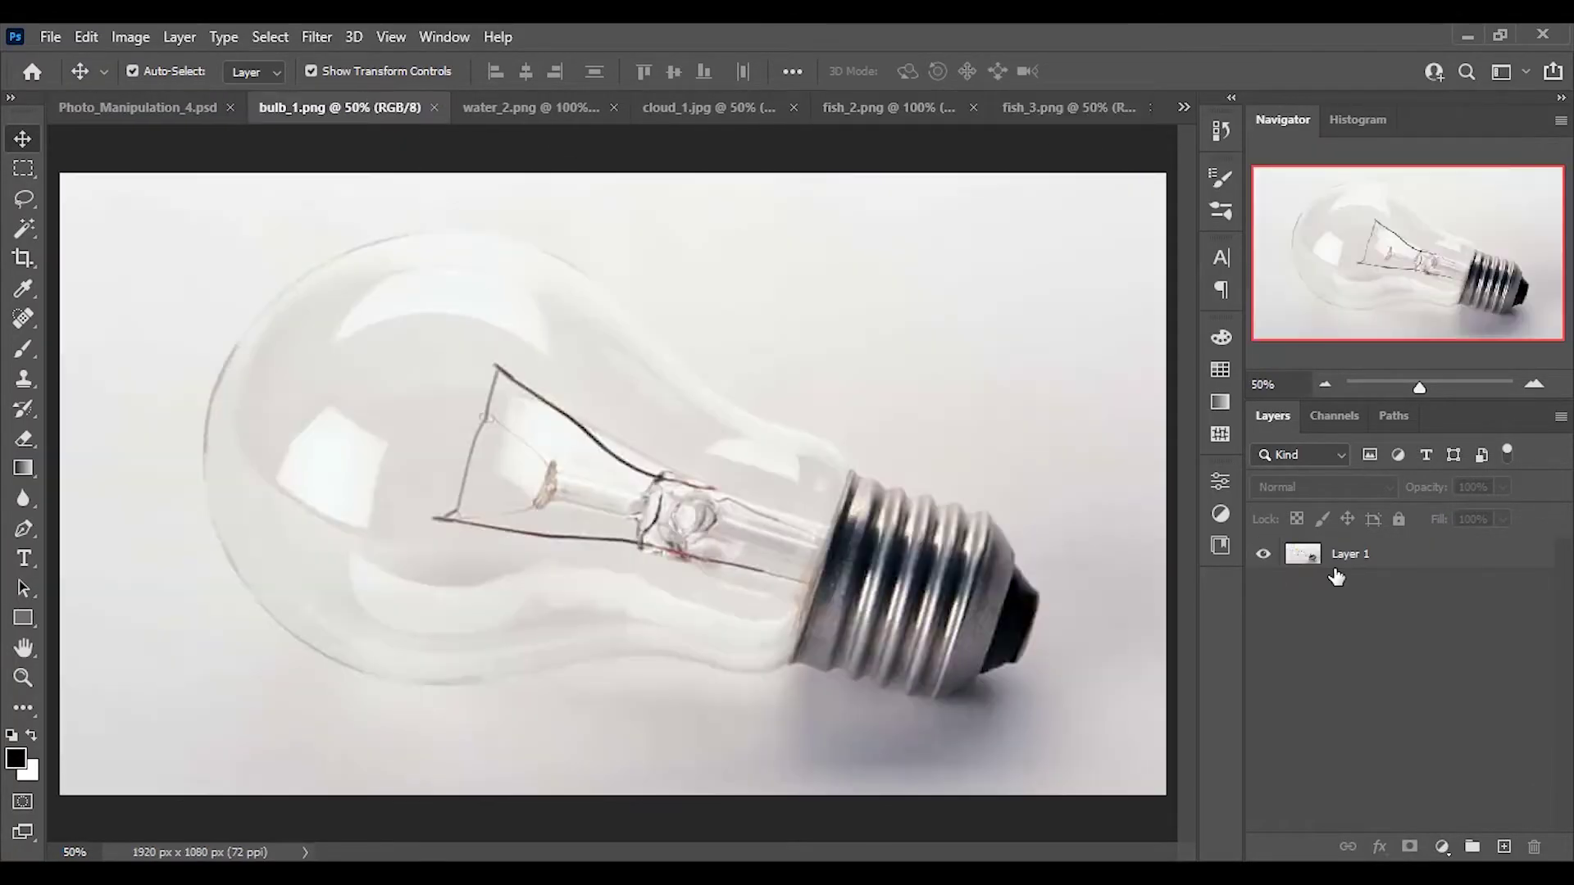
{"action": "left_click", "coordinate": [1336, 563]}
Step: Erase the lassoed filament with a Content-Aware fill and deselect
{"action": "key", "text": "l"}
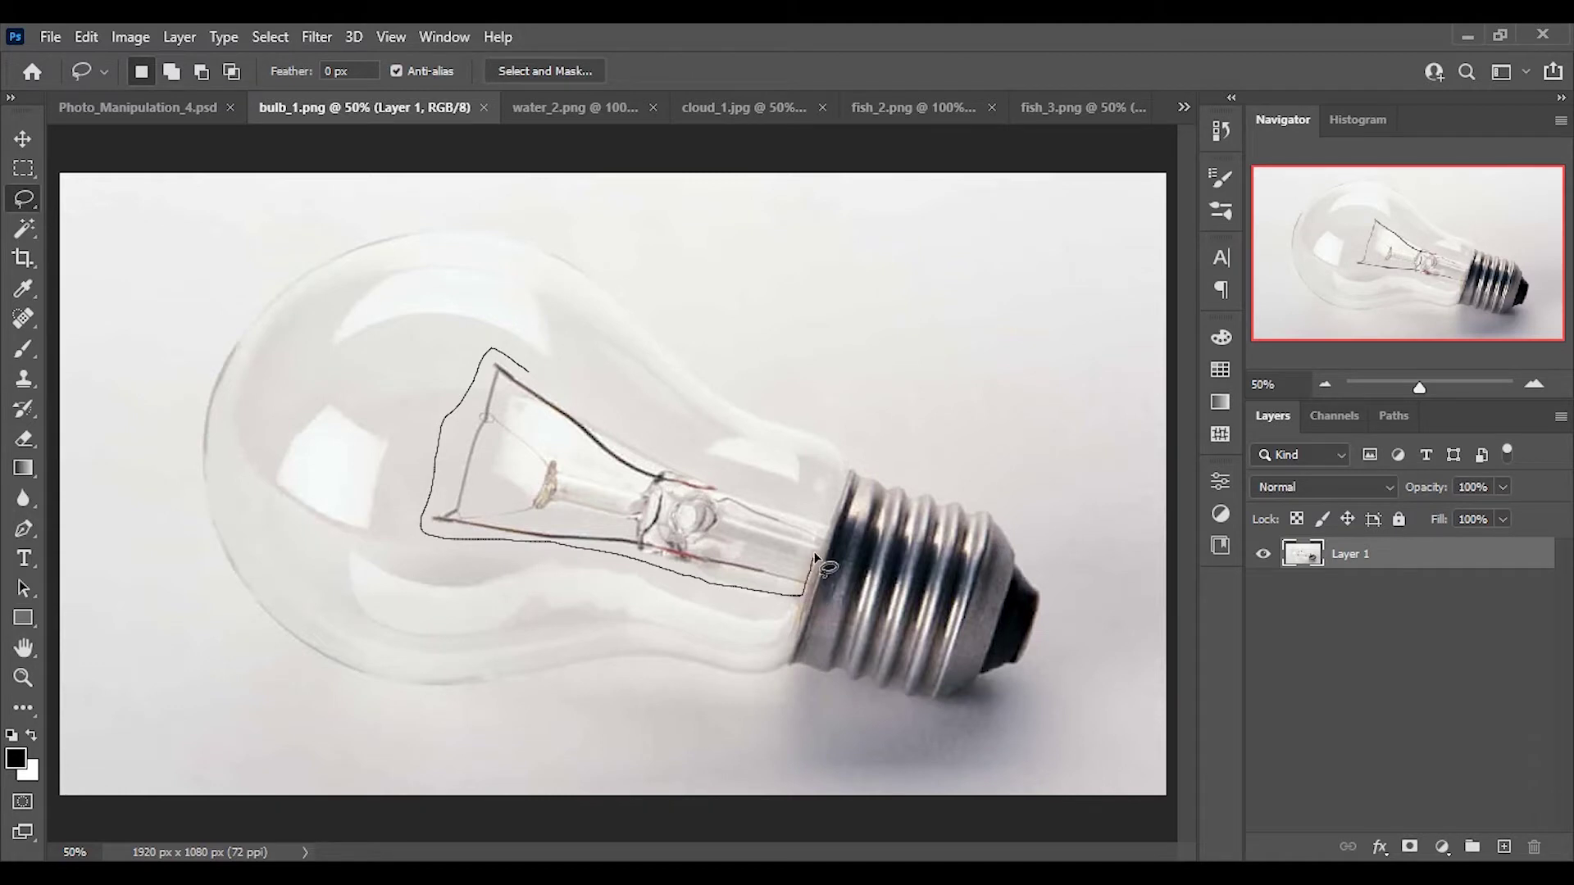
{"action": "left_click_drag", "start_coordinate": [521, 371], "coordinate": [495, 353]}
{"action": "left_click", "coordinate": [86, 37]}
{"action": "left_click", "coordinate": [123, 393]}
{"action": "key", "text": "Return"}
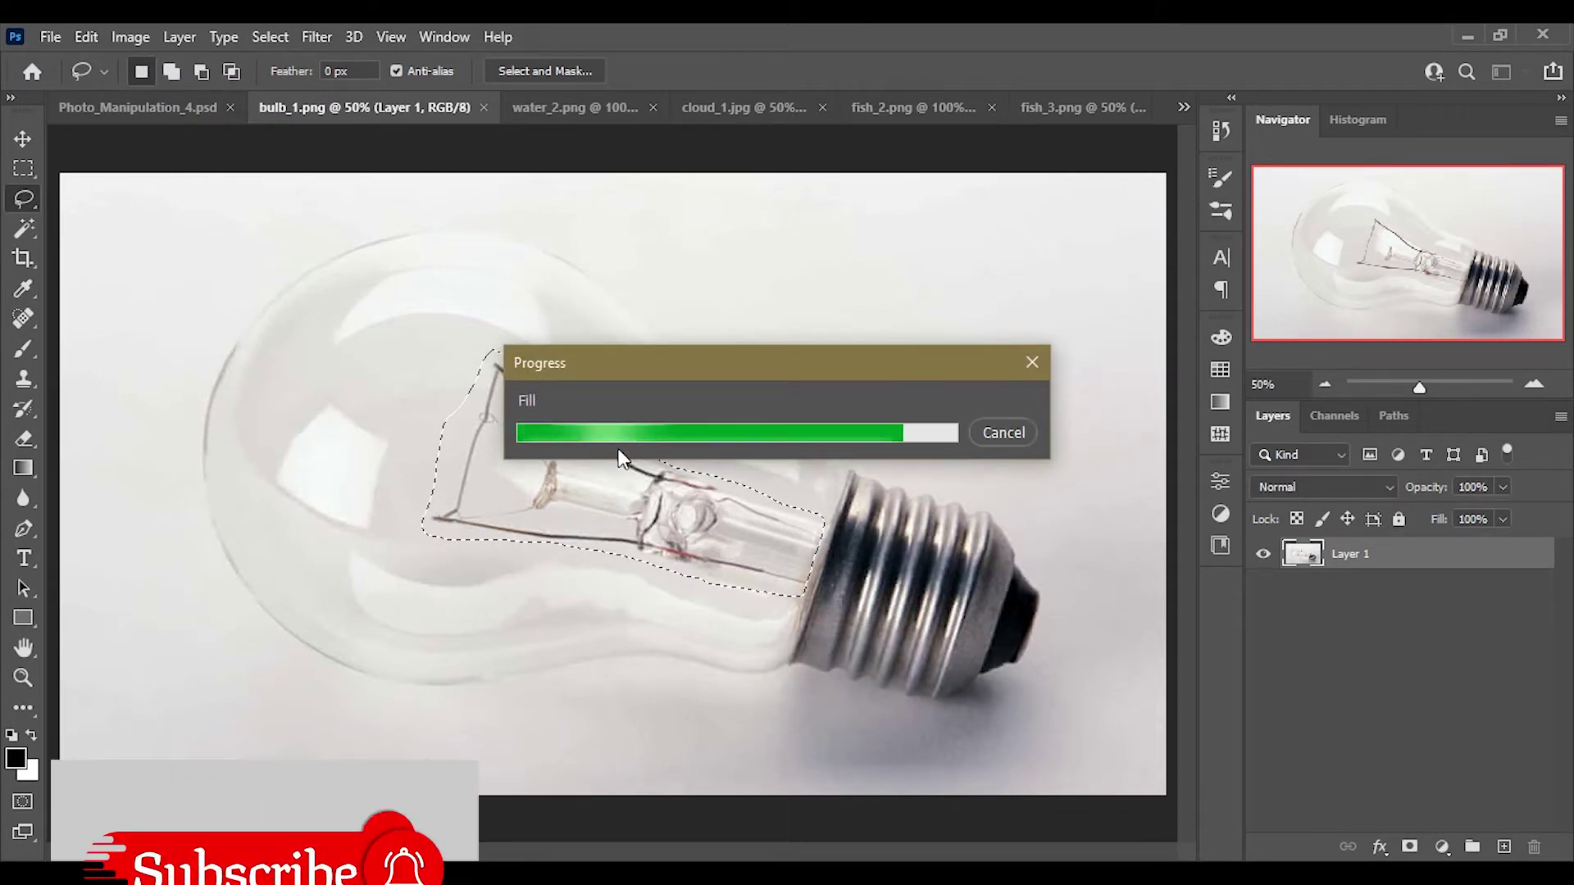
{"action": "key", "text": "ctrl+d"}
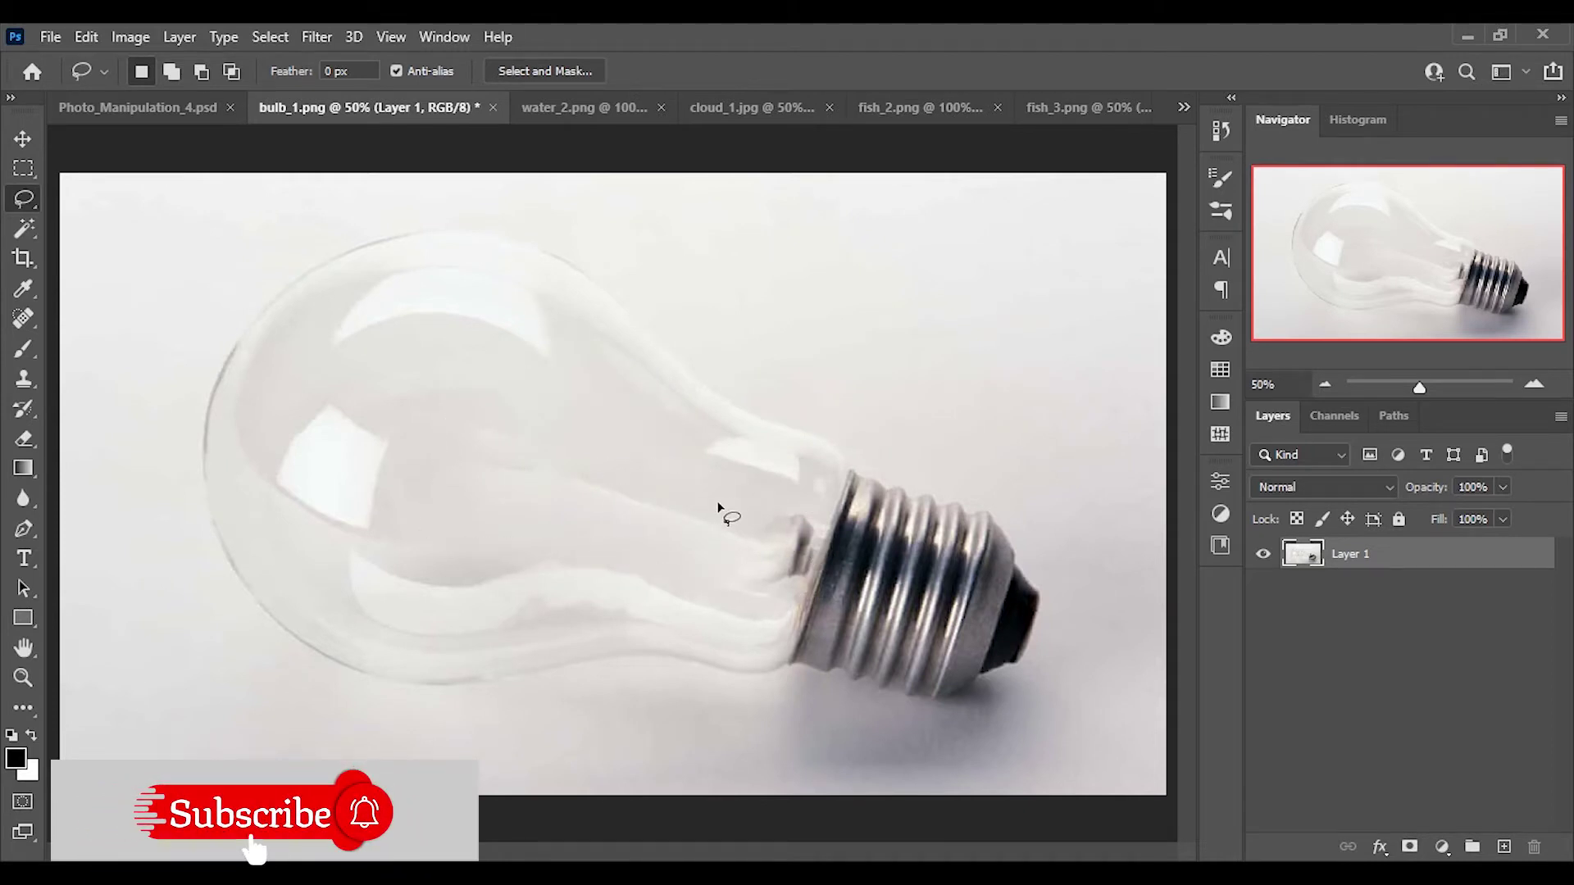
{"action": "left_click", "coordinate": [23, 379]}
{"action": "left_click", "coordinate": [72, 378]}
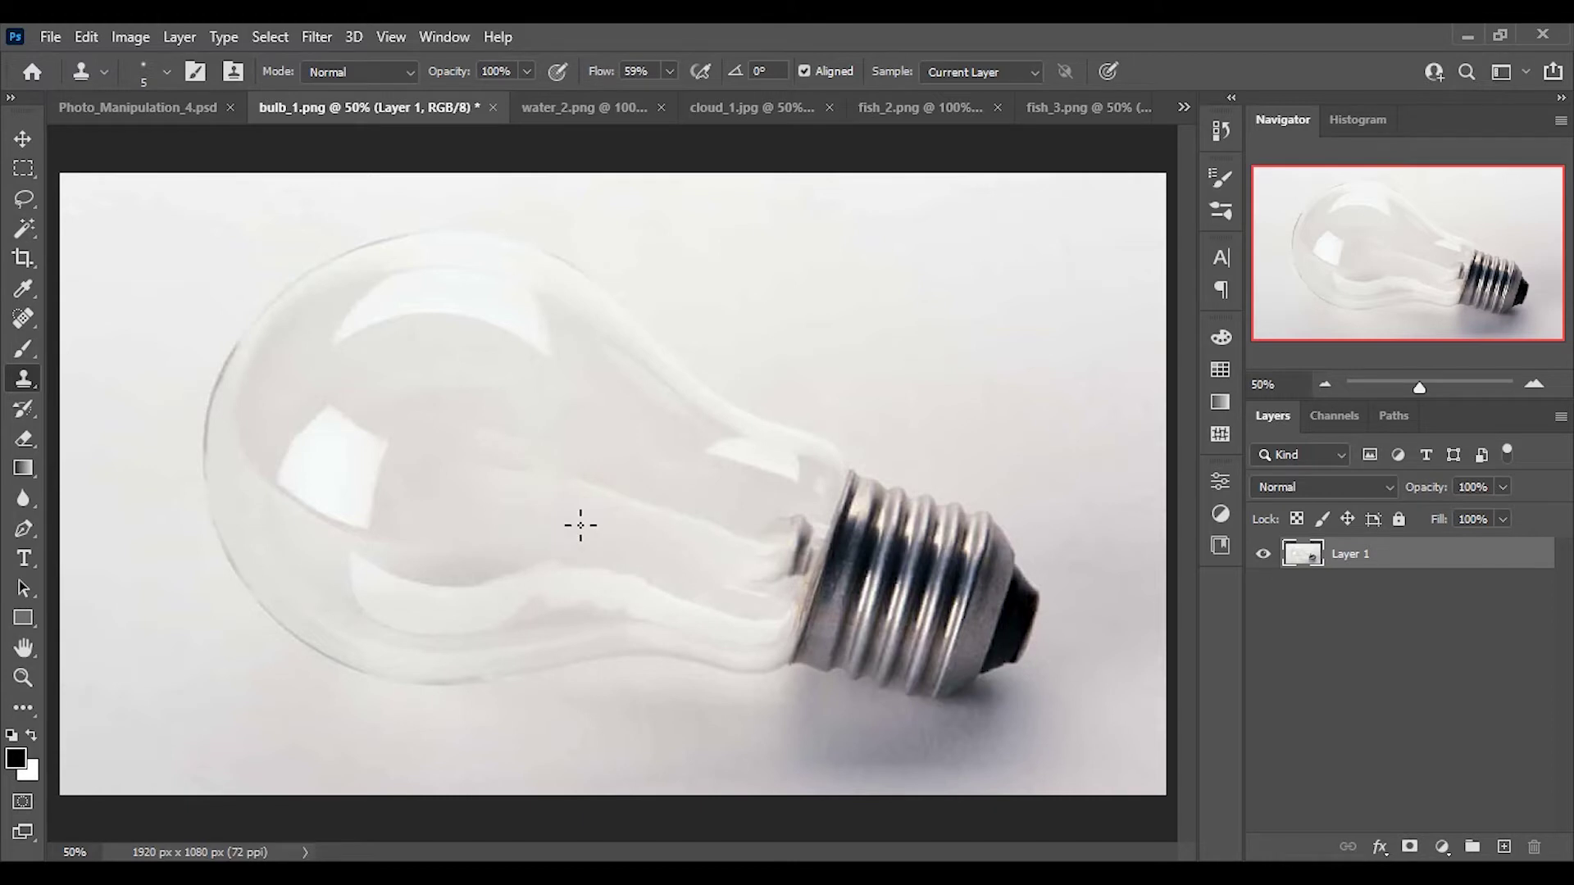
Step: Clone clean glass over the smudges near the bulb's metal base using an enlarged brush
{"action": "key", "text": "bracketright"}
{"action": "key", "text": "bracketright"}
{"action": "key", "text": "bracketright"}
{"action": "left_click", "coordinate": [563, 419], "text": "alt"}
{"action": "left_click_drag", "start_coordinate": [469, 431], "coordinate": [691, 534]}
{"action": "left_click", "coordinate": [636, 411], "text": "alt"}
{"action": "left_click_drag", "start_coordinate": [683, 546], "coordinate": [702, 529]}
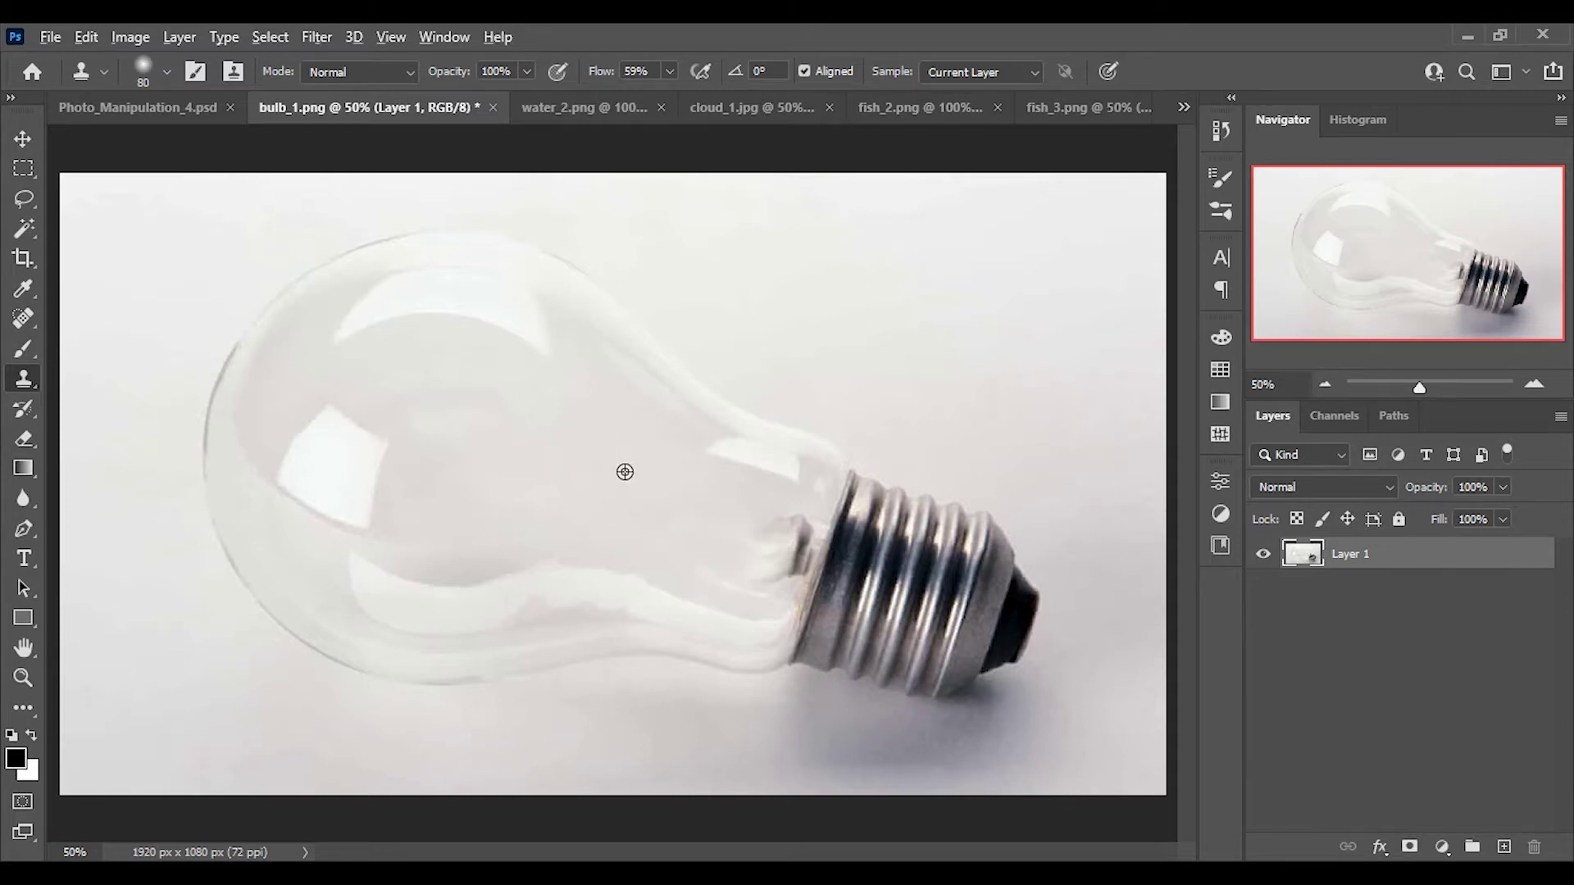
{"action": "mouse_move", "coordinate": [748, 505]}
{"action": "left_mouse_down"}
{"action": "mouse_move", "coordinate": [749, 578]}
{"action": "mouse_move", "coordinate": [725, 561]}
{"action": "mouse_move", "coordinate": [808, 537]}
{"action": "mouse_move", "coordinate": [794, 573]}
{"action": "left_mouse_up"}
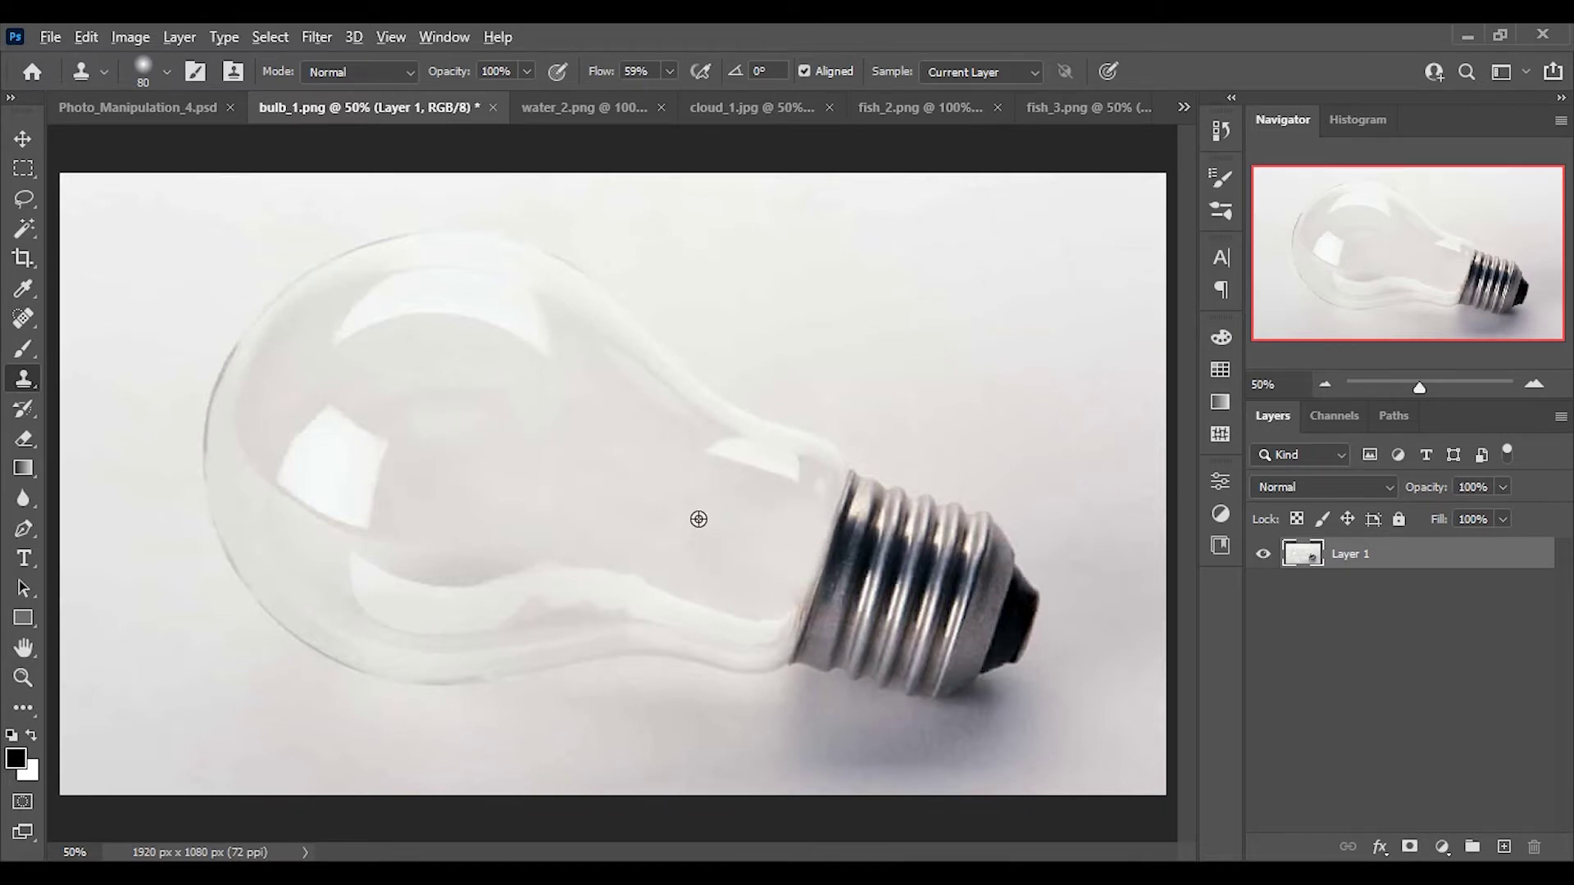
Step: Unlock water_2's Background layer and convert it to a Smart Object
{"action": "key", "text": "v"}
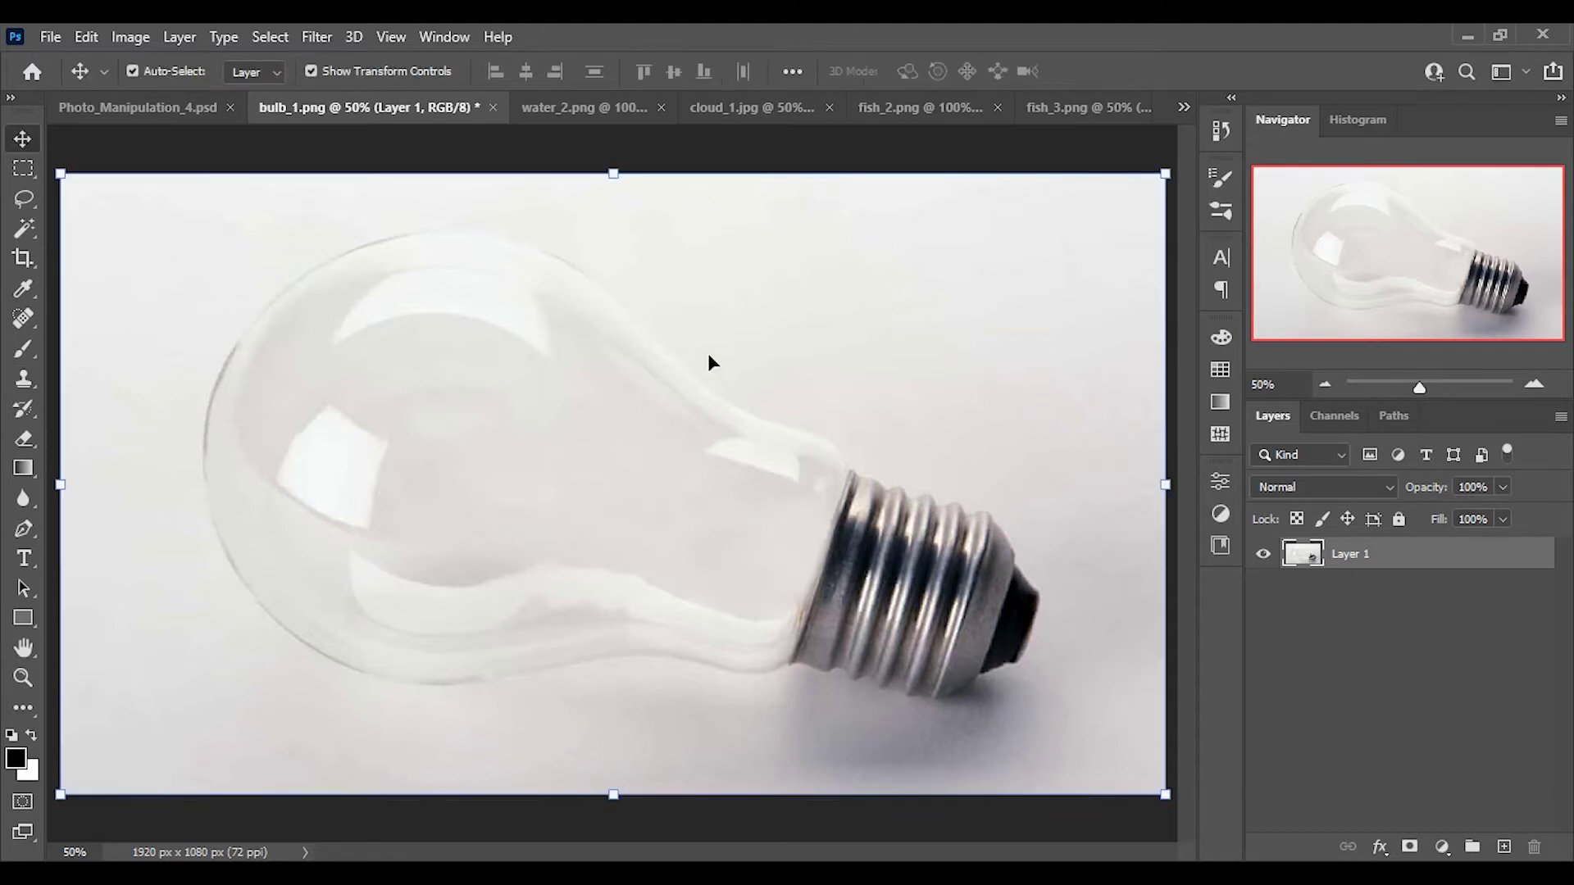
{"action": "key", "text": "ctrl+0"}
{"action": "left_click", "coordinate": [584, 108]}
{"action": "double_click", "coordinate": [1357, 556]}
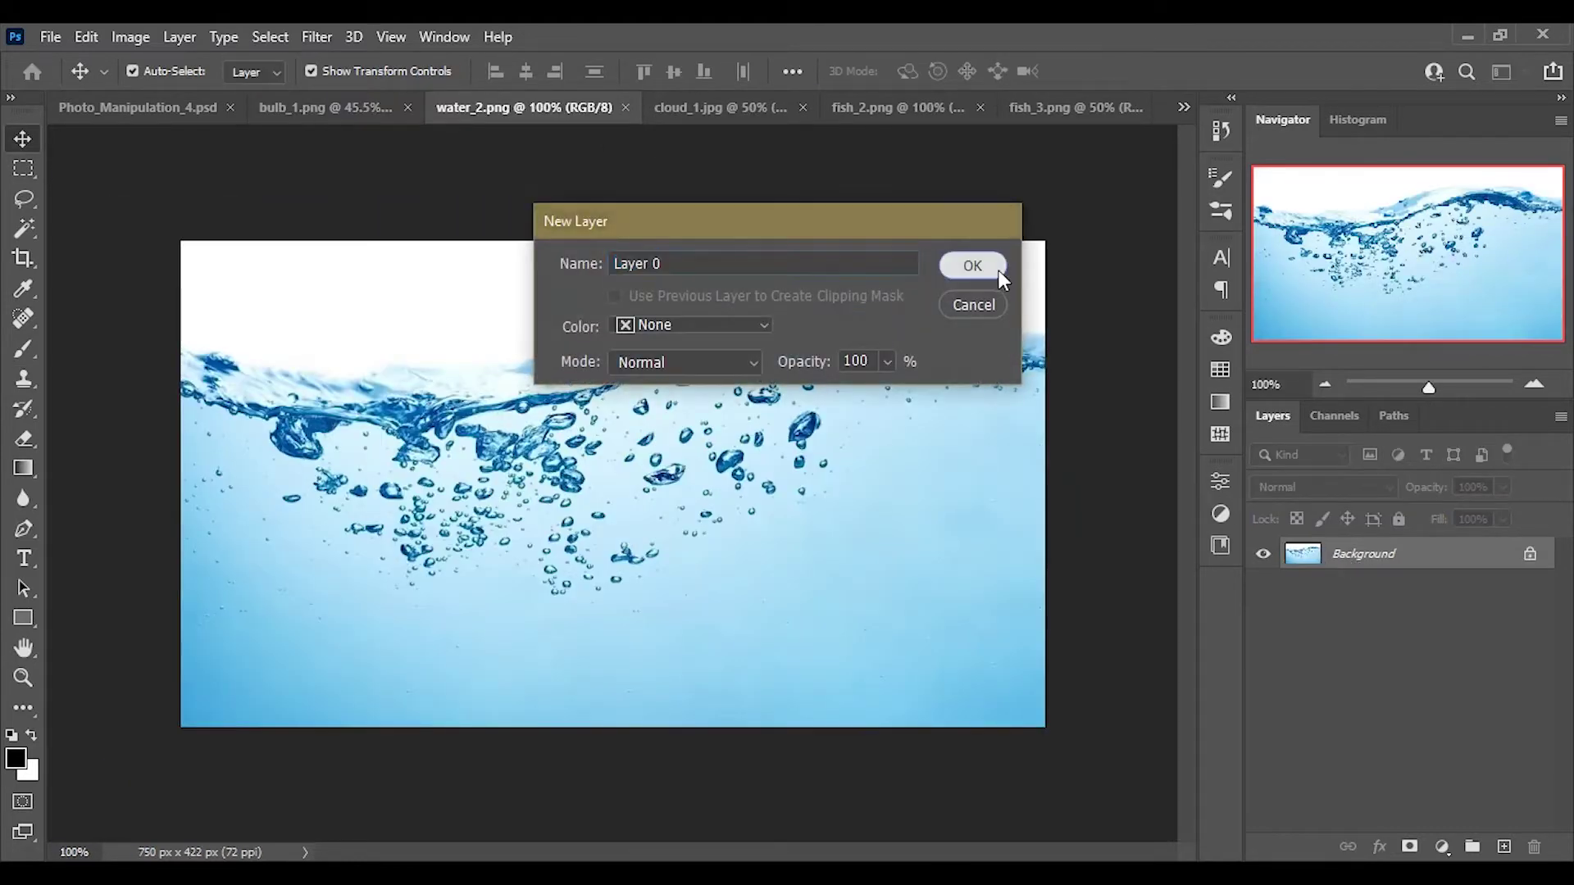
{"action": "left_click", "coordinate": [972, 264]}
{"action": "right_click", "coordinate": [1336, 551]}
{"action": "left_click", "coordinate": [1106, 342]}
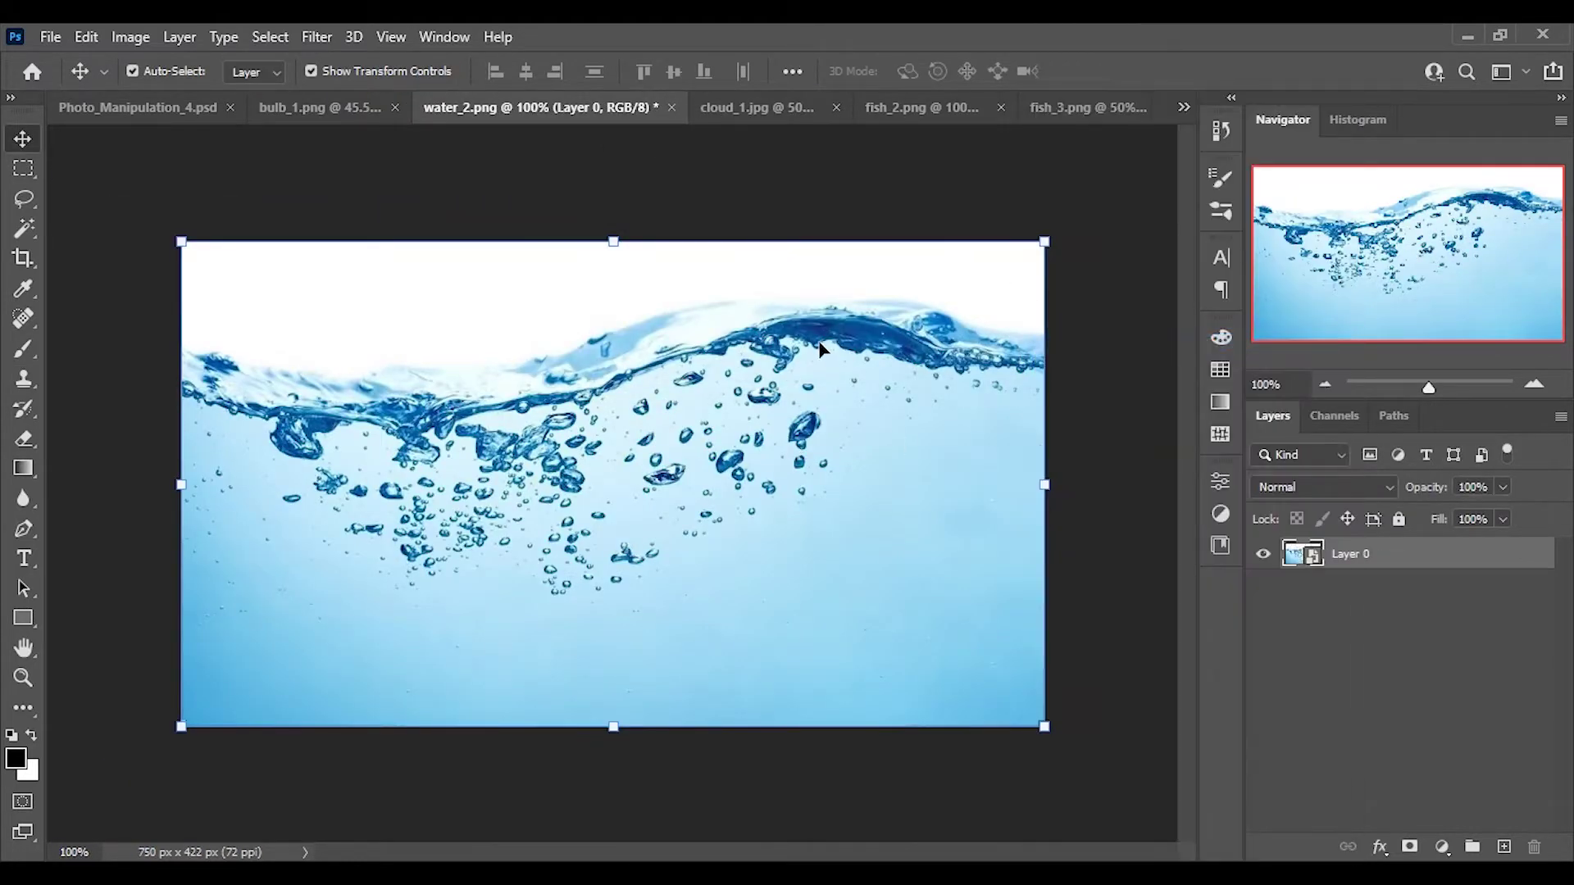
Step: Drag the water into bulb_1 and scale it over the bulb's lower body
{"action": "left_click_drag", "start_coordinate": [820, 348], "coordinate": [615, 483]}
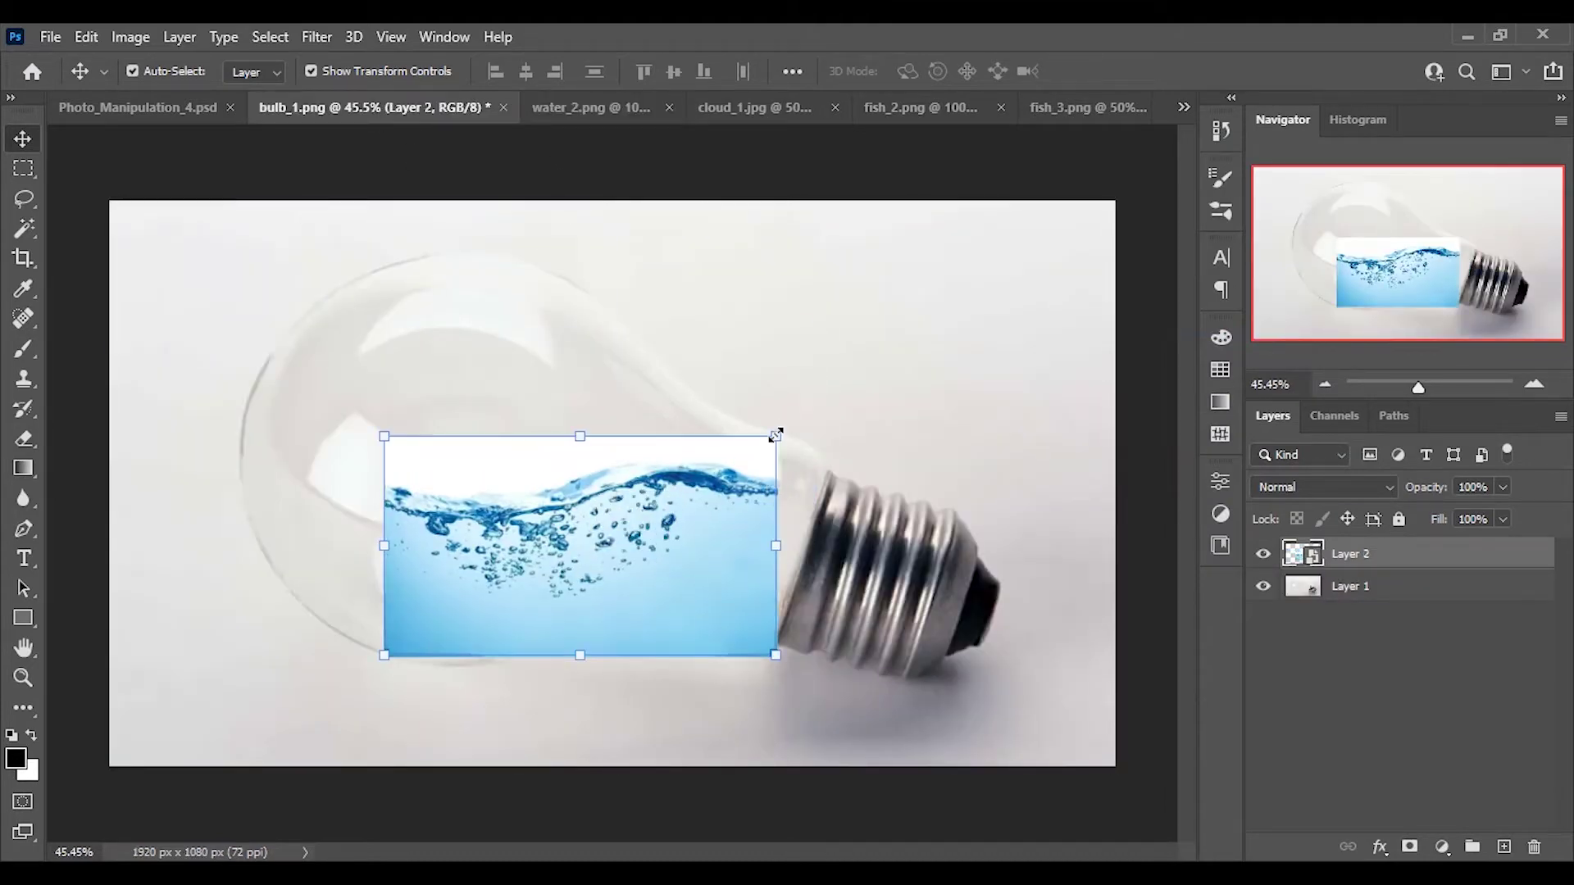
{"action": "left_click_drag", "start_coordinate": [776, 435], "coordinate": [1018, 299]}
{"action": "mouse_move", "coordinate": [892, 454]}
{"action": "left_mouse_down"}
{"action": "mouse_move", "coordinate": [724, 559]}
{"action": "mouse_move", "coordinate": [715, 523]}
{"action": "left_mouse_up"}
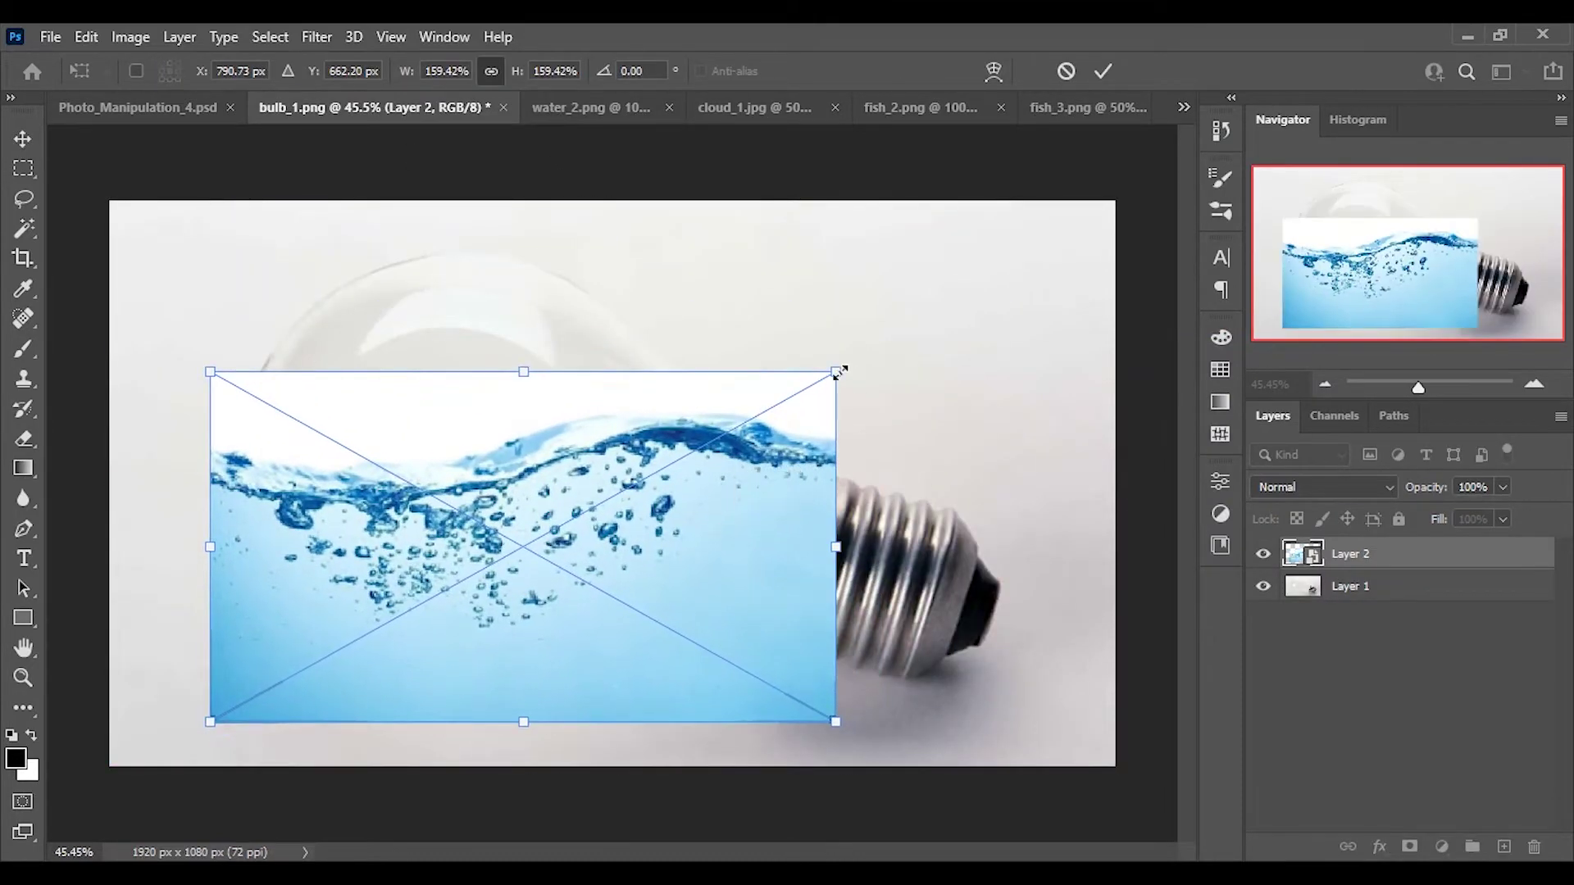
{"action": "left_click_drag", "start_coordinate": [838, 372], "coordinate": [812, 385]}
{"action": "left_click", "coordinate": [1103, 71]}
Step: Set the water layer to about 54% opacity and add a layer mask
{"action": "left_click", "coordinate": [1503, 487]}
{"action": "left_click_drag", "start_coordinate": [1508, 512], "coordinate": [1455, 519]}
{"action": "left_click_drag", "start_coordinate": [634, 554], "coordinate": [646, 564]}
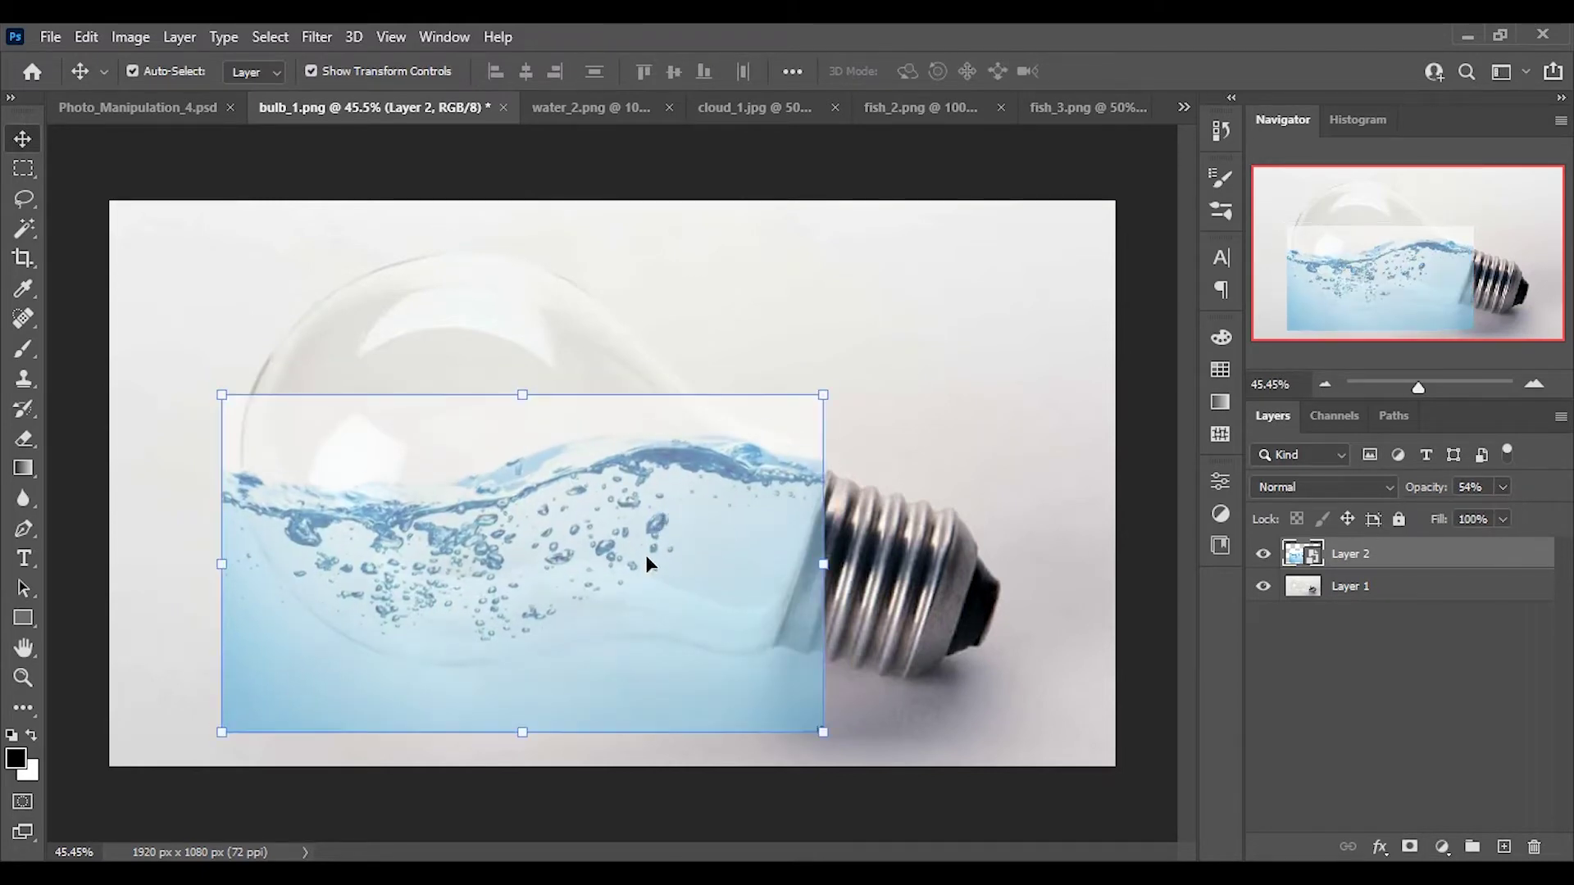
{"action": "left_click", "coordinate": [1410, 848]}
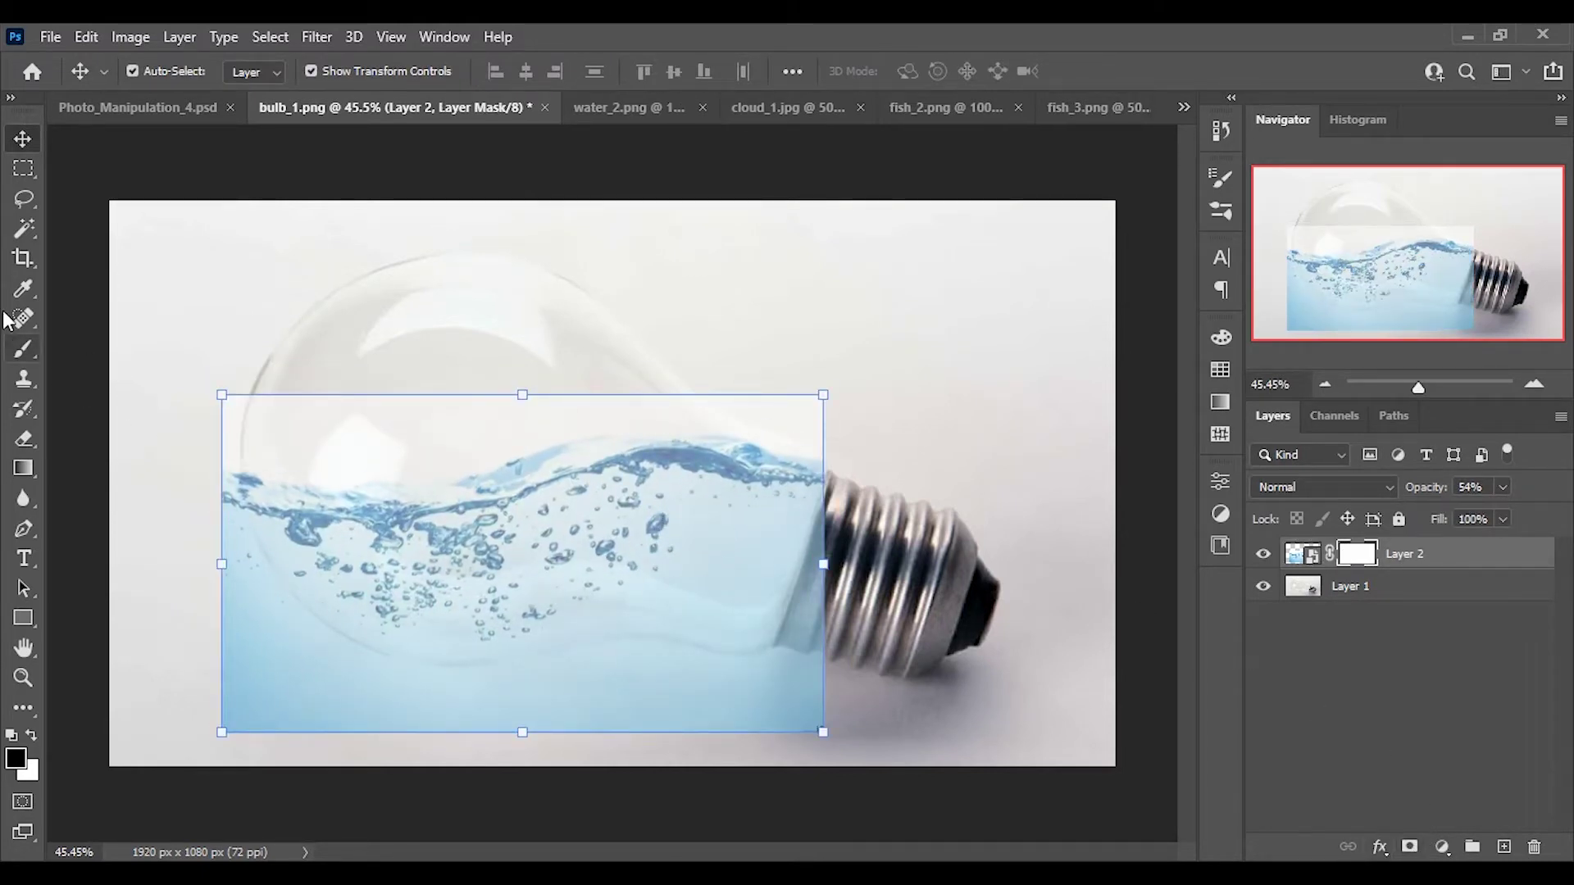
Step: Paint black on the water's mask to hide water outside the bulb glass
{"action": "left_click", "coordinate": [23, 349]}
{"action": "scroll", "coordinate": [251, 527], "scroll_direction": "up", "scroll_amount": 3}
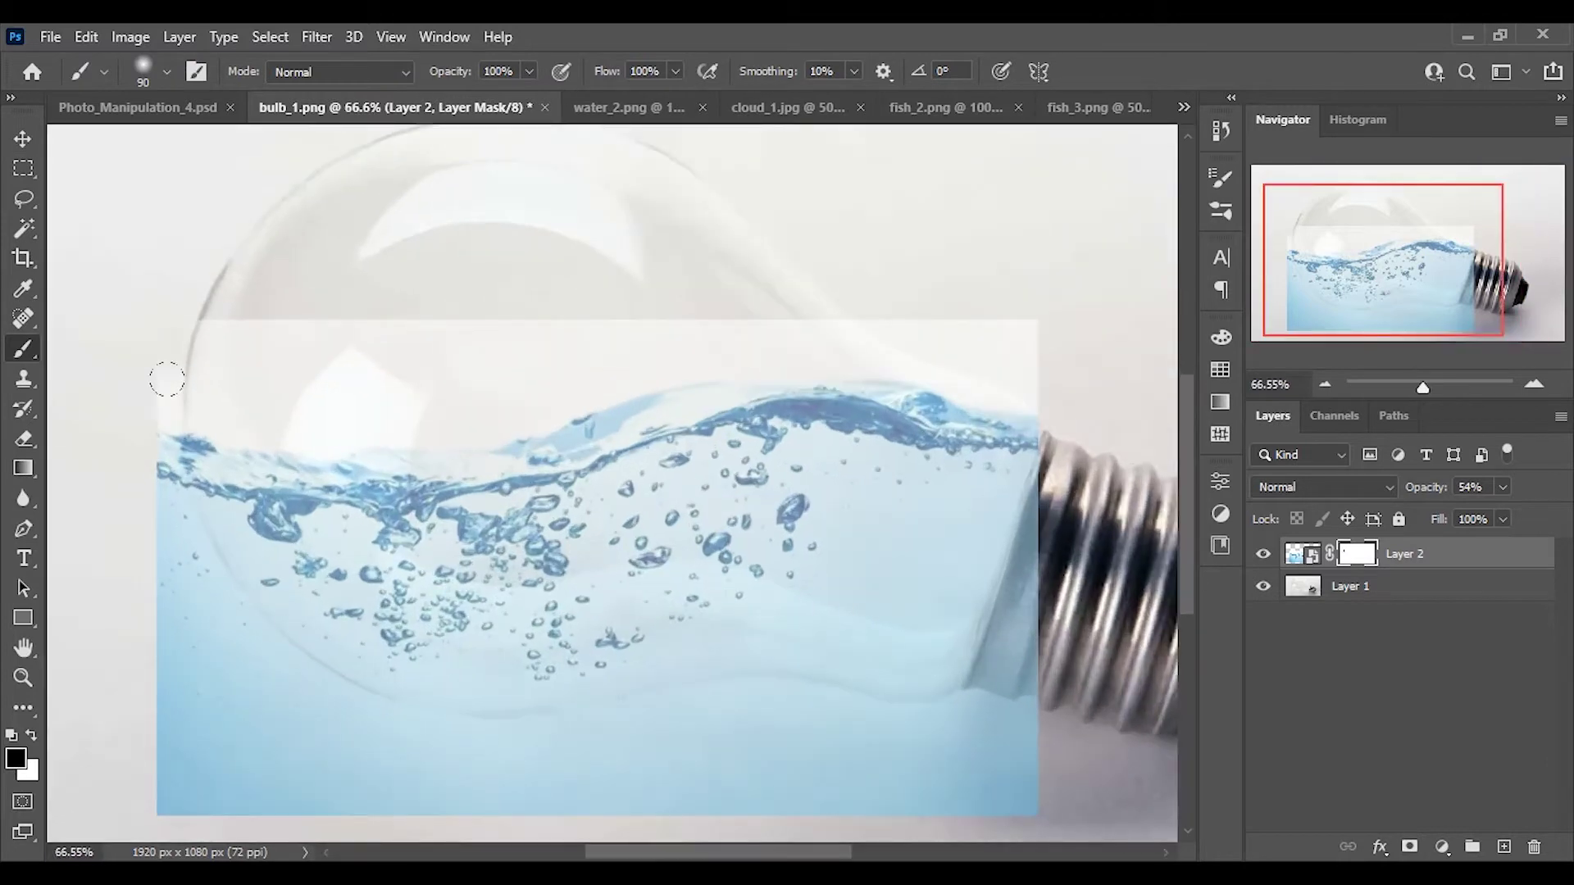
{"action": "mouse_move", "coordinate": [152, 467]}
{"action": "left_mouse_down"}
{"action": "mouse_move", "coordinate": [148, 445]}
{"action": "mouse_move", "coordinate": [193, 586]}
{"action": "mouse_move", "coordinate": [228, 608]}
{"action": "mouse_move", "coordinate": [155, 738]}
{"action": "mouse_move", "coordinate": [150, 677]}
{"action": "mouse_move", "coordinate": [527, 786]}
{"action": "mouse_move", "coordinate": [228, 721]}
{"action": "mouse_move", "coordinate": [233, 777]}
{"action": "left_mouse_up"}
{"action": "mouse_move", "coordinate": [297, 678]}
{"action": "left_mouse_down"}
{"action": "mouse_move", "coordinate": [253, 668]}
{"action": "mouse_move", "coordinate": [246, 681]}
{"action": "mouse_move", "coordinate": [481, 727]}
{"action": "mouse_move", "coordinate": [370, 771]}
{"action": "left_mouse_up"}
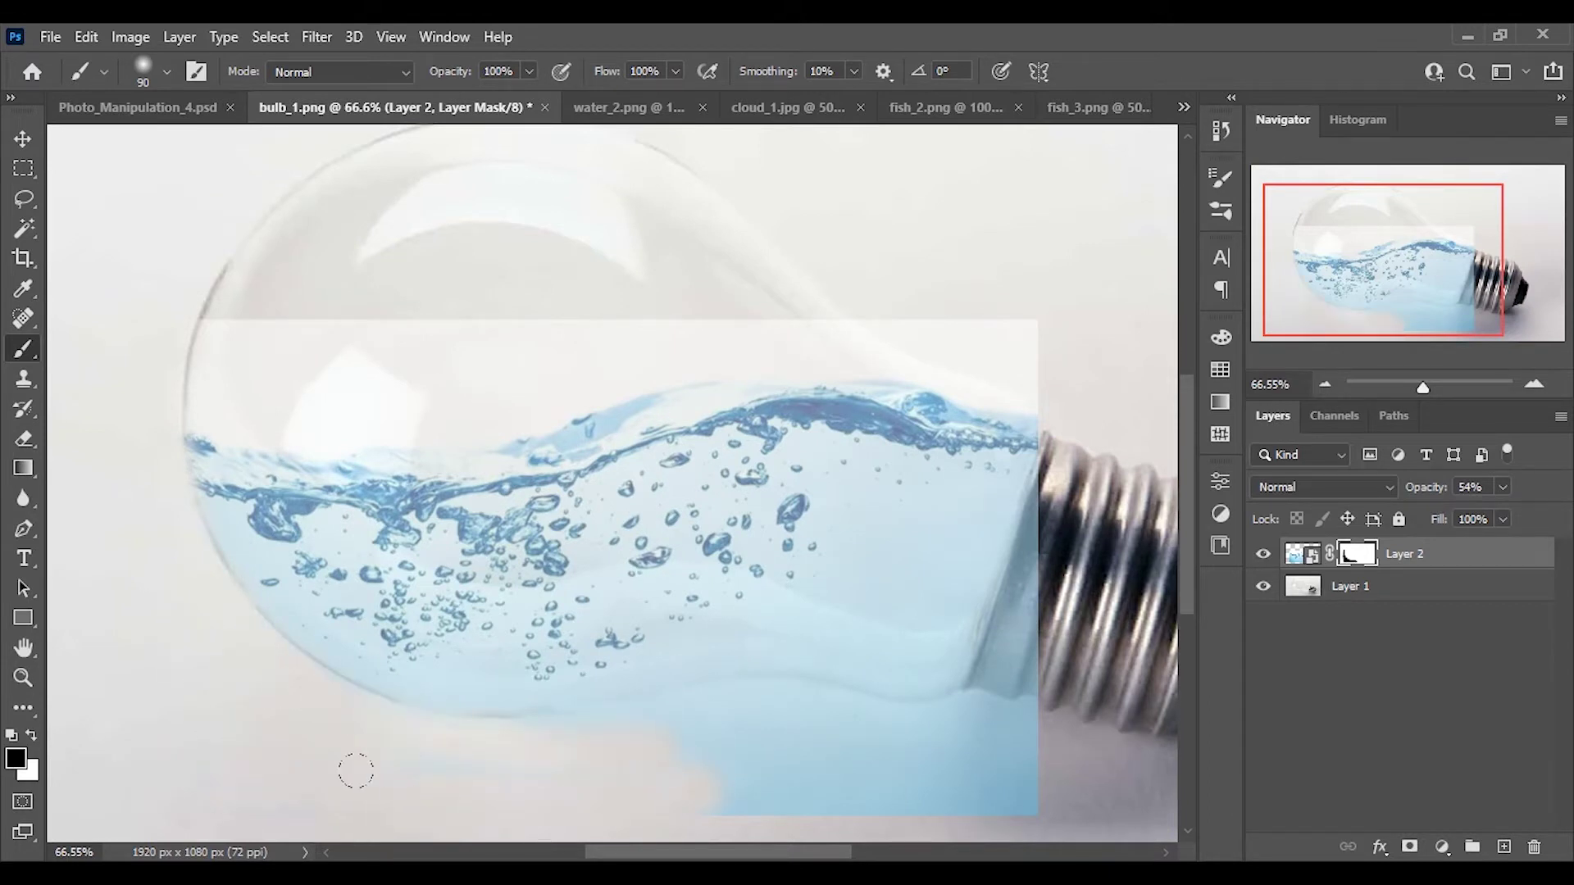
{"action": "mouse_move", "coordinate": [814, 702]}
{"action": "left_mouse_down"}
{"action": "mouse_move", "coordinate": [902, 715]}
{"action": "mouse_move", "coordinate": [988, 684]}
{"action": "mouse_move", "coordinate": [1043, 500]}
{"action": "left_mouse_up"}
{"action": "left_click_drag", "start_coordinate": [1060, 416], "coordinate": [1009, 306]}
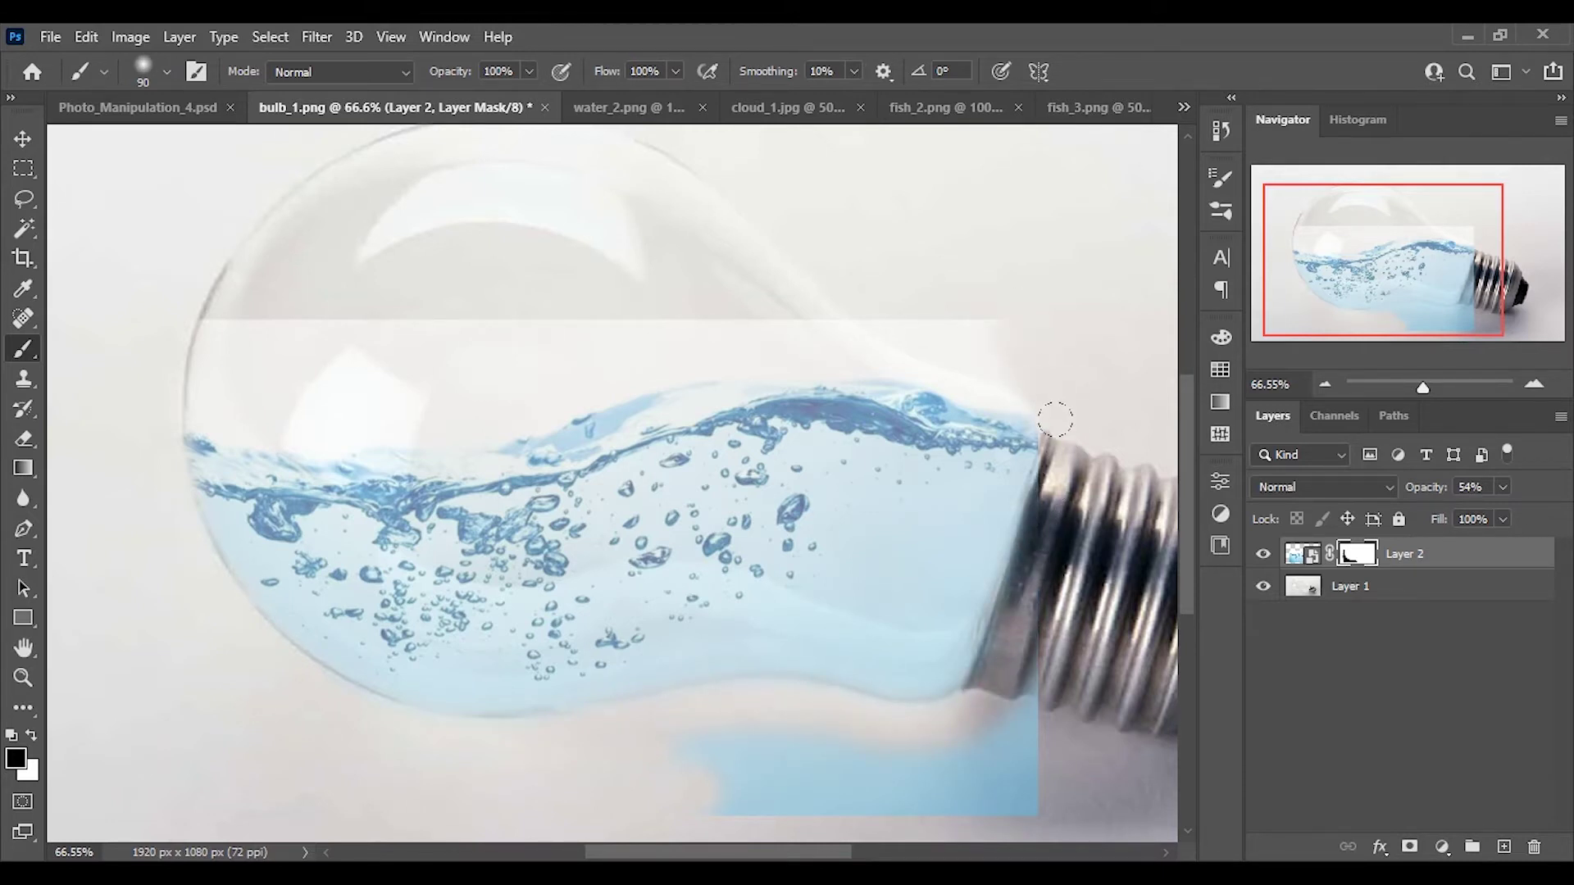
{"action": "mouse_move", "coordinate": [1056, 423]}
{"action": "left_mouse_down"}
{"action": "mouse_move", "coordinate": [933, 333]}
{"action": "mouse_move", "coordinate": [521, 348]}
{"action": "mouse_move", "coordinate": [183, 309]}
{"action": "mouse_move", "coordinate": [769, 309]}
{"action": "left_mouse_up"}
{"action": "mouse_move", "coordinate": [205, 319]}
{"action": "left_mouse_down"}
{"action": "mouse_move", "coordinate": [513, 372]}
{"action": "mouse_move", "coordinate": [358, 419]}
{"action": "mouse_move", "coordinate": [595, 383]}
{"action": "left_mouse_up"}
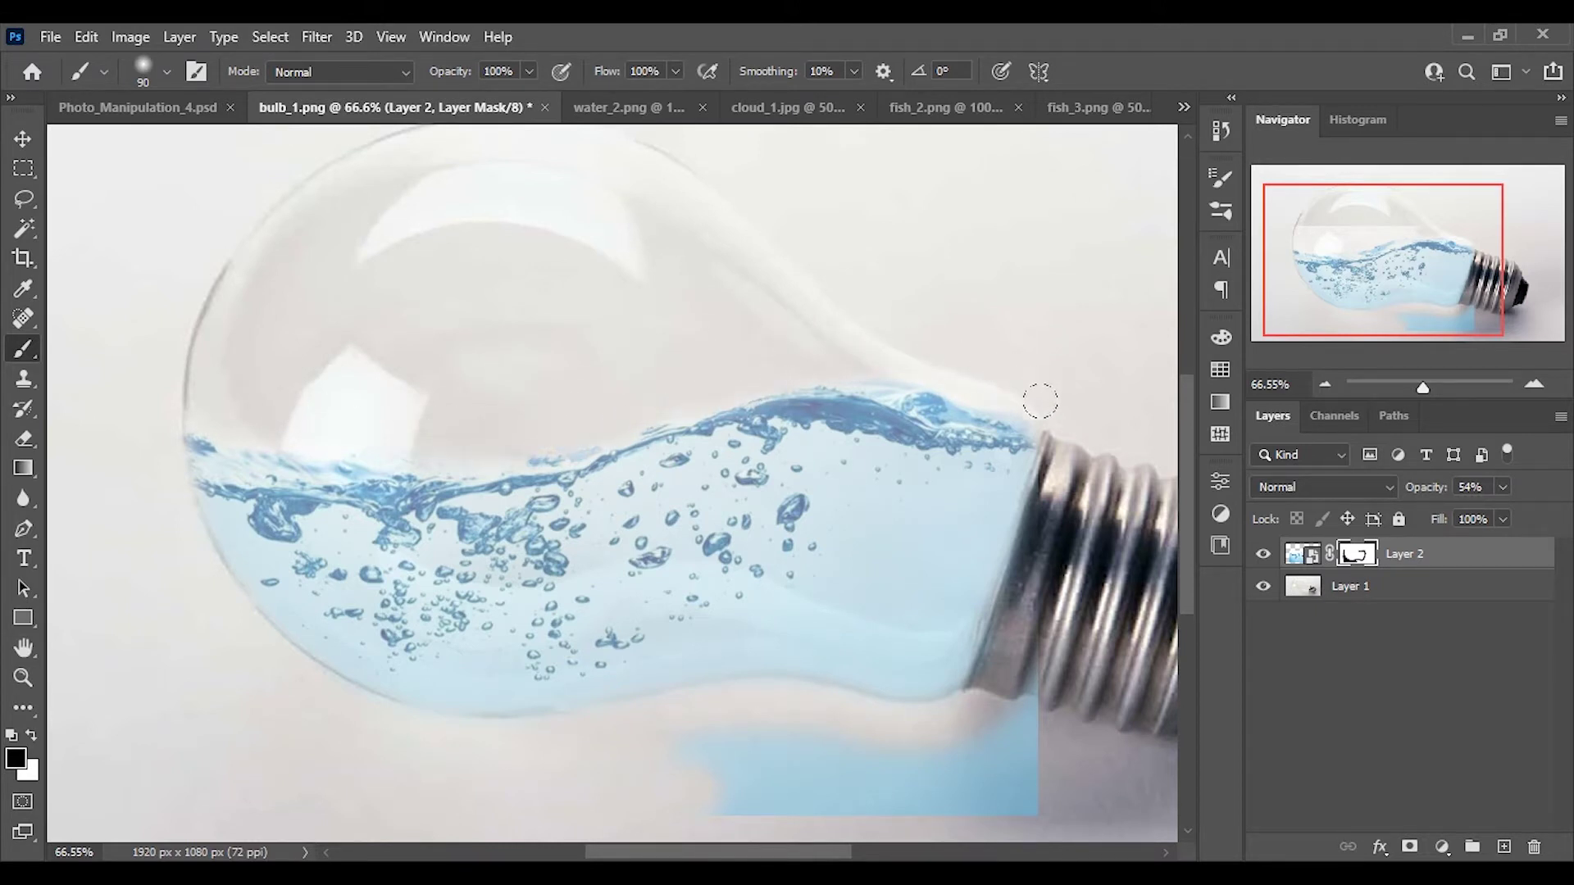
{"action": "left_click_drag", "start_coordinate": [1003, 702], "coordinate": [1006, 744]}
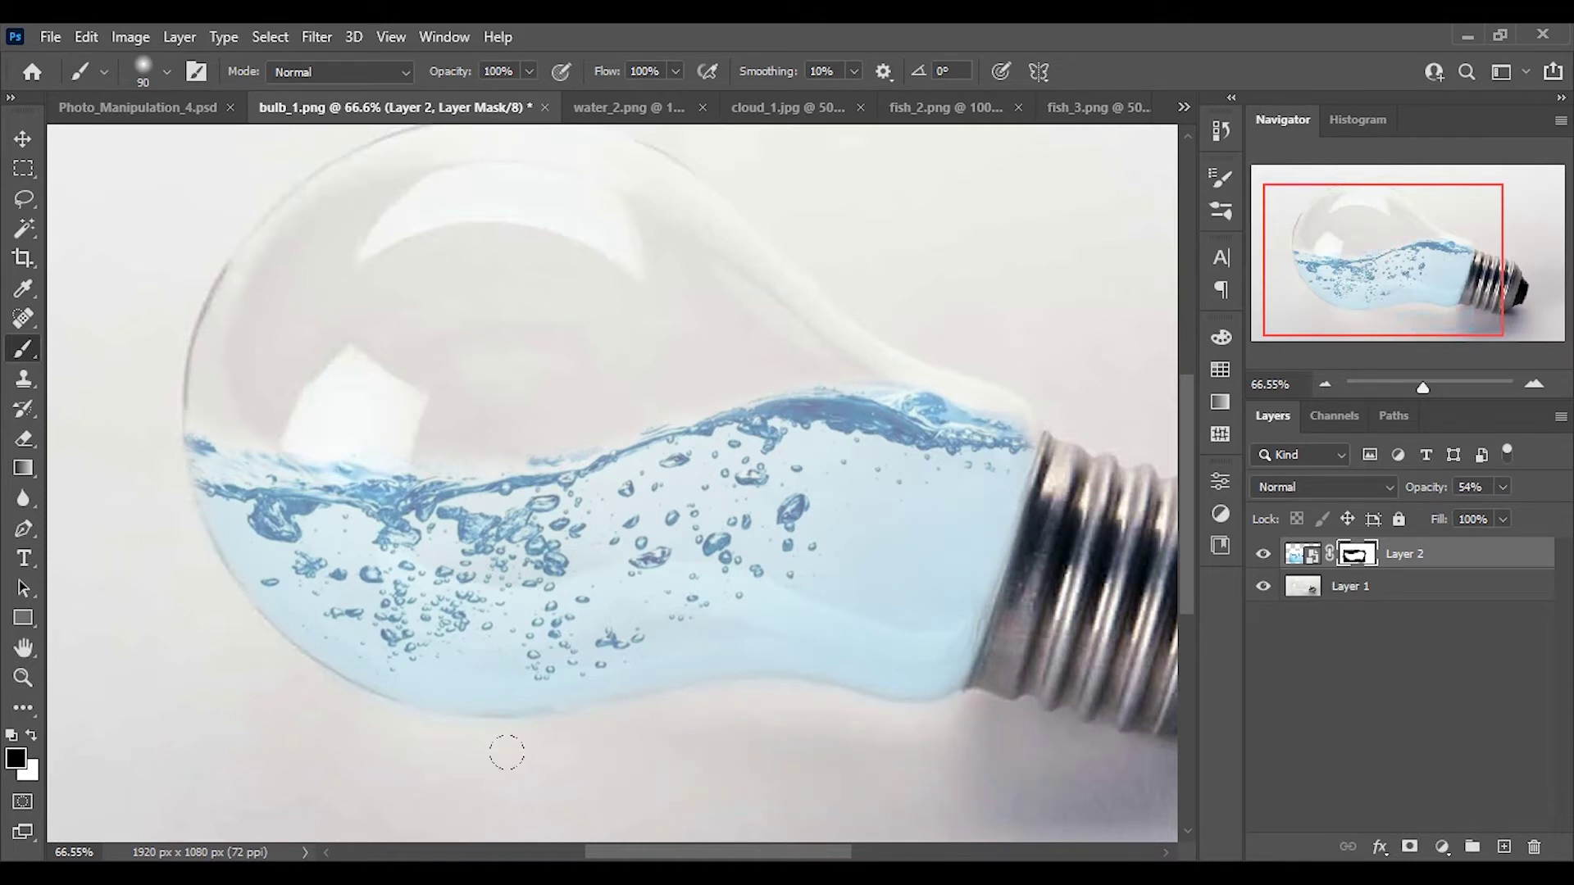
Step: Set the water layer to 100% opacity with the Multiply blend mode
{"action": "scroll", "coordinate": [437, 536], "scroll_direction": "down", "scroll_amount": 2}
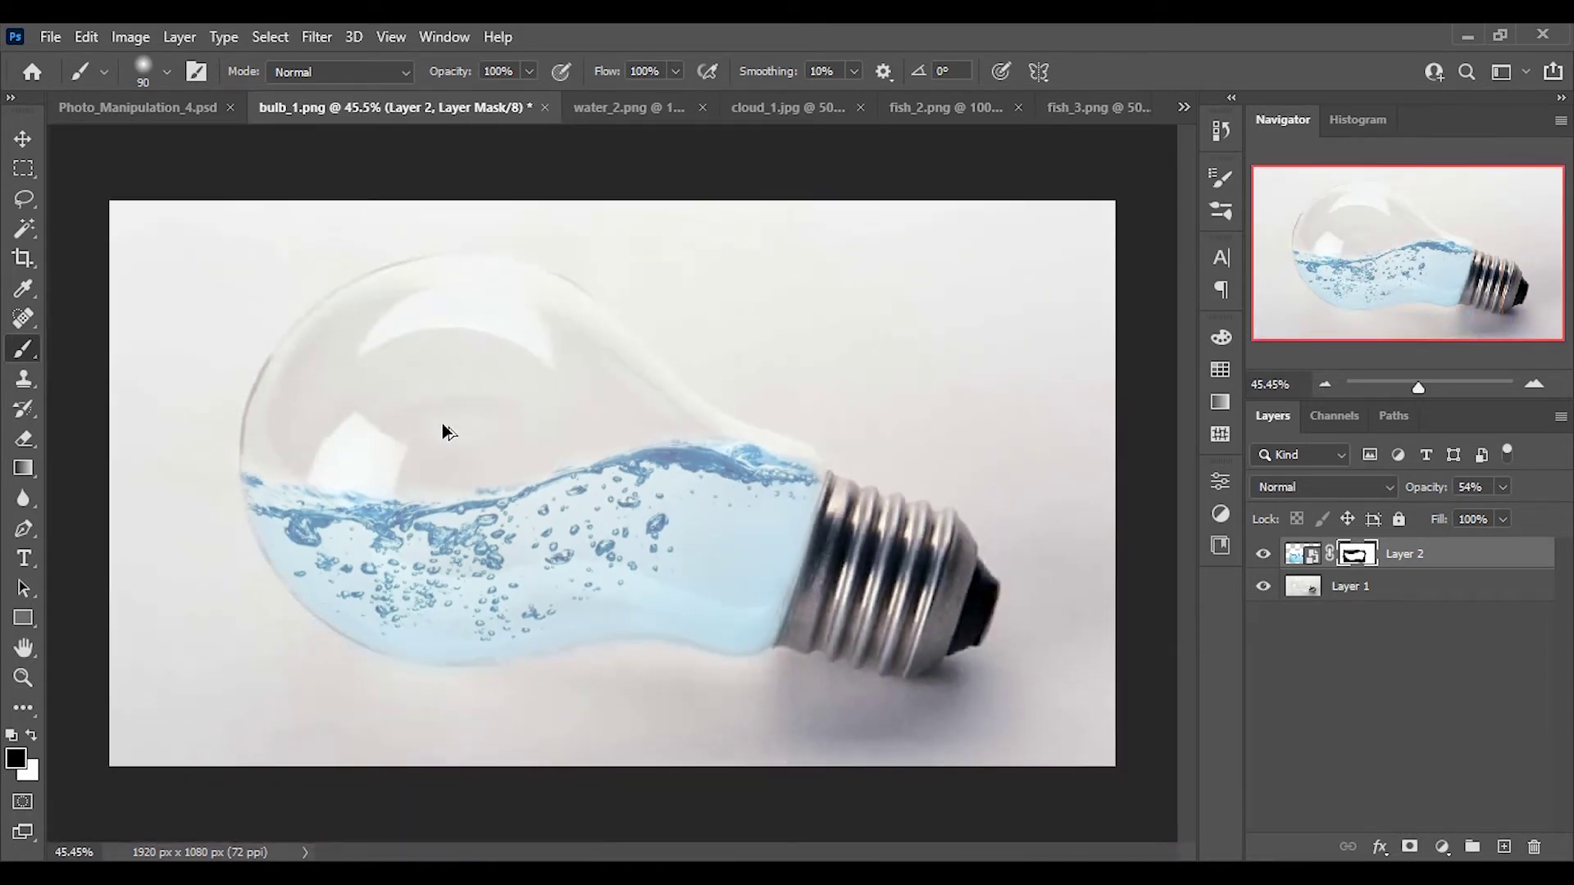
{"action": "left_click_drag", "start_coordinate": [1499, 517], "coordinate": [1558, 515]}
{"action": "left_click", "coordinate": [1324, 487]}
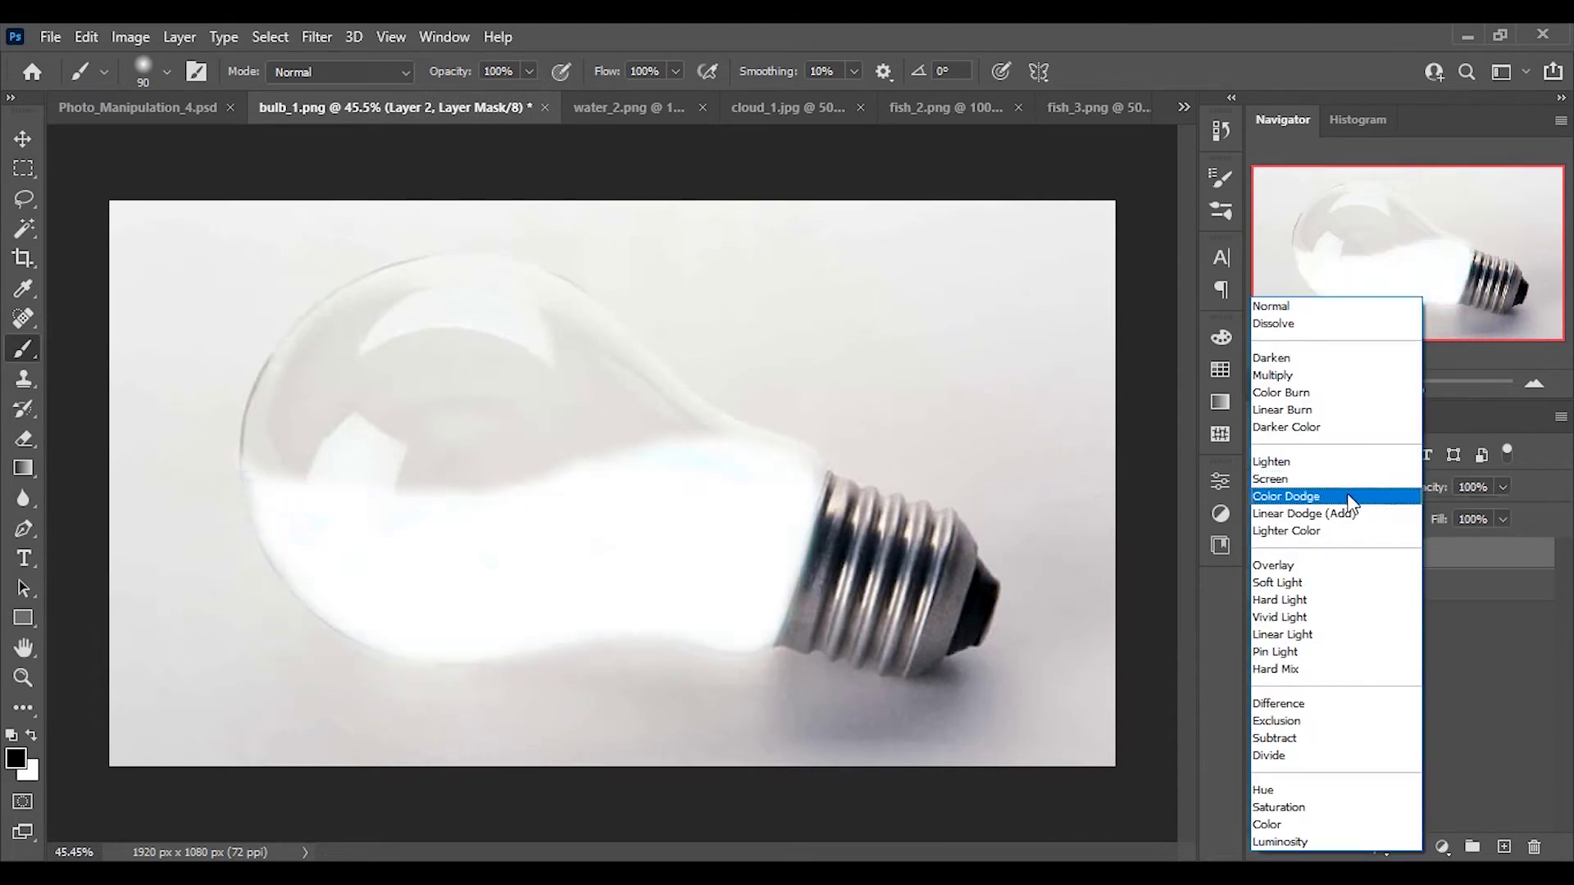
{"action": "left_click", "coordinate": [1299, 373]}
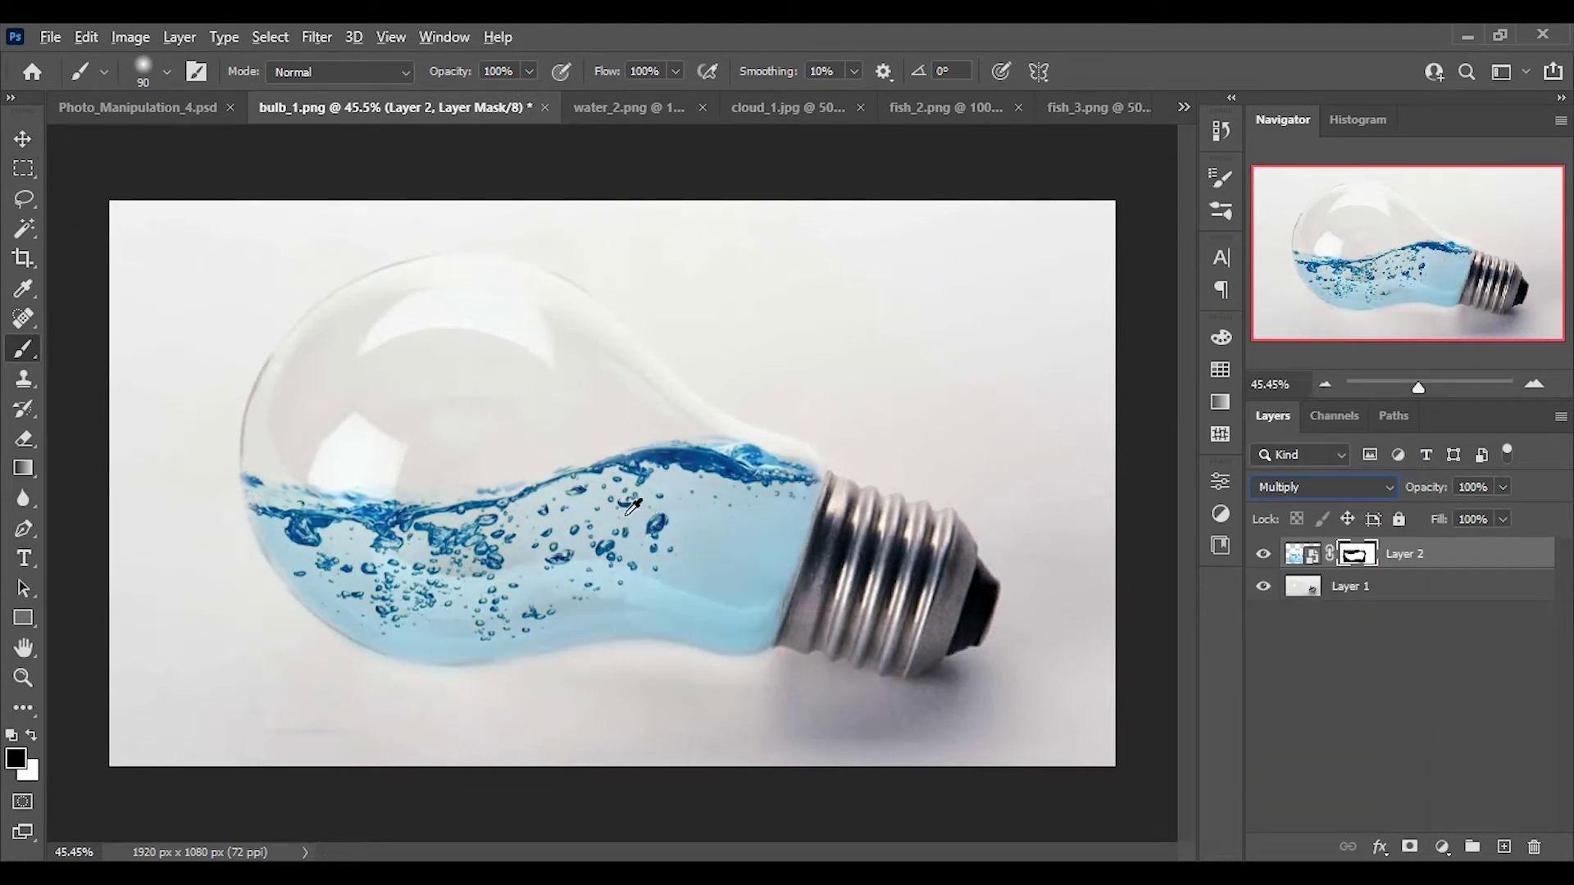
{"action": "key", "text": "alt+bracketleft"}
{"action": "key", "text": "v"}
{"action": "key", "text": "ctrl+0"}
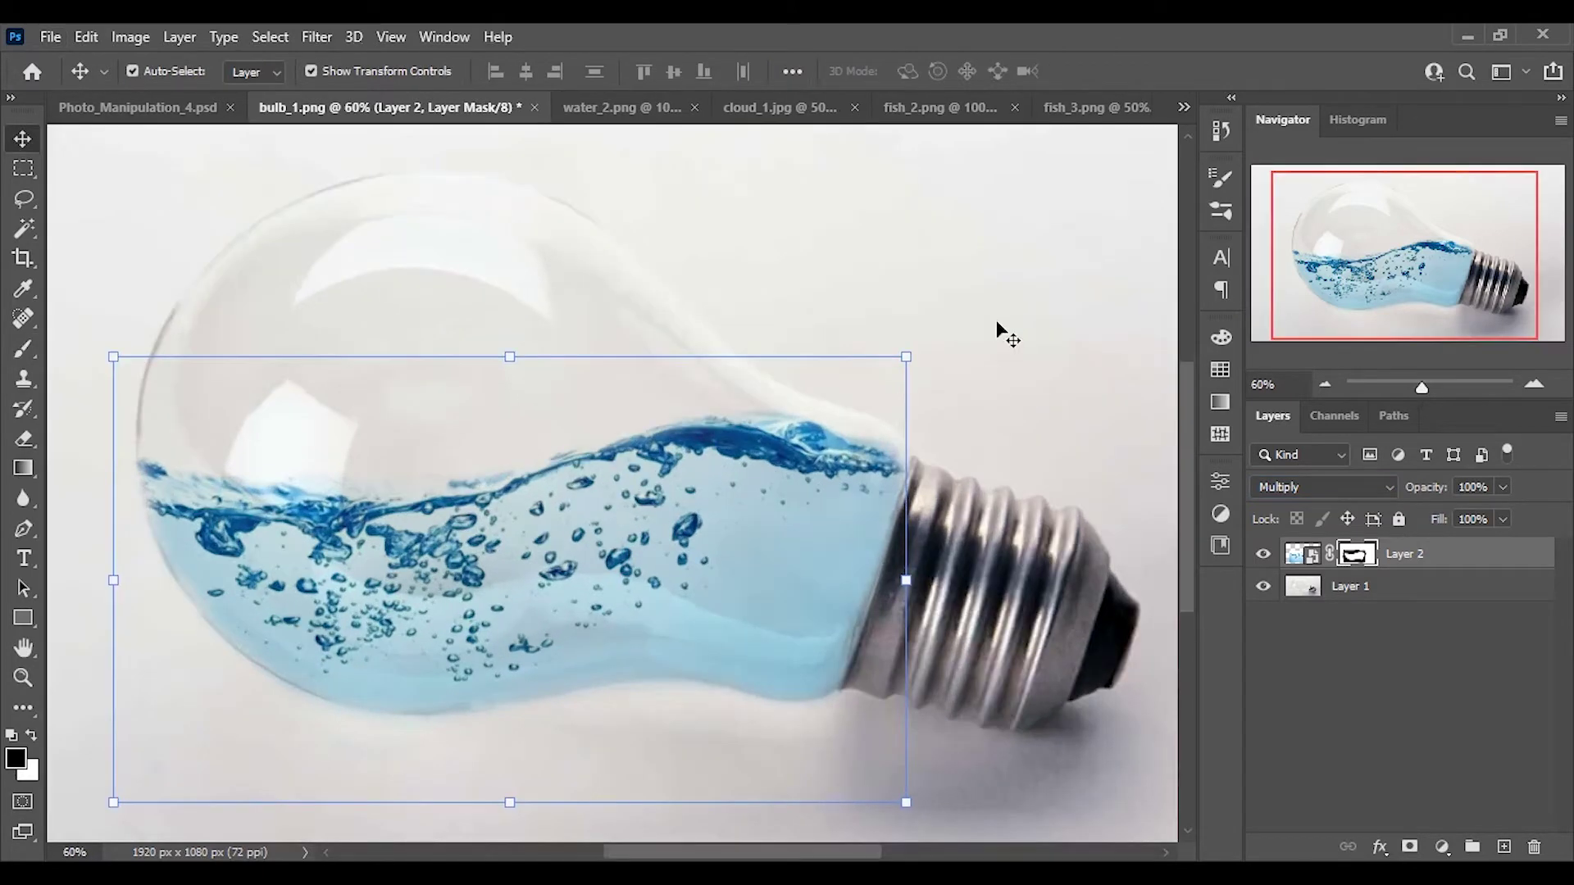
Step: Unlock cloud_1's background and copy its top-right cloud area to a new layer
{"action": "left_click", "coordinate": [706, 111]}
{"action": "double_click", "coordinate": [1363, 554]}
{"action": "left_click", "coordinate": [975, 262]}
{"action": "key", "text": "m"}
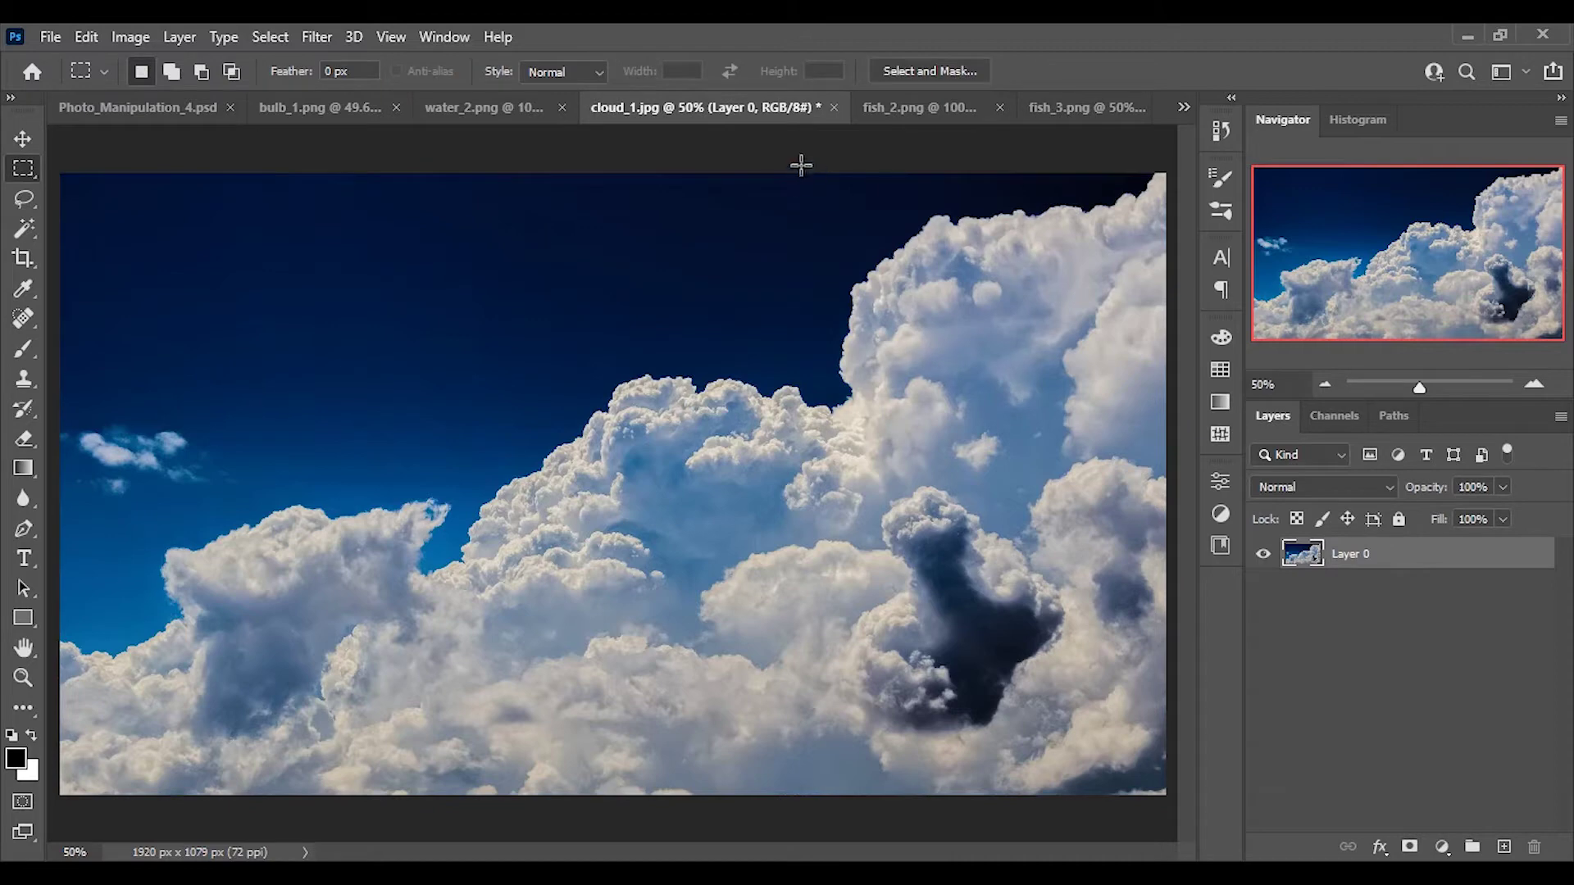
{"action": "left_click_drag", "start_coordinate": [781, 177], "coordinate": [1176, 531]}
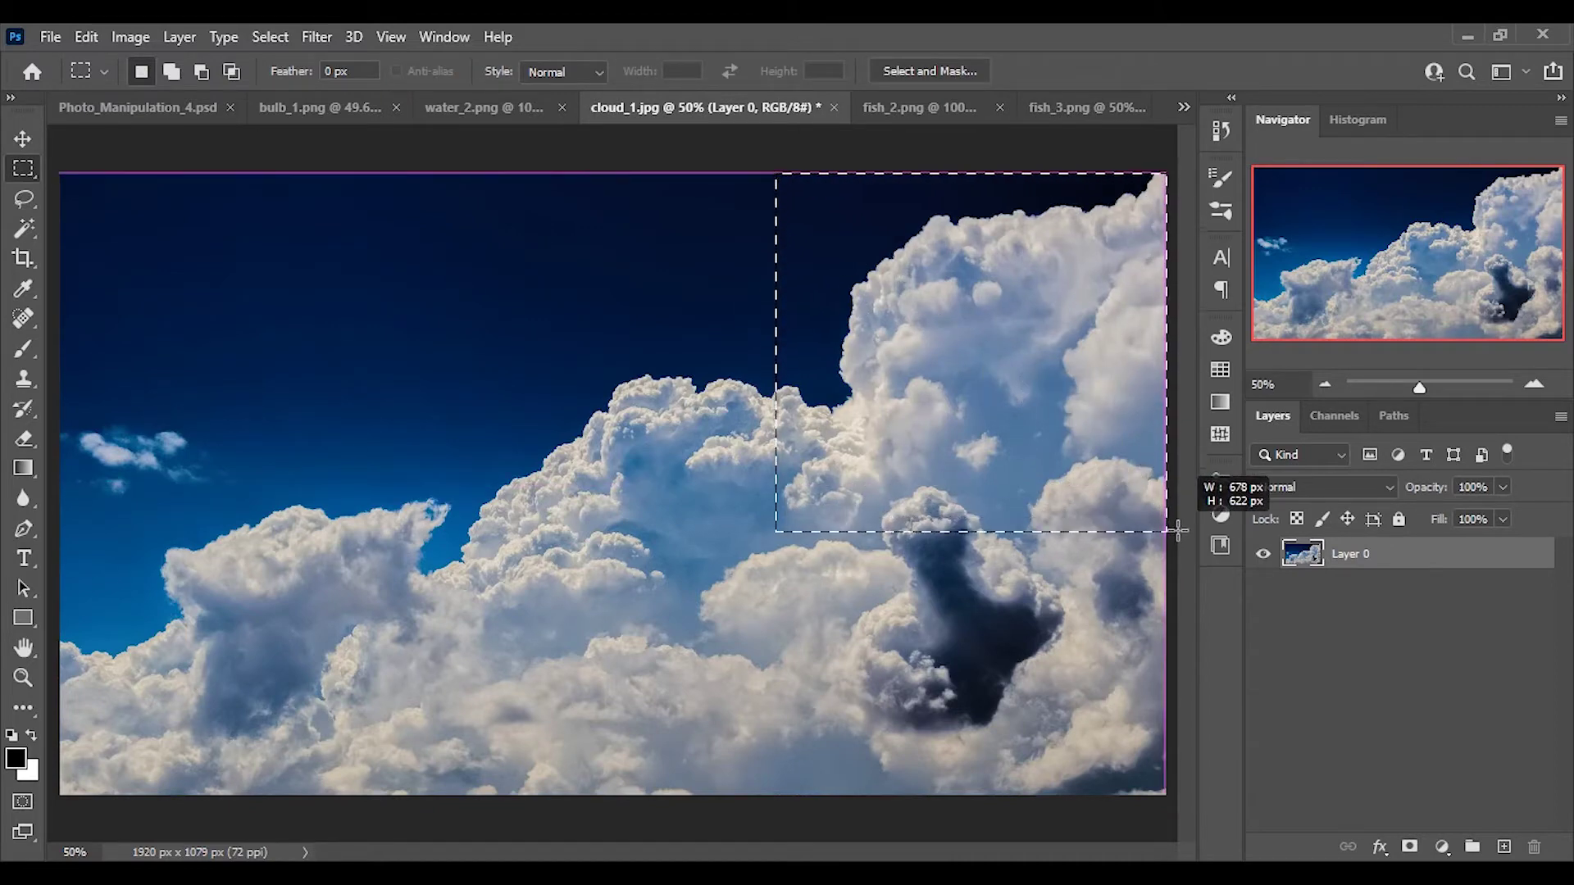
{"action": "right_click", "coordinate": [965, 283]}
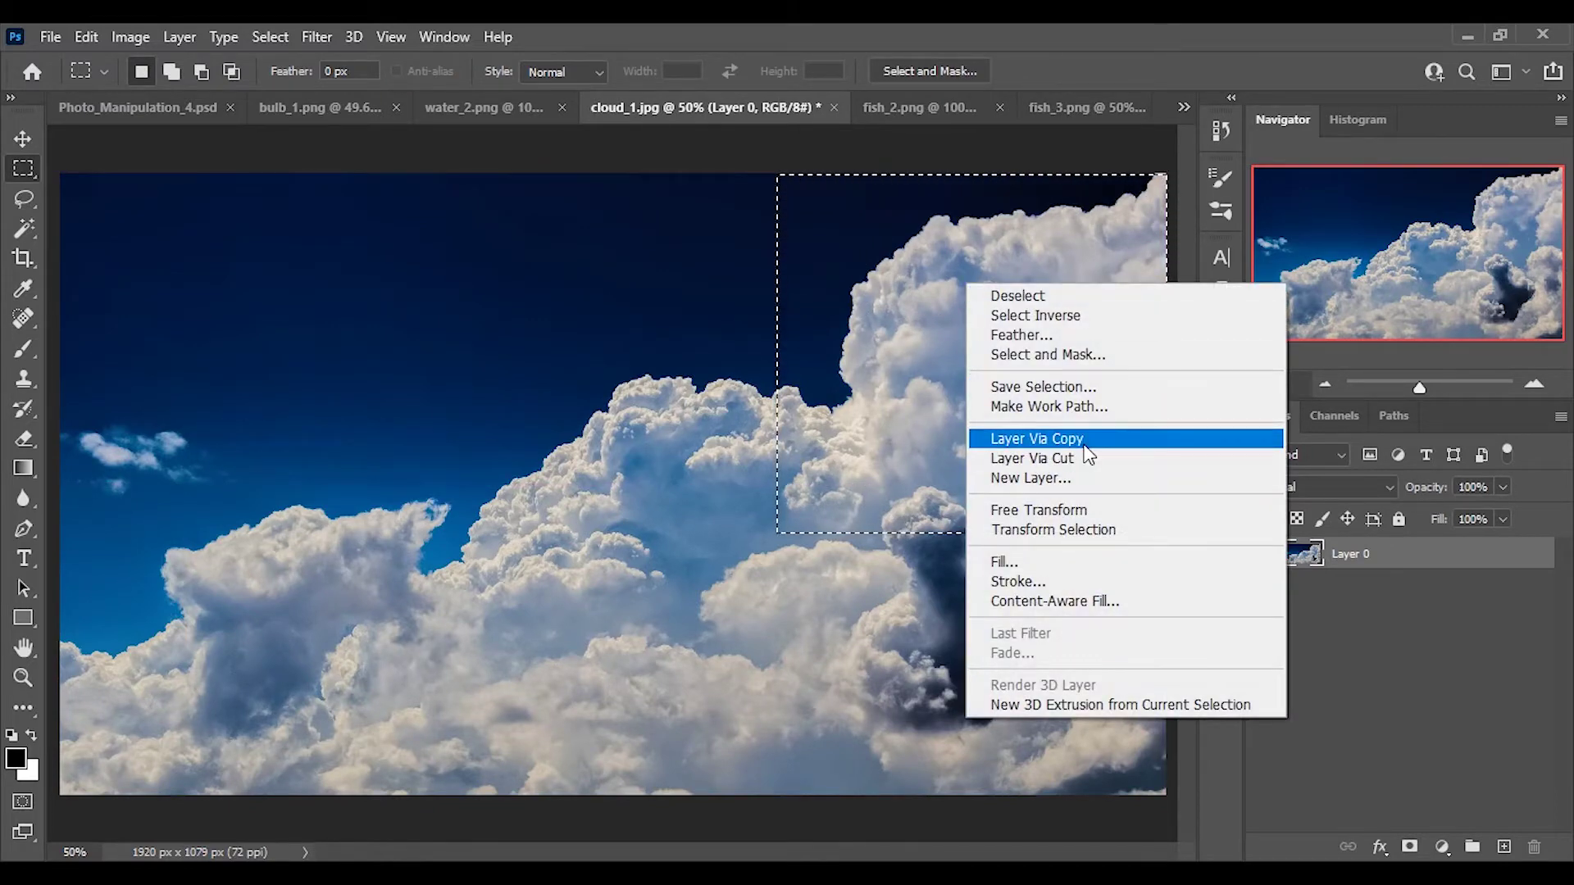
{"action": "left_click", "coordinate": [1057, 440]}
Step: Bring the clouds into bulb_1 as a Smart Object, roughly rotated and stacked above Layer 2
{"action": "left_click", "coordinate": [1263, 586]}
{"action": "right_click", "coordinate": [1398, 554]}
{"action": "left_click", "coordinate": [1099, 340]}
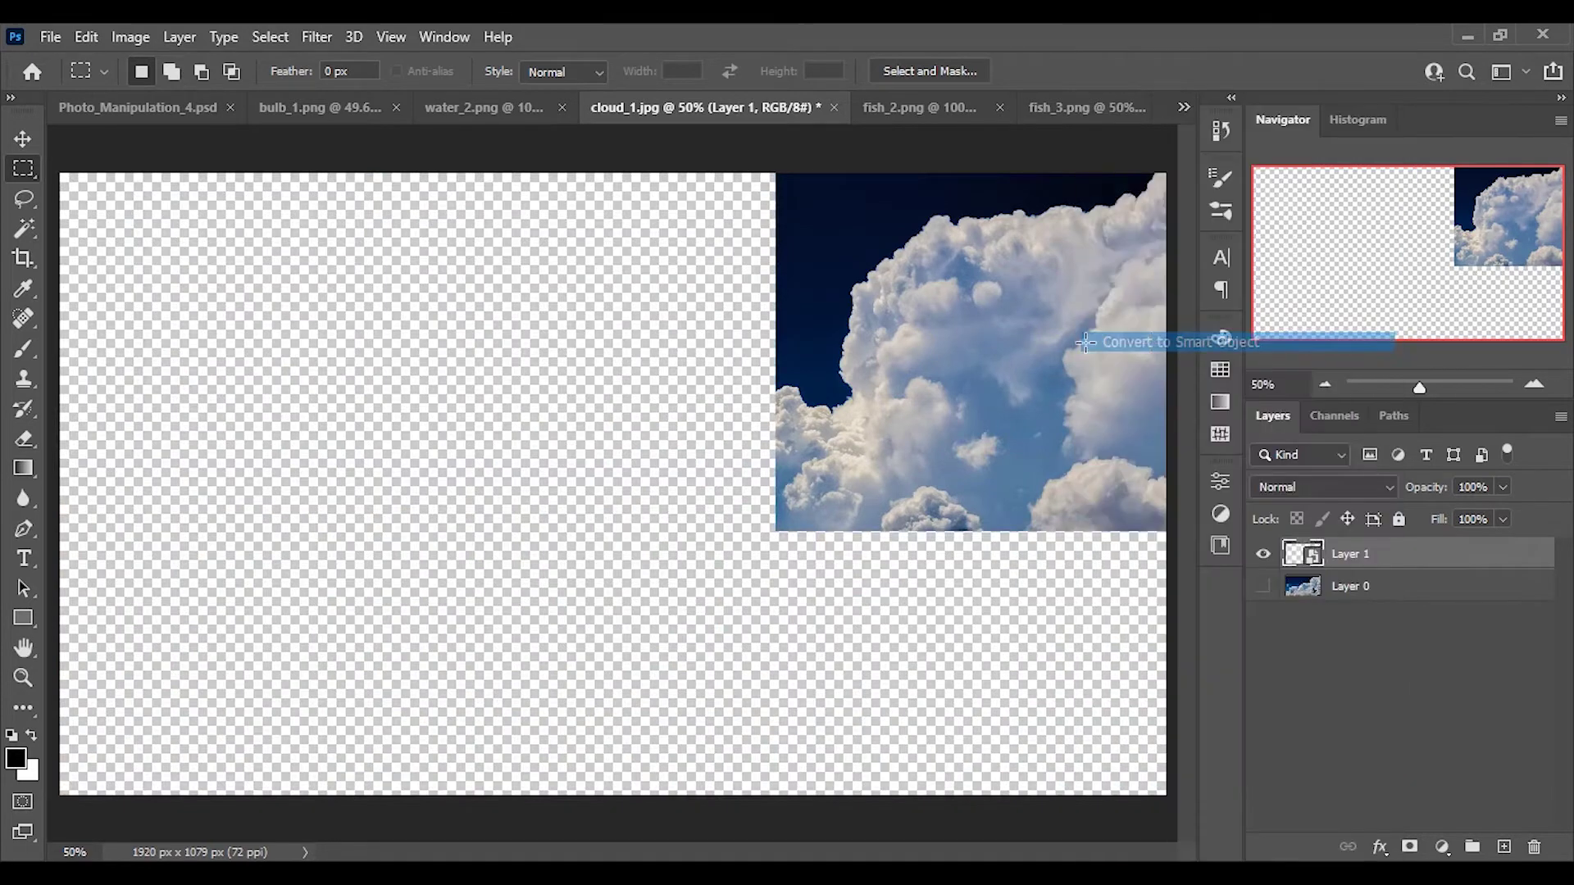
{"action": "key", "text": "v"}
{"action": "left_click_drag", "start_coordinate": [395, 211], "coordinate": [577, 459]}
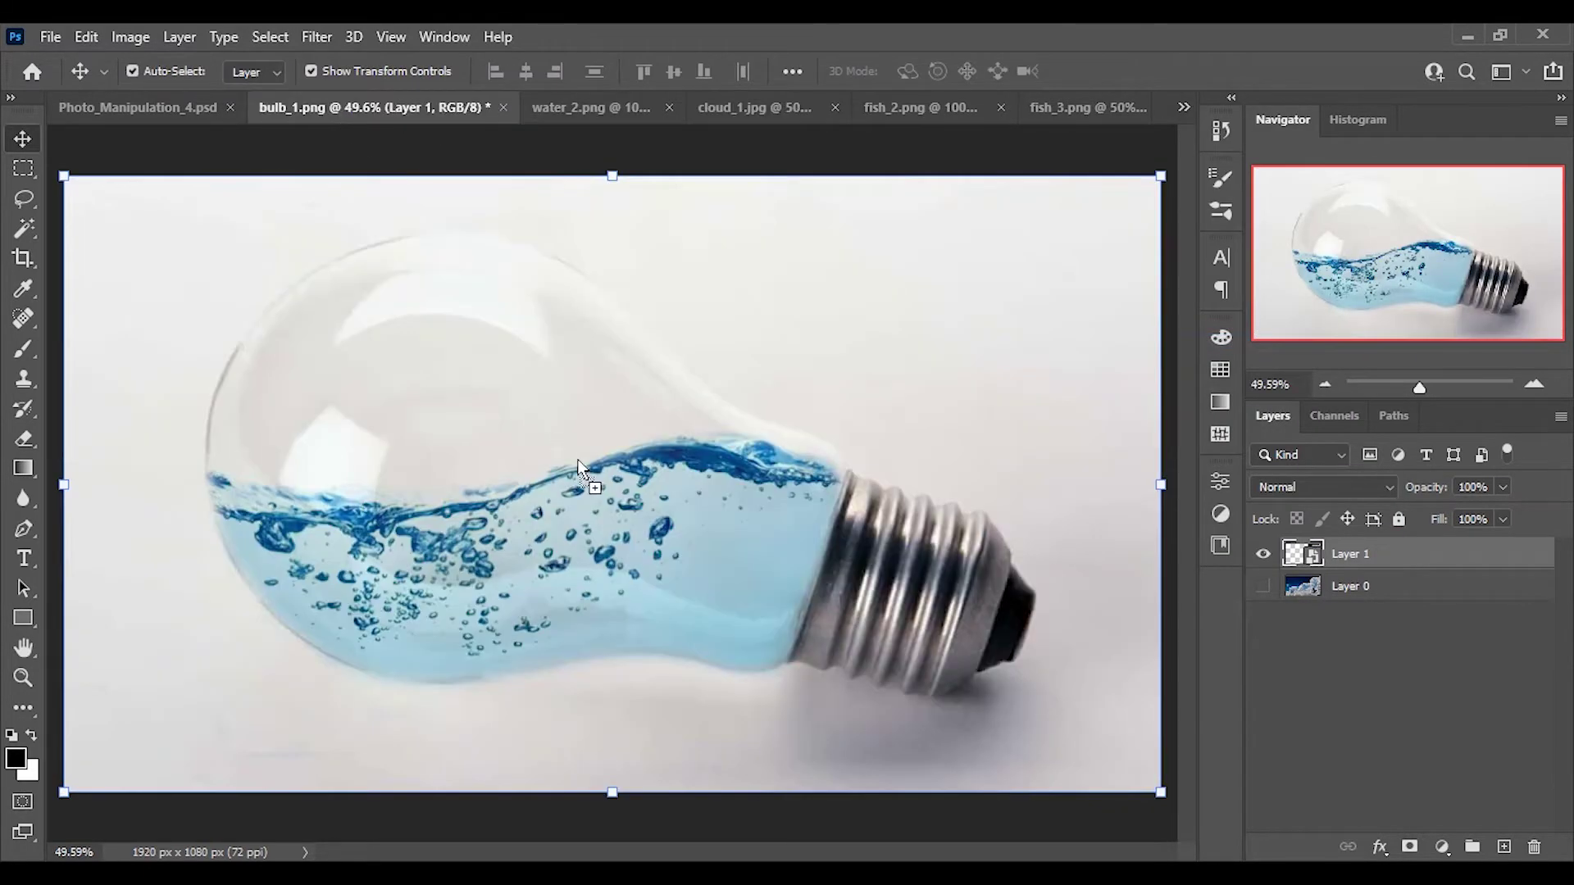
{"action": "mouse_move", "coordinate": [772, 639]}
{"action": "left_mouse_down"}
{"action": "mouse_move", "coordinate": [615, 492]}
{"action": "mouse_move", "coordinate": [694, 354]}
{"action": "mouse_move", "coordinate": [410, 242]}
{"action": "left_mouse_up"}
{"action": "left_click_drag", "start_coordinate": [498, 342], "coordinate": [401, 278]}
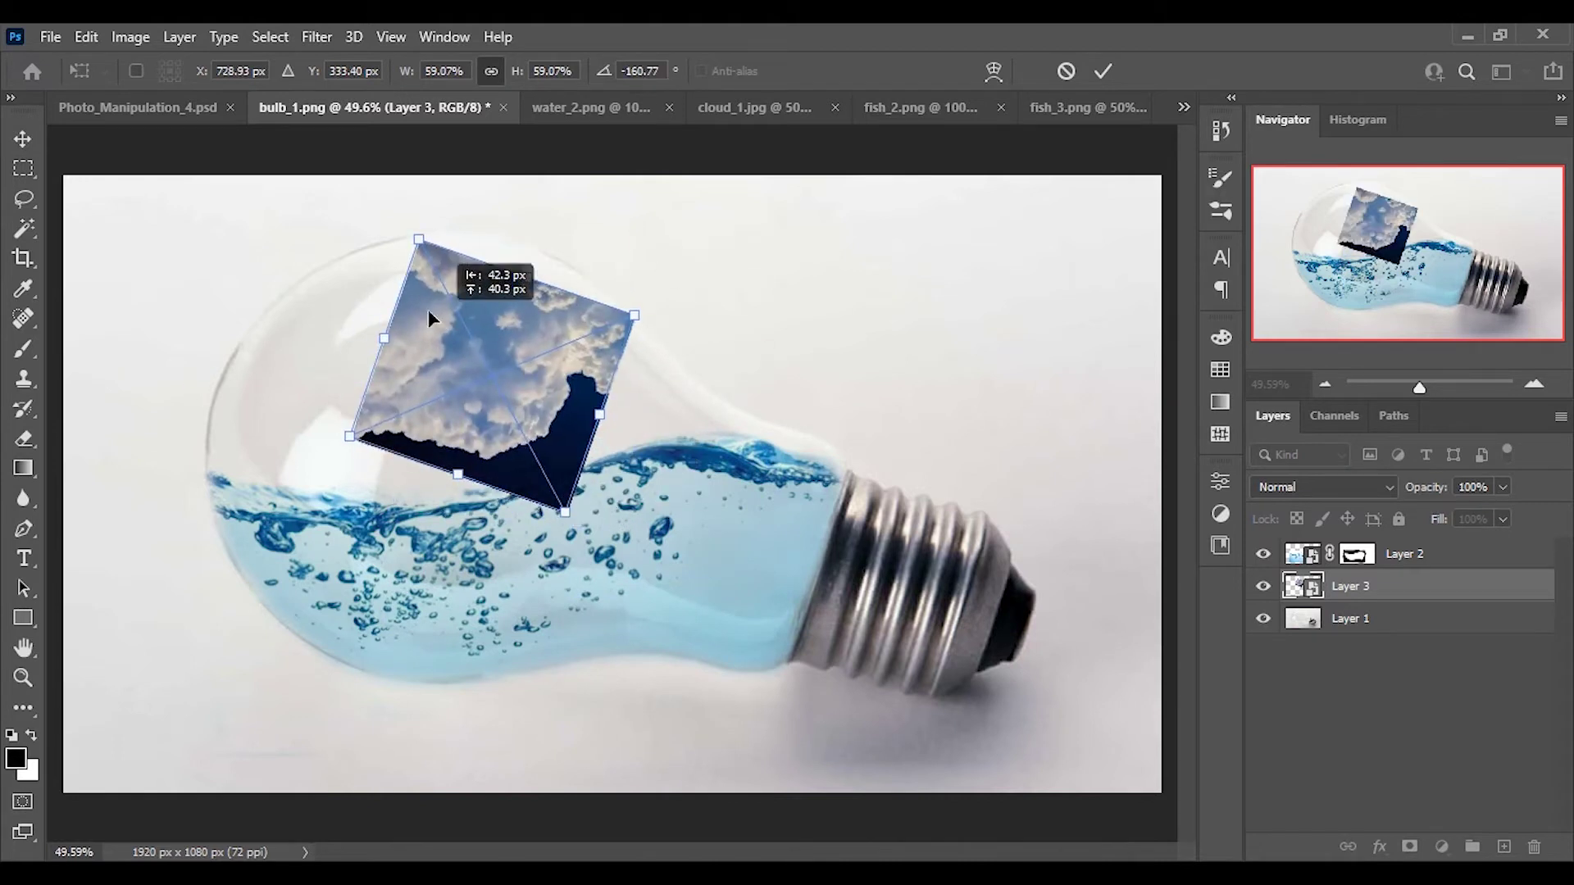
{"action": "mouse_move", "coordinate": [1426, 586]}
{"action": "left_mouse_down"}
{"action": "mouse_move", "coordinate": [1415, 556]}
{"action": "mouse_move", "coordinate": [1448, 517]}
{"action": "left_mouse_up"}
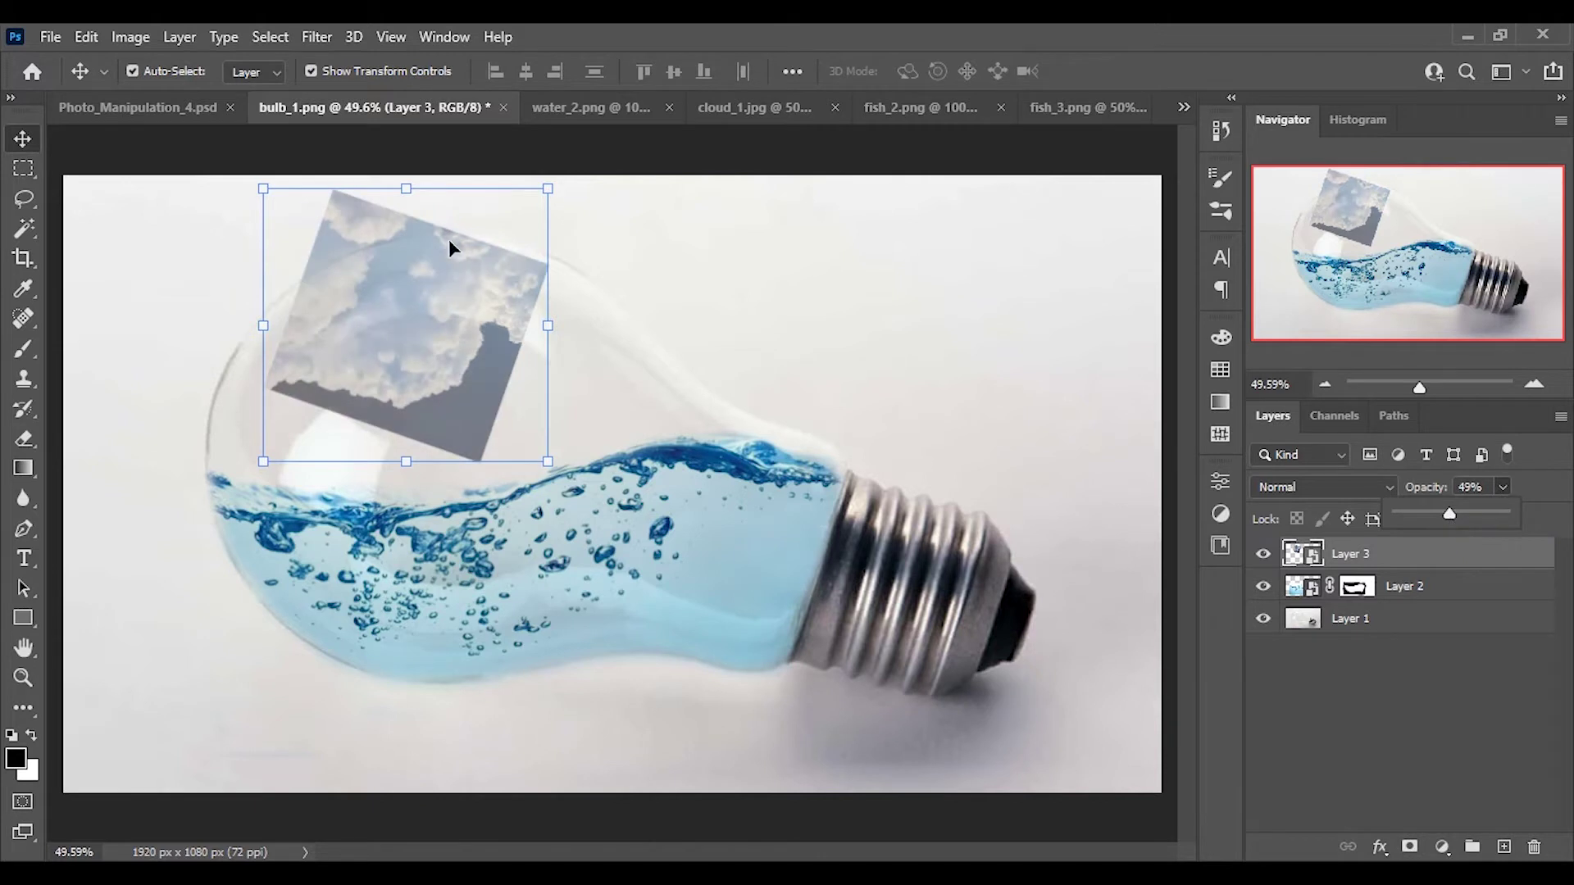
Step: Enlarge and rotate the clouds to about -150°, then add a layer mask
{"action": "key", "text": "ctrl+t"}
{"action": "left_click_drag", "start_coordinate": [548, 264], "coordinate": [607, 266]}
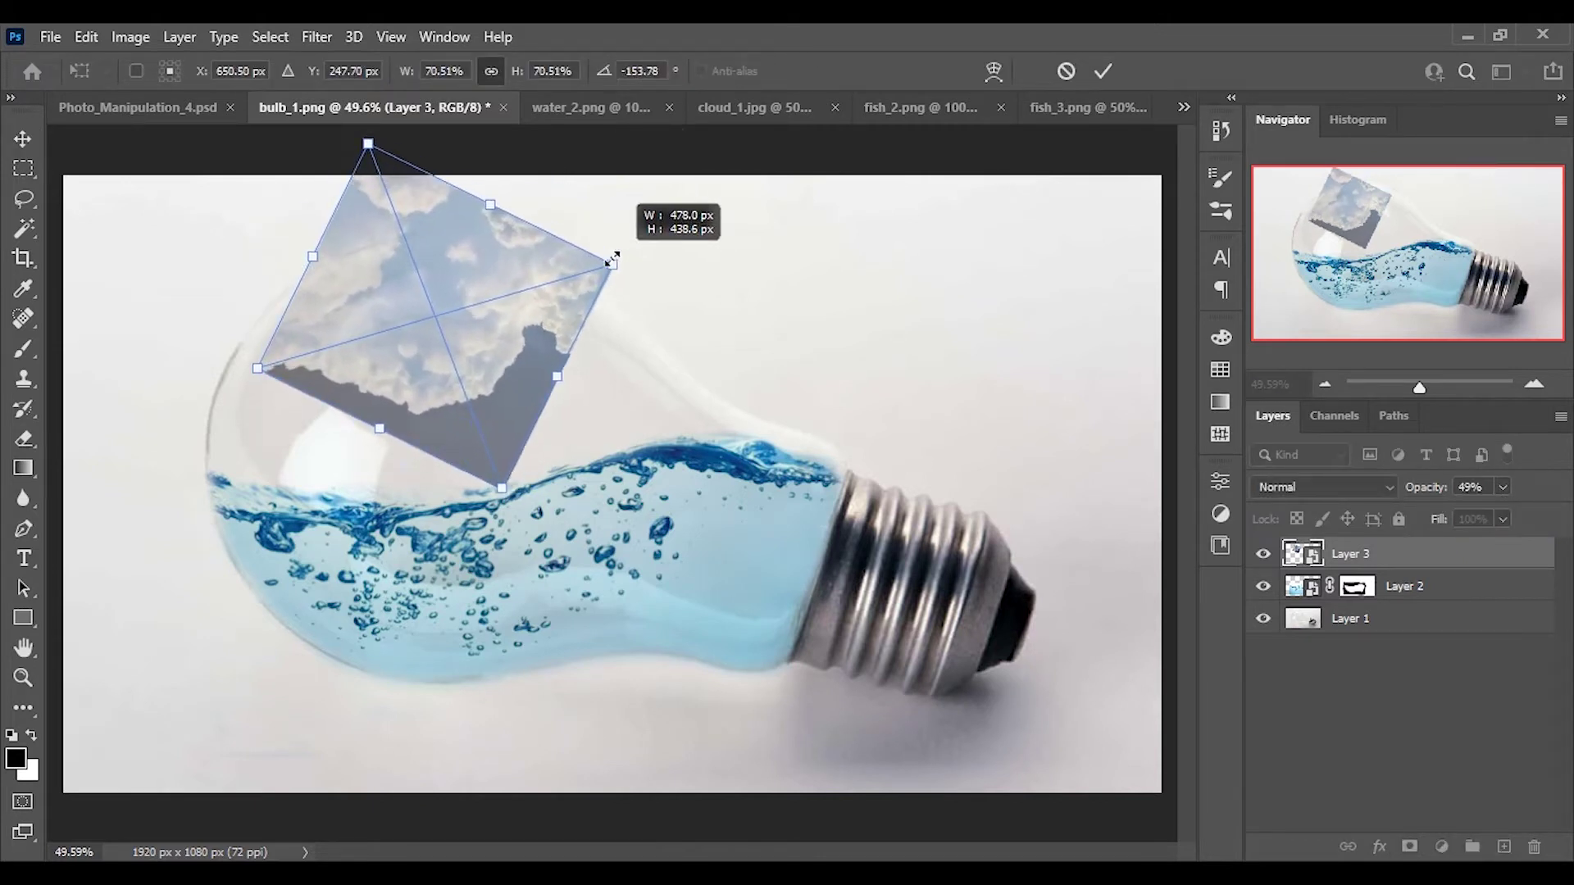
{"action": "left_click_drag", "start_coordinate": [490, 298], "coordinate": [470, 290]}
{"action": "left_click_drag", "start_coordinate": [621, 260], "coordinate": [625, 271]}
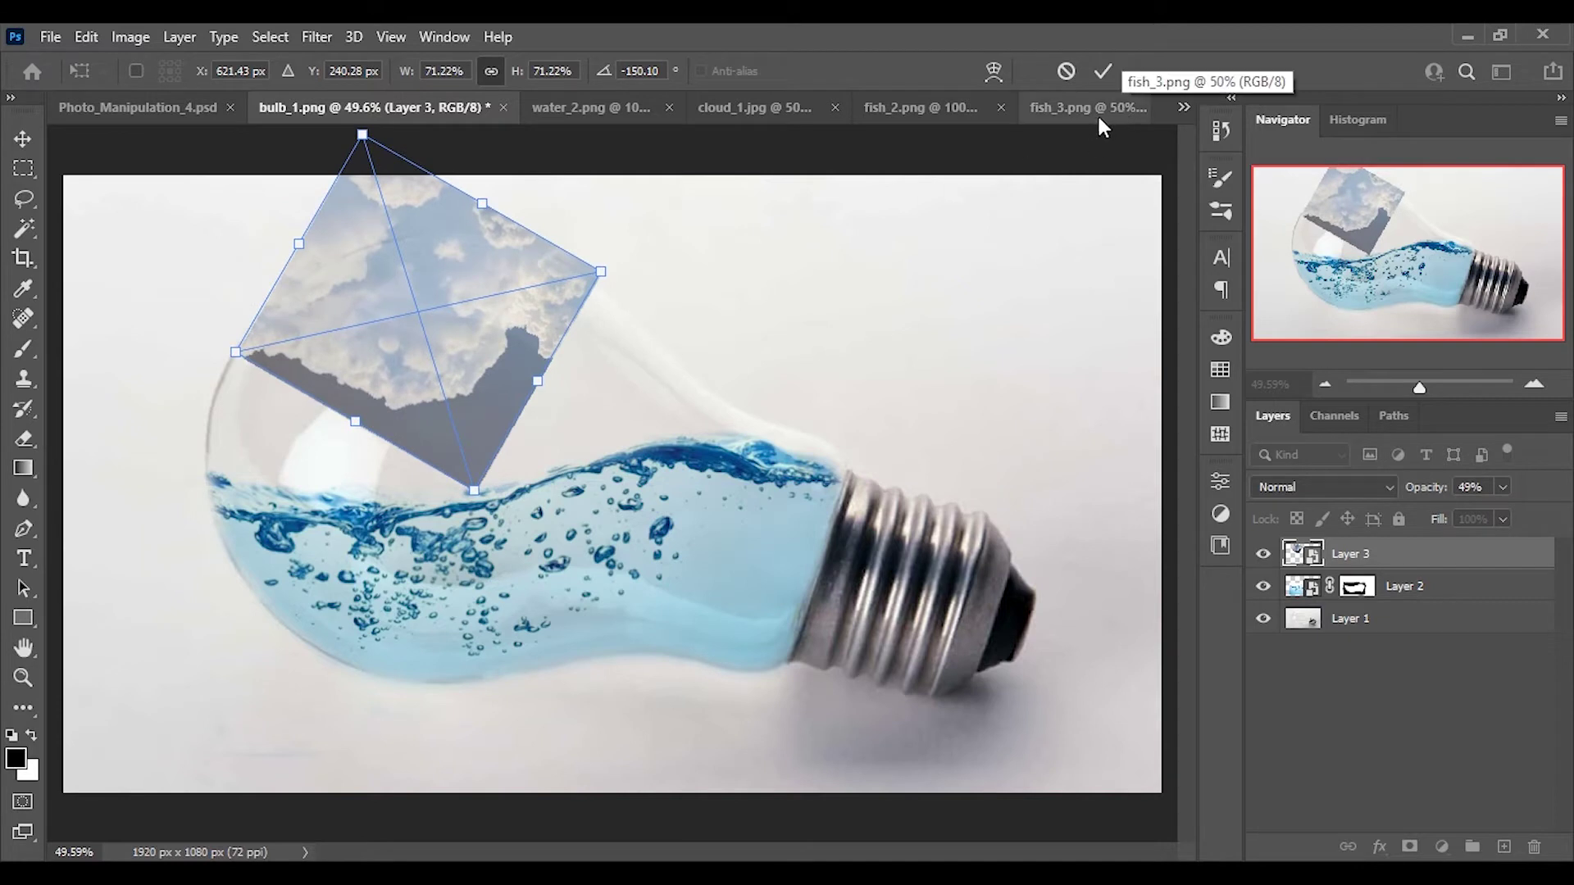
{"action": "left_click", "coordinate": [1104, 74]}
{"action": "left_click", "coordinate": [1410, 847]}
{"action": "left_click", "coordinate": [23, 348]}
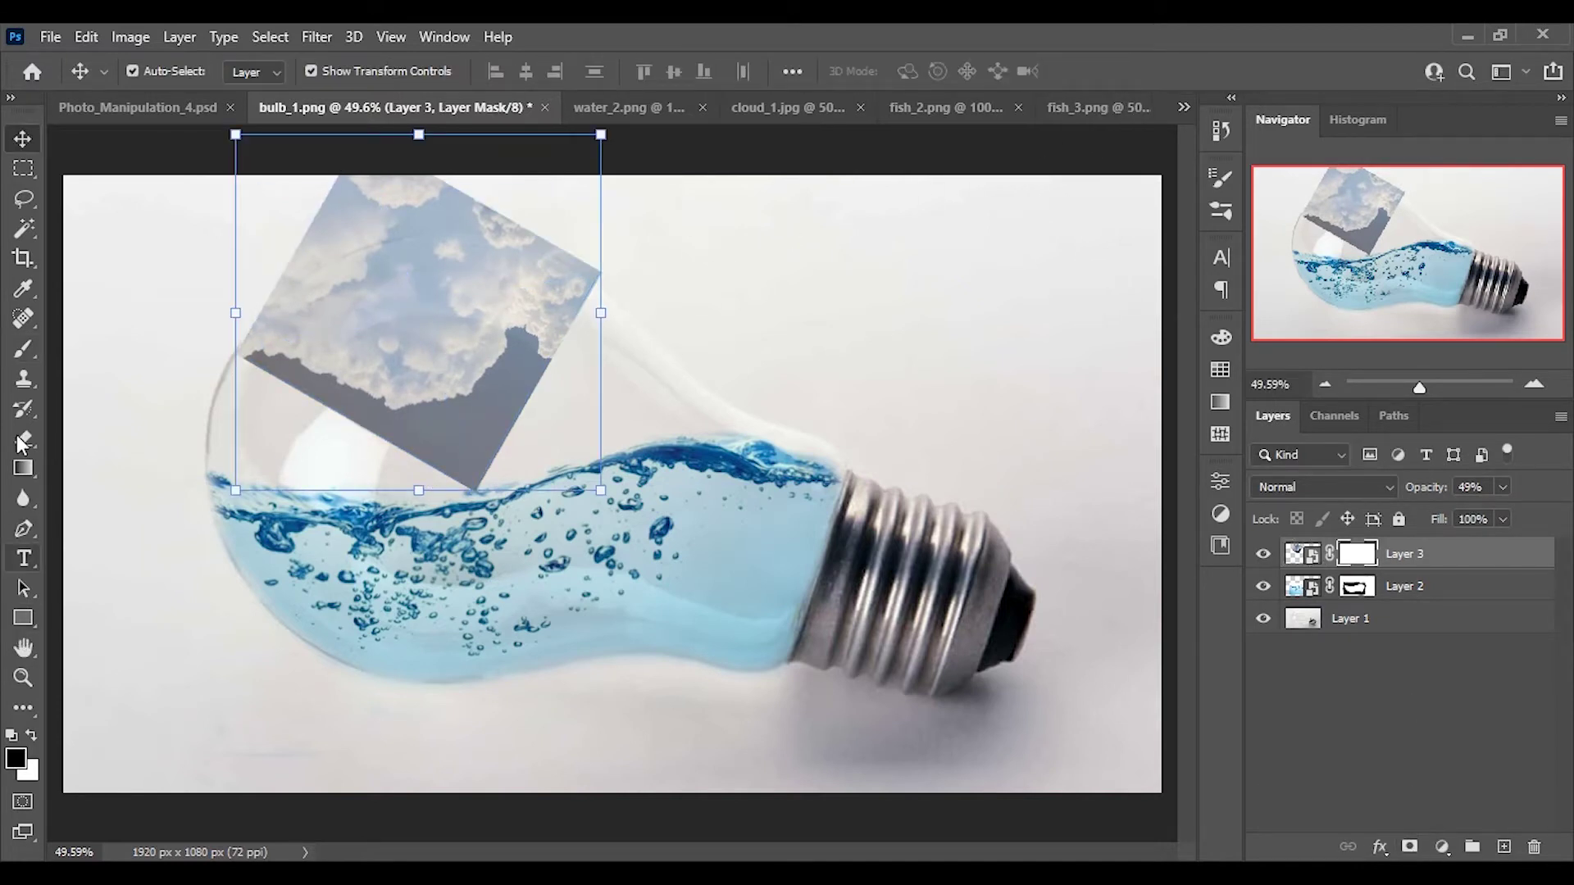
Step: Paint black on the cloud mask to hide the dark lower edge and the area above the bulb
{"action": "scroll", "coordinate": [296, 335], "scroll_direction": "up", "scroll_amount": 3}
{"action": "mouse_move", "coordinate": [139, 534]}
{"action": "left_mouse_down"}
{"action": "mouse_move", "coordinate": [158, 513]}
{"action": "mouse_move", "coordinate": [189, 527]}
{"action": "mouse_move", "coordinate": [164, 544]}
{"action": "mouse_move", "coordinate": [206, 571]}
{"action": "mouse_move", "coordinate": [574, 750]}
{"action": "mouse_move", "coordinate": [366, 650]}
{"action": "mouse_move", "coordinate": [631, 754]}
{"action": "mouse_move", "coordinate": [668, 681]}
{"action": "mouse_move", "coordinate": [541, 705]}
{"action": "mouse_move", "coordinate": [459, 671]}
{"action": "left_mouse_up"}
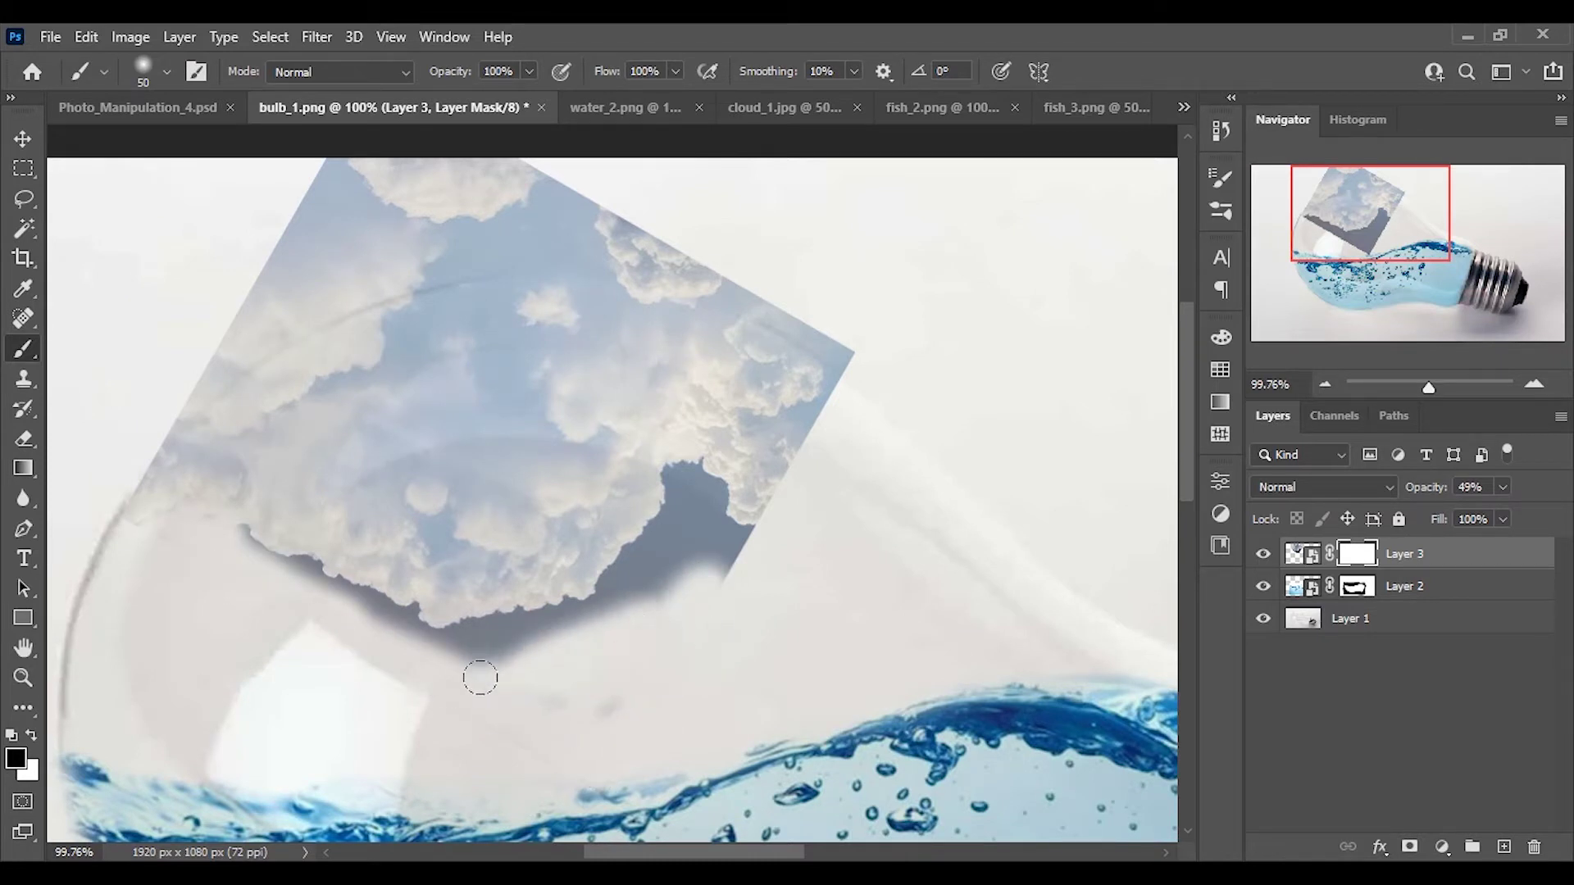
{"action": "mouse_move", "coordinate": [293, 571]}
{"action": "left_mouse_down"}
{"action": "mouse_move", "coordinate": [484, 640]}
{"action": "mouse_move", "coordinate": [598, 604]}
{"action": "mouse_move", "coordinate": [583, 618]}
{"action": "mouse_move", "coordinate": [701, 479]}
{"action": "mouse_move", "coordinate": [681, 509]}
{"action": "mouse_move", "coordinate": [735, 529]}
{"action": "mouse_move", "coordinate": [843, 355]}
{"action": "mouse_move", "coordinate": [696, 267]}
{"action": "mouse_move", "coordinate": [534, 239]}
{"action": "mouse_move", "coordinate": [334, 288]}
{"action": "mouse_move", "coordinate": [151, 415]}
{"action": "left_mouse_up"}
{"action": "left_click_drag", "start_coordinate": [260, 243], "coordinate": [199, 312]}
{"action": "mouse_move", "coordinate": [421, 246]}
{"action": "left_mouse_down"}
{"action": "mouse_move", "coordinate": [626, 204]}
{"action": "mouse_move", "coordinate": [429, 219]}
{"action": "mouse_move", "coordinate": [306, 172]}
{"action": "mouse_move", "coordinate": [745, 253]}
{"action": "mouse_move", "coordinate": [567, 221]}
{"action": "left_mouse_up"}
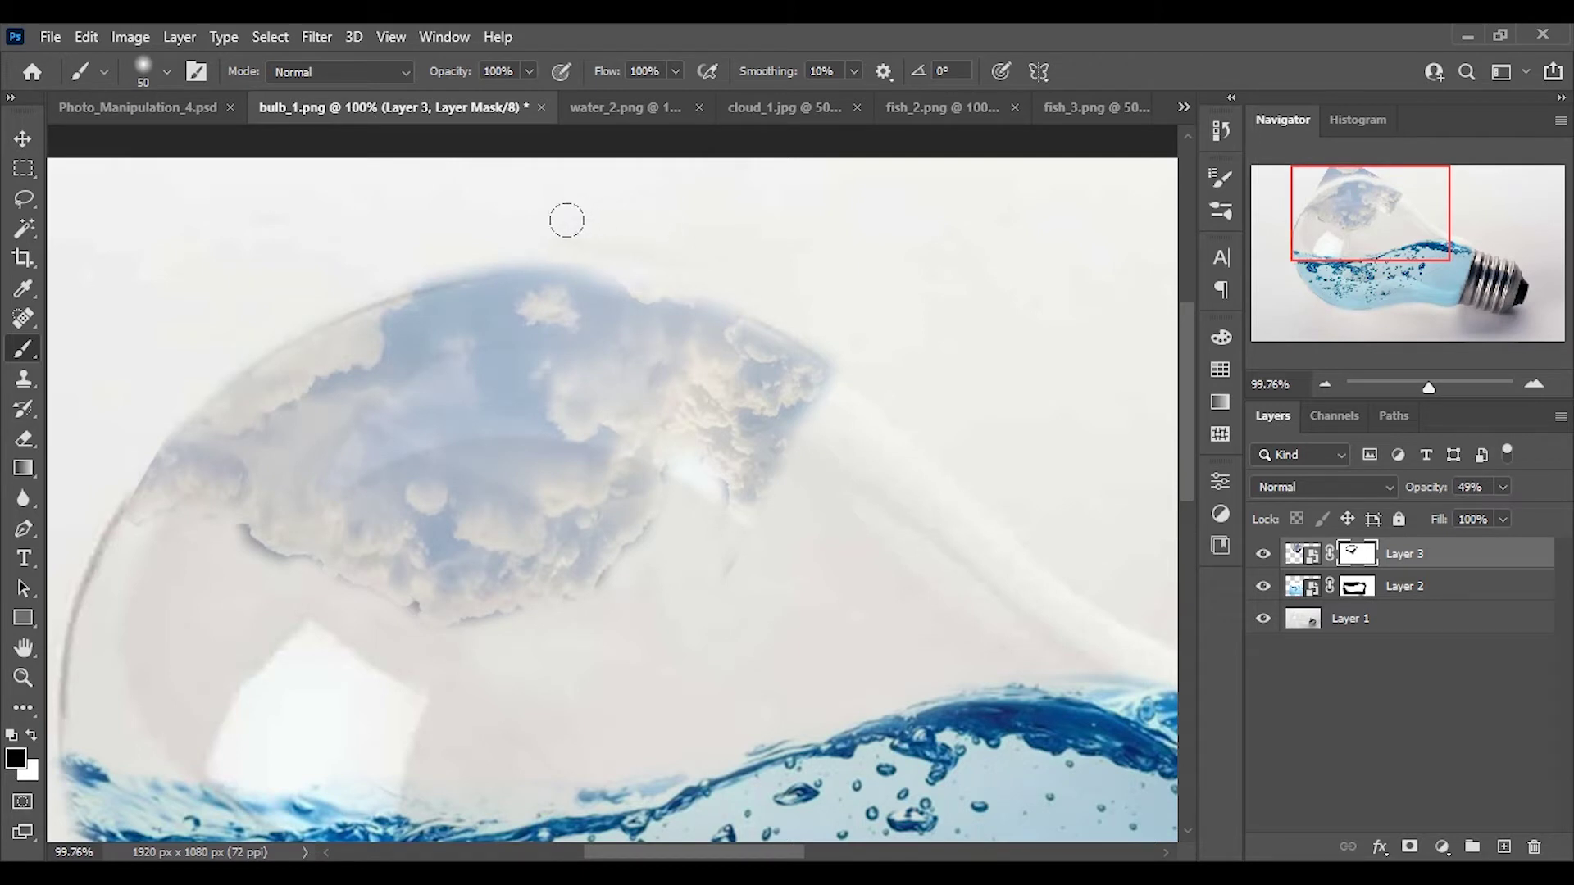
{"action": "mouse_move", "coordinate": [402, 254]}
{"action": "left_mouse_down"}
{"action": "mouse_move", "coordinate": [538, 243]}
{"action": "mouse_move", "coordinate": [731, 269]}
{"action": "left_mouse_up"}
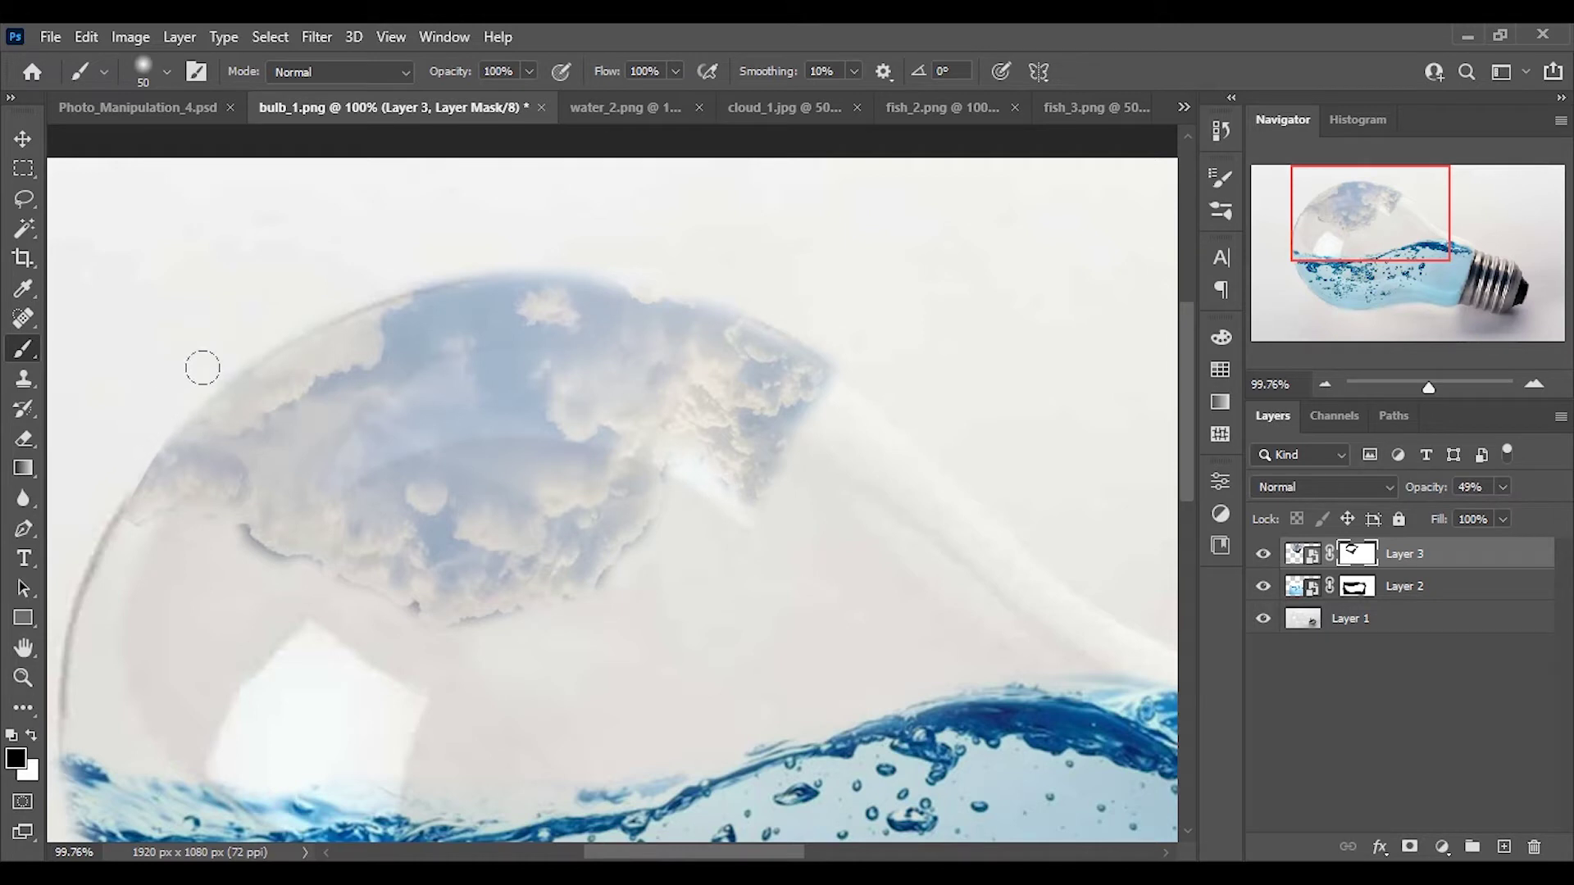
Step: Paint white to restore cloud edge detail, then black to hide the bluish patch below
{"action": "left_click", "coordinate": [32, 735]}
{"action": "left_click_drag", "start_coordinate": [762, 487], "coordinate": [708, 459]}
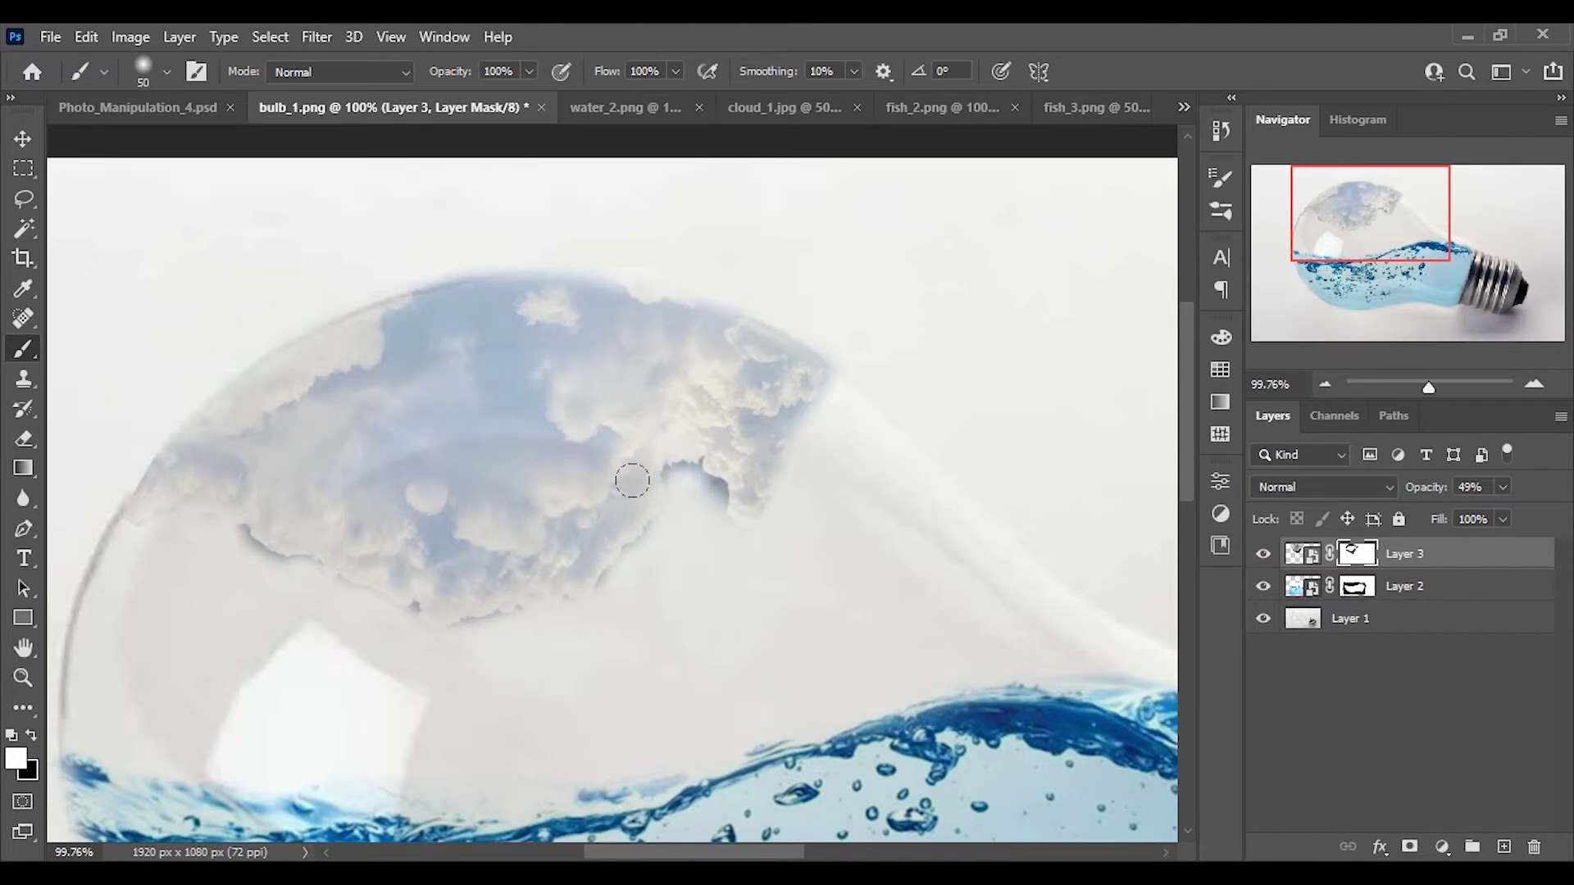
{"action": "mouse_move", "coordinate": [571, 571]}
{"action": "left_mouse_down"}
{"action": "mouse_move", "coordinate": [454, 594]}
{"action": "mouse_move", "coordinate": [301, 534]}
{"action": "left_mouse_up"}
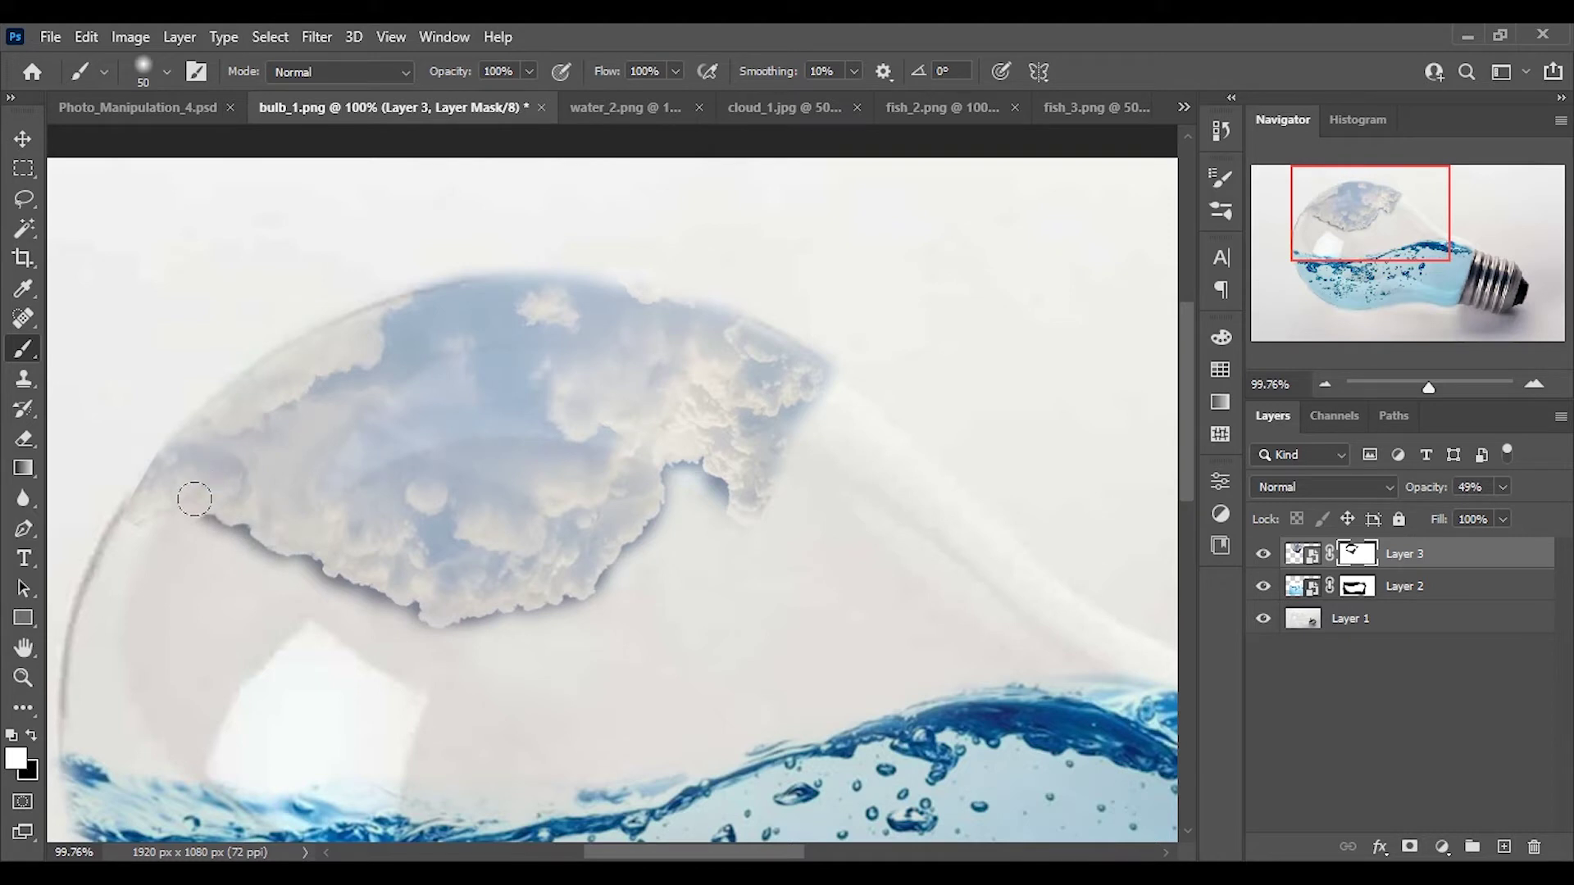
{"action": "left_click_drag", "start_coordinate": [186, 496], "coordinate": [144, 491]}
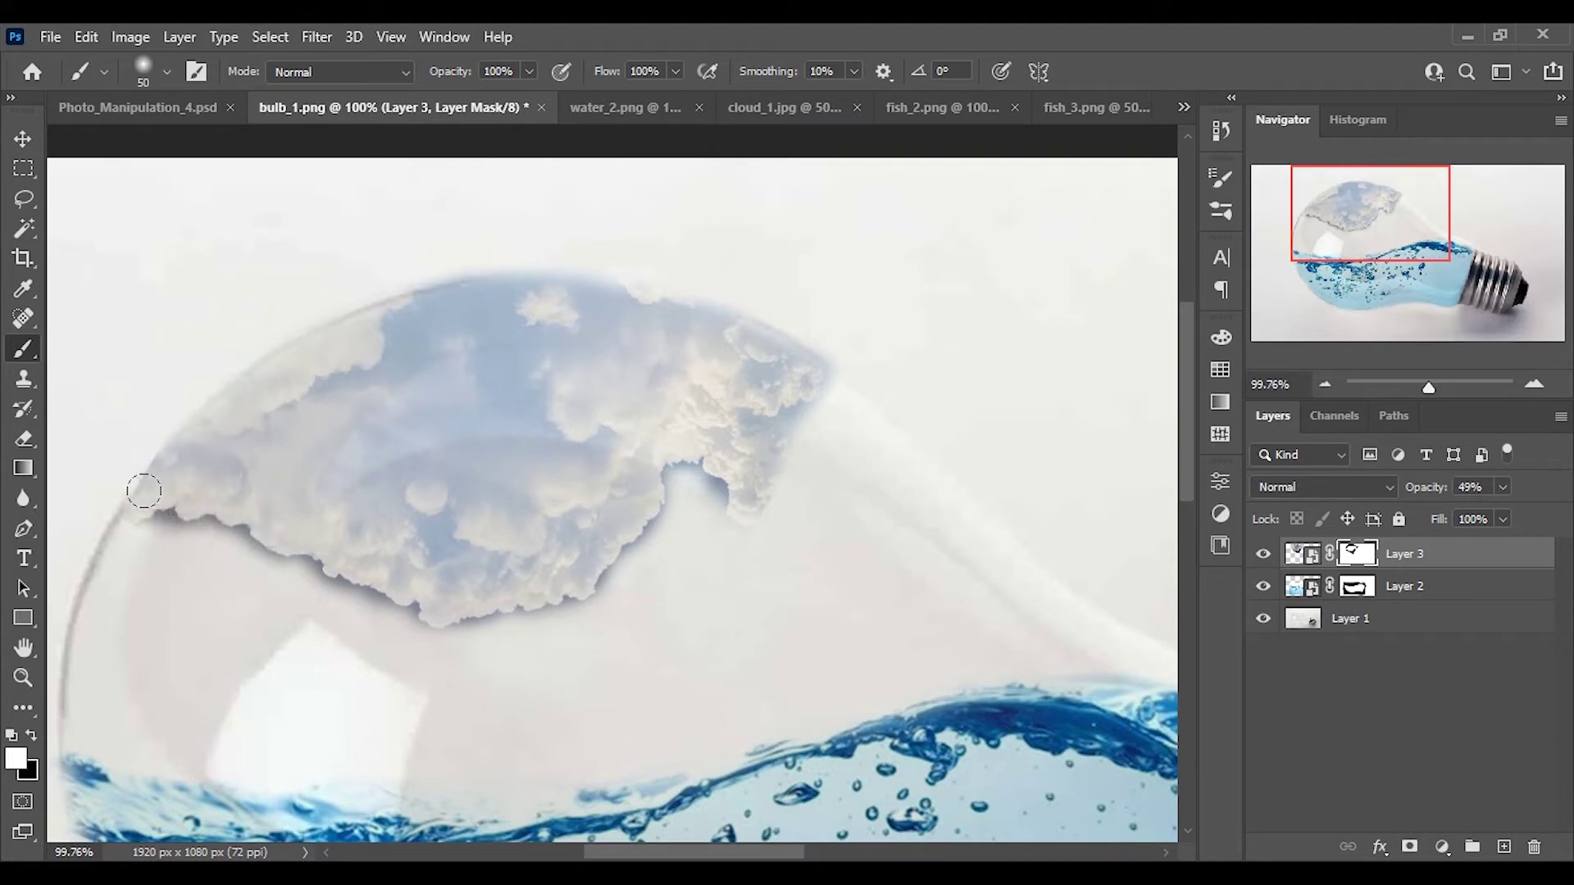
{"action": "left_click", "coordinate": [10, 733]}
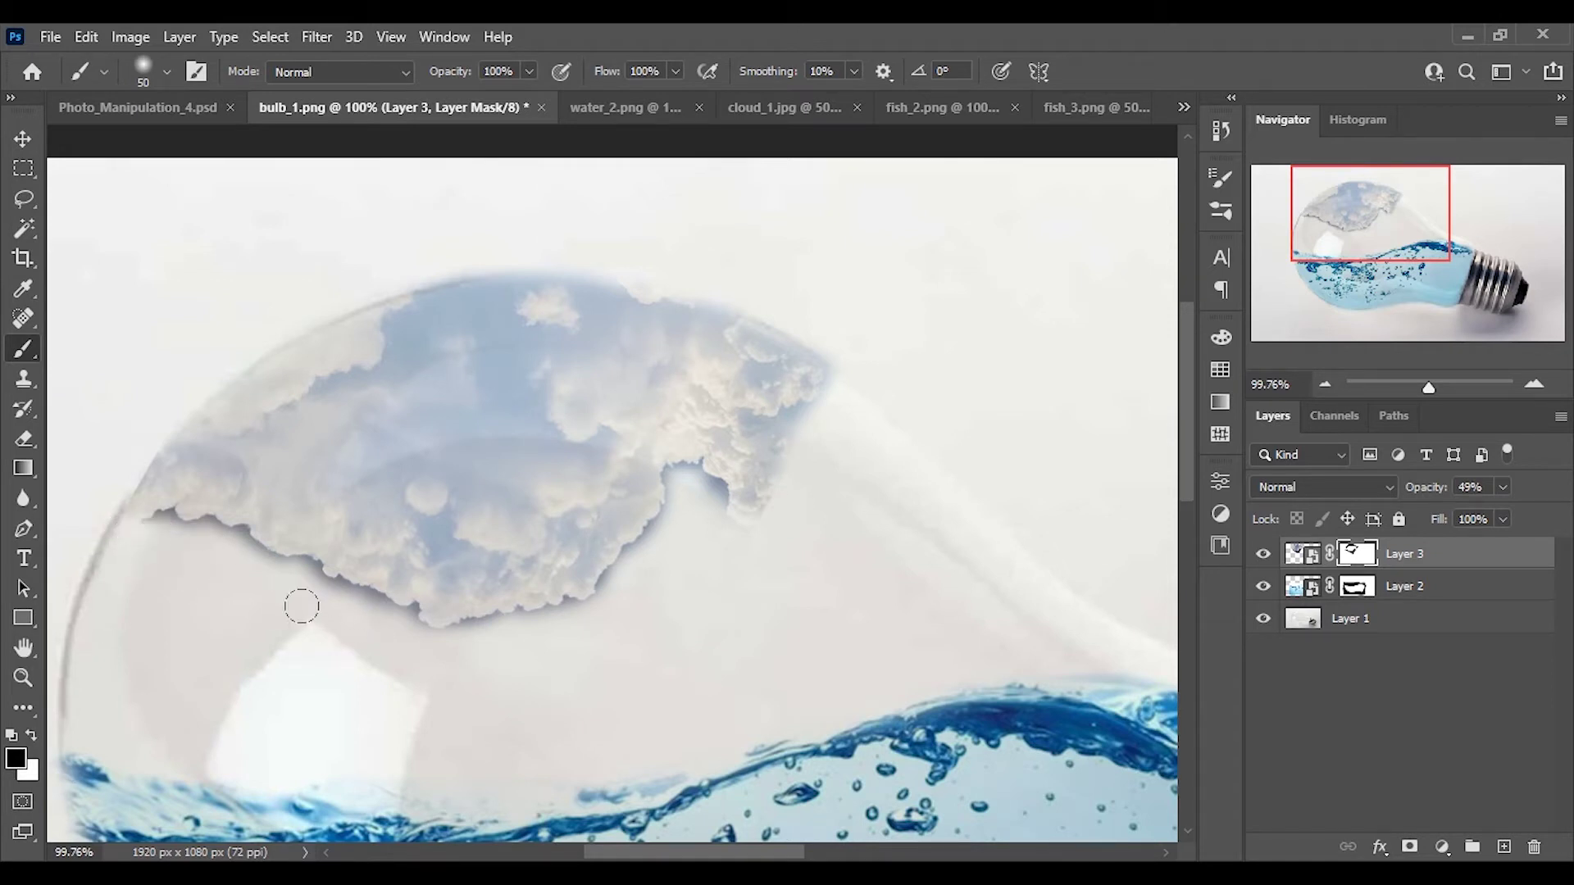
{"action": "left_click_drag", "start_coordinate": [697, 515], "coordinate": [706, 508]}
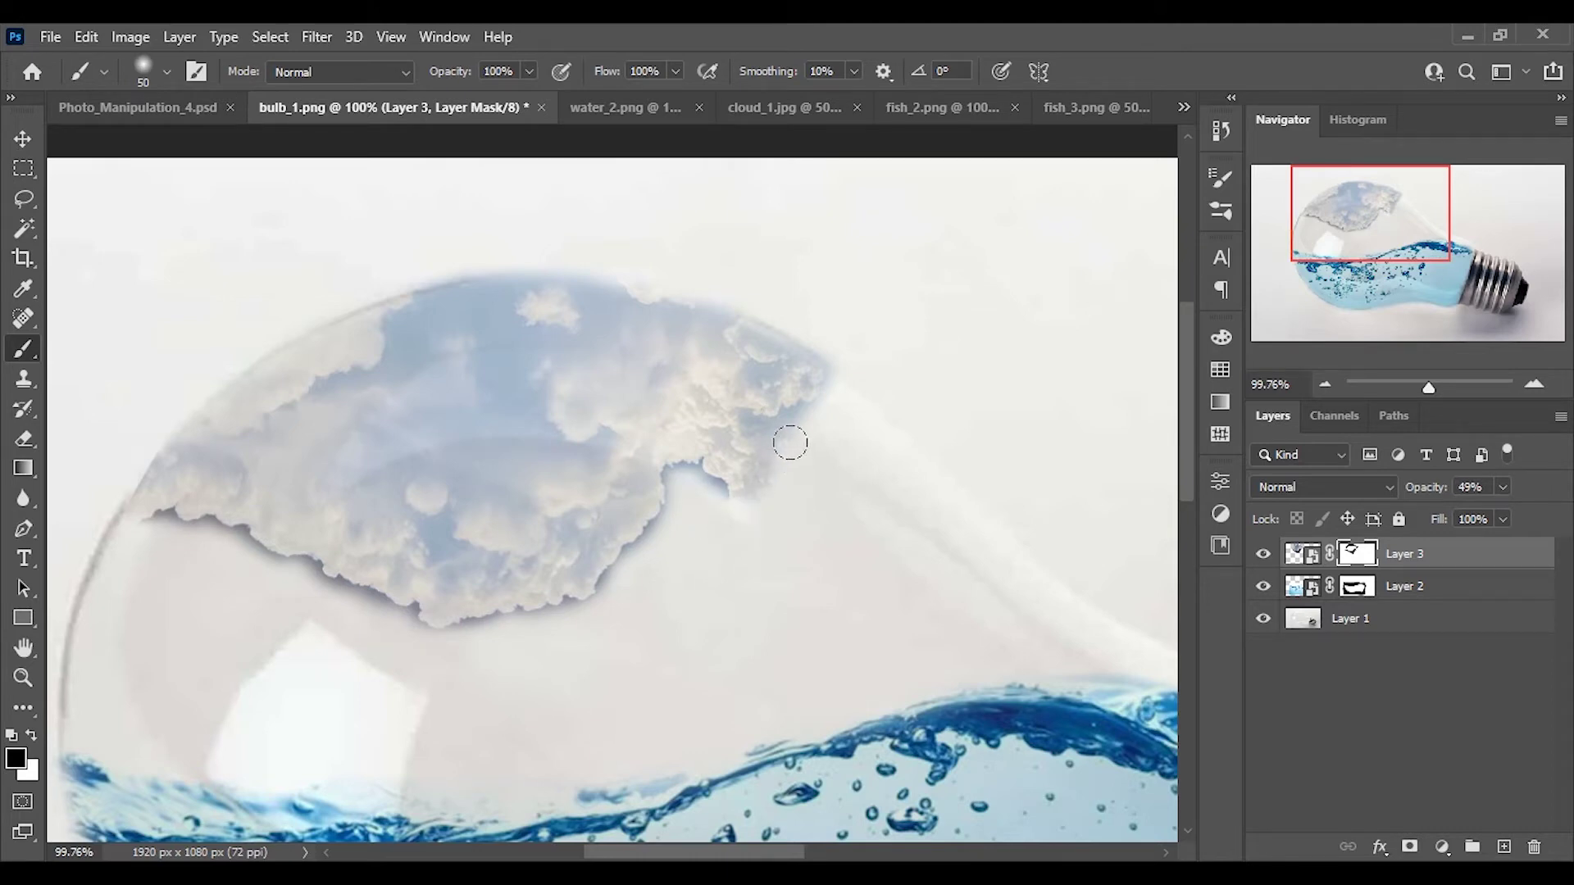
{"action": "key", "text": "v"}
{"action": "key", "text": "ctrl+0"}
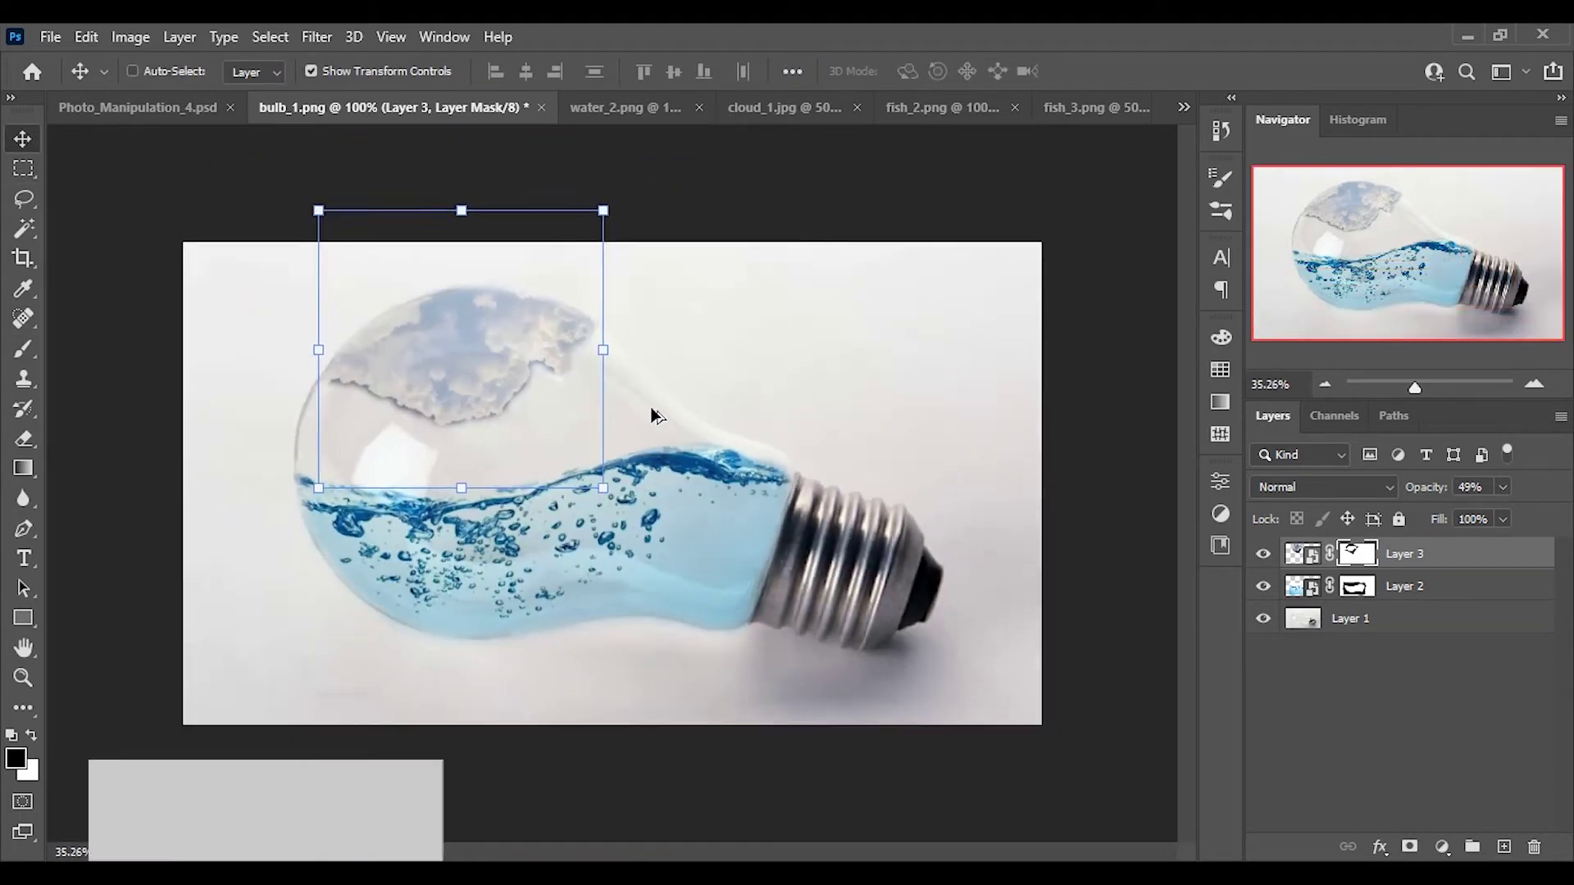
Step: Raise the cloud layer to 100% opacity and target its pixels
{"action": "left_click_drag", "start_coordinate": [1510, 489], "coordinate": [1556, 514]}
{"action": "scroll", "coordinate": [613, 484], "scroll_direction": "up", "scroll_amount": 2}
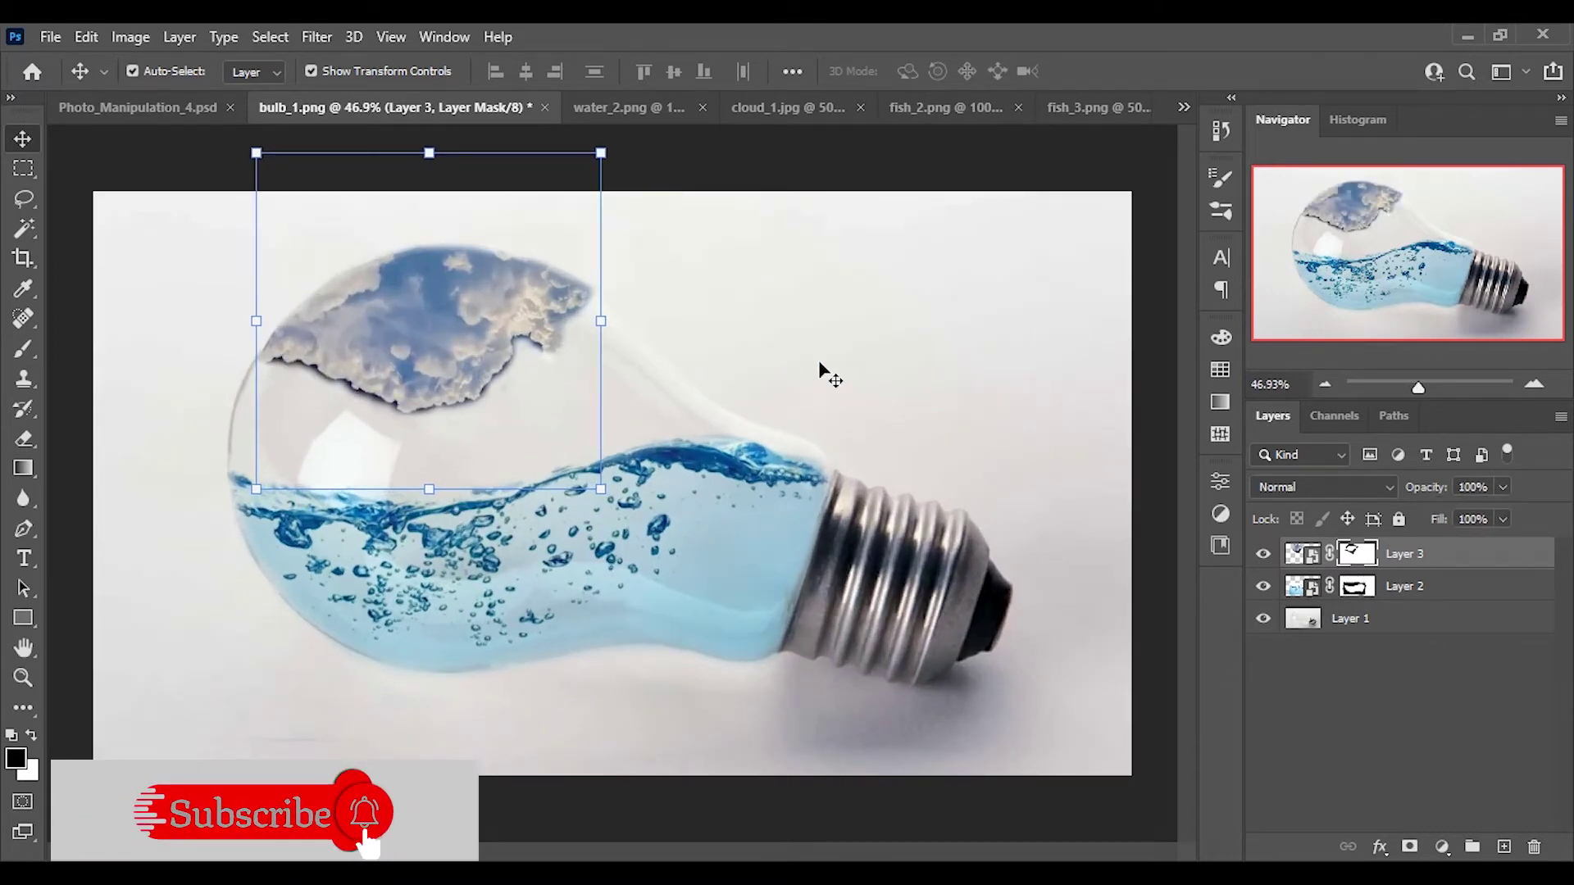
{"action": "left_click", "coordinate": [1393, 618]}
{"action": "left_click", "coordinate": [1405, 554]}
Step: Clip a Hue/Saturation adjustment to the clouds: Hue +4, Saturation +24, Lightness +40
{"action": "left_click", "coordinate": [1436, 847]}
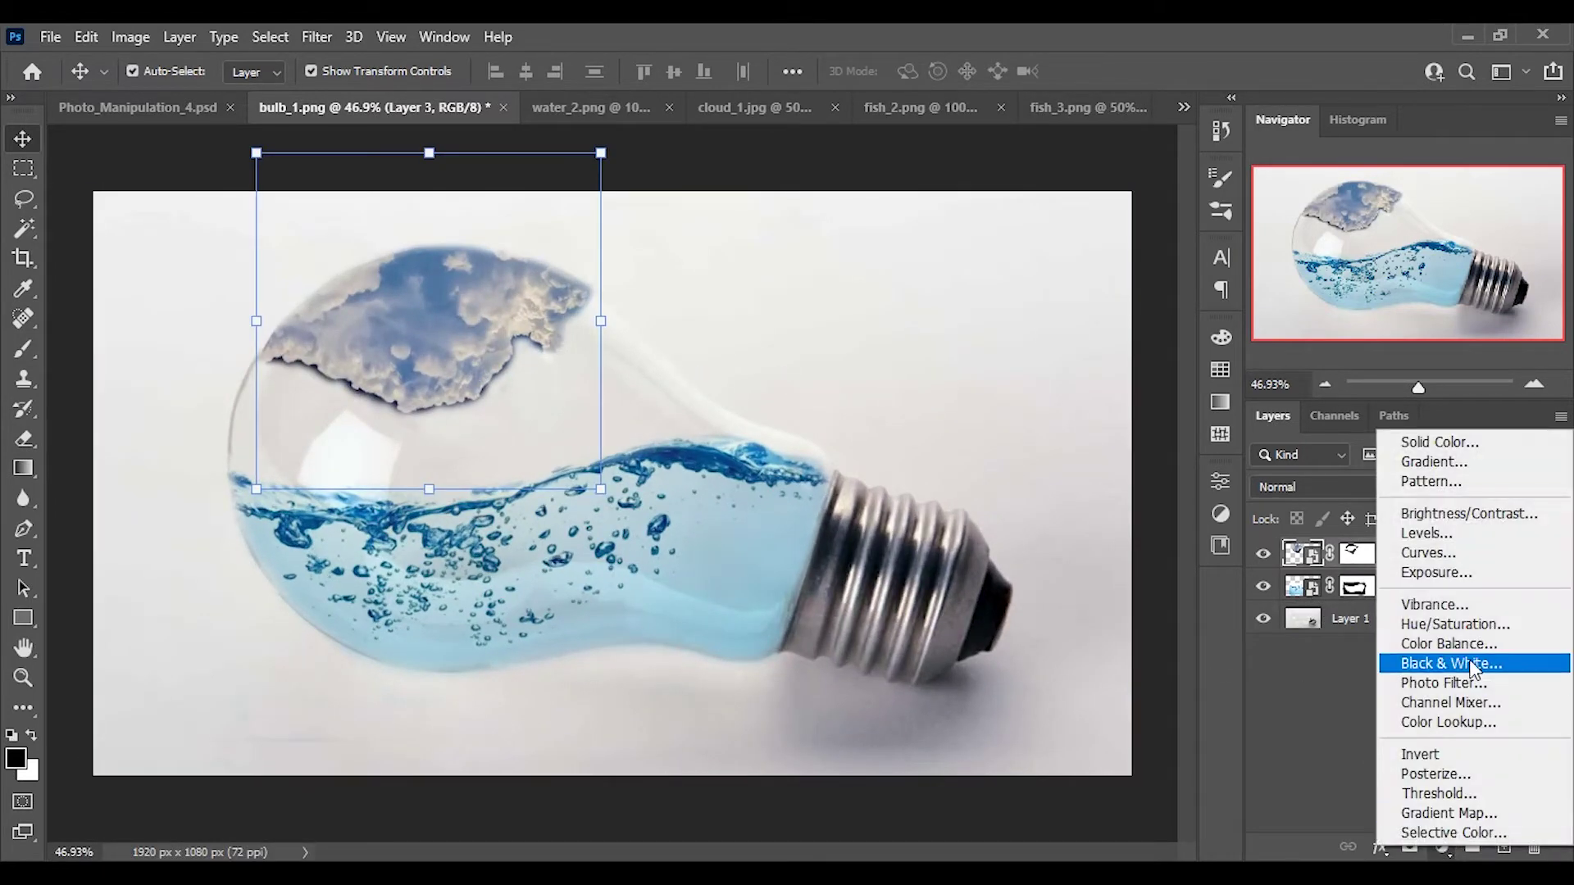
{"action": "left_click", "coordinate": [1455, 624]}
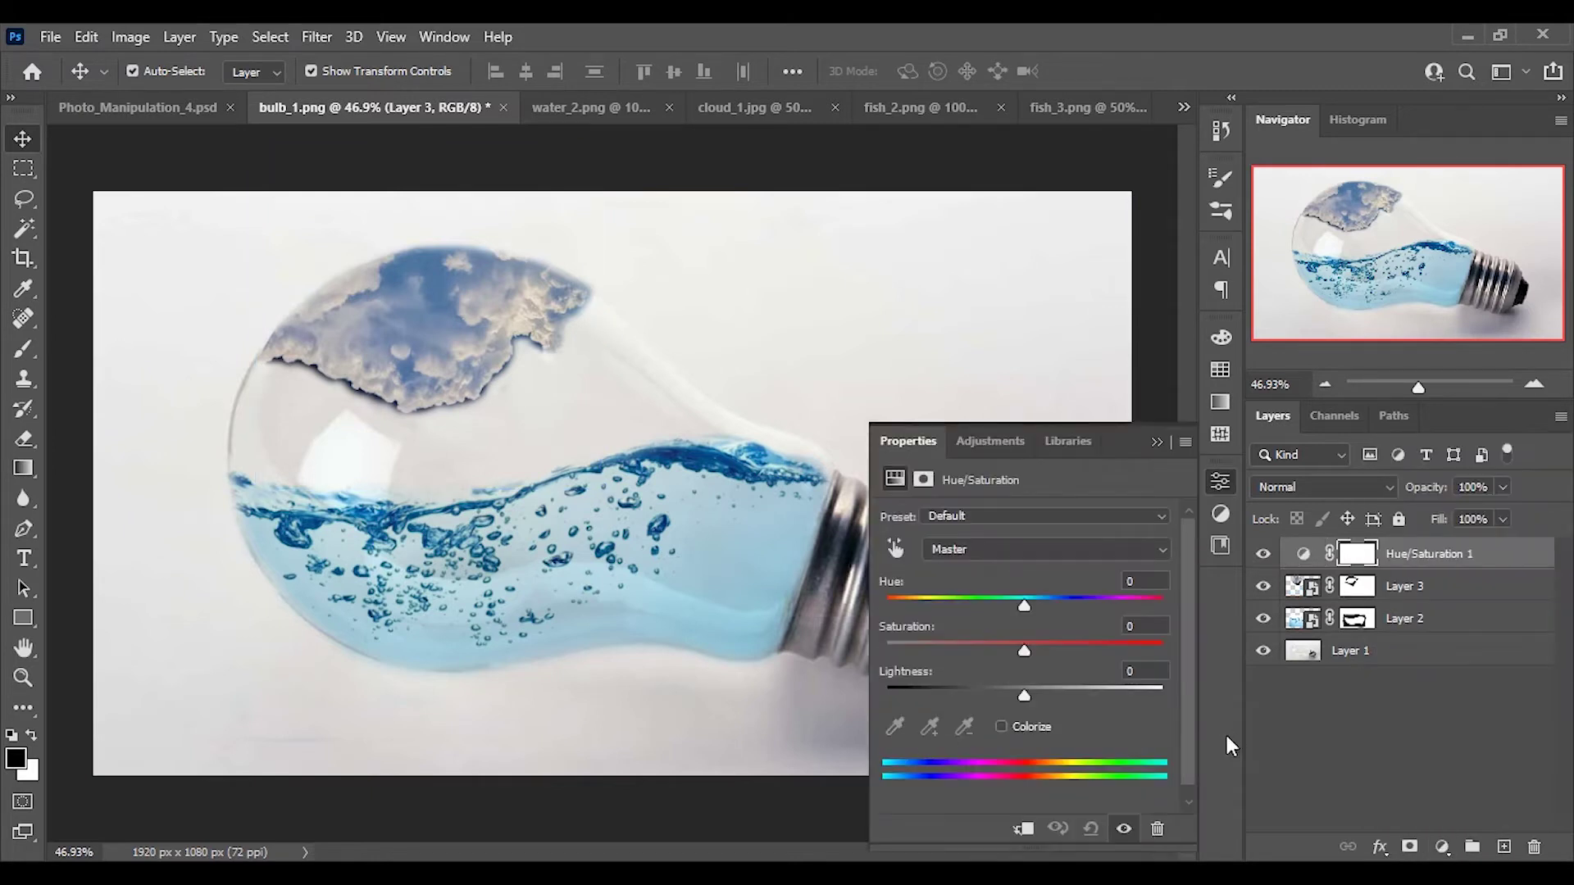
{"action": "left_click", "coordinate": [1023, 829]}
{"action": "left_click_drag", "start_coordinate": [1023, 603], "coordinate": [1041, 650]}
{"action": "left_click_drag", "start_coordinate": [1024, 695], "coordinate": [1080, 691]}
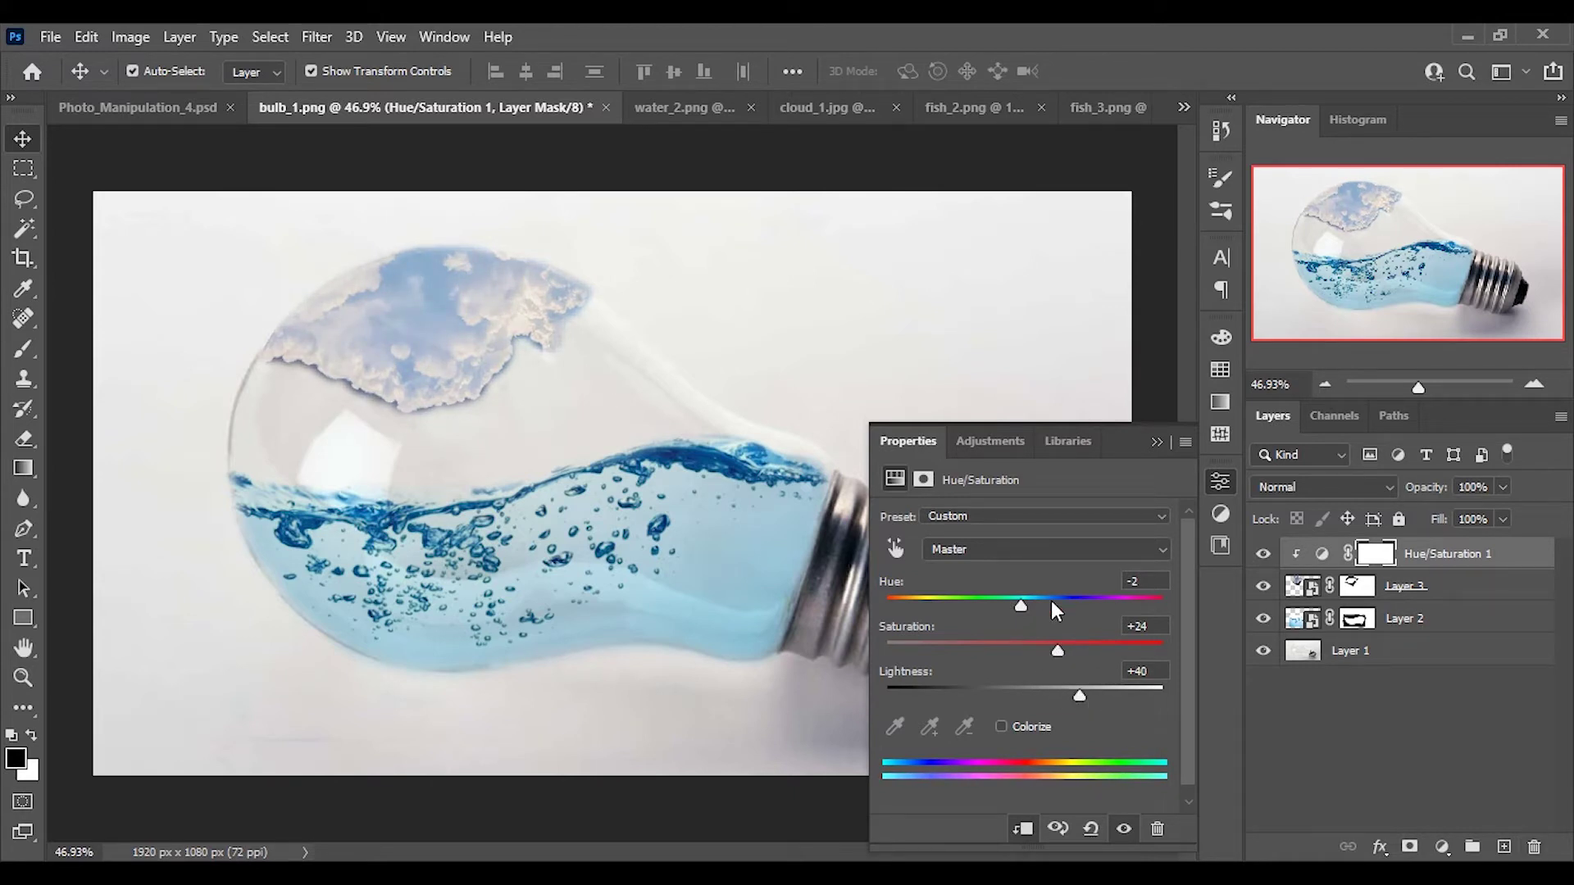
{"action": "left_click_drag", "start_coordinate": [1021, 603], "coordinate": [1030, 605]}
{"action": "left_click", "coordinate": [1157, 442]}
{"action": "left_click", "coordinate": [1437, 589]}
{"action": "left_click", "coordinate": [1403, 621]}
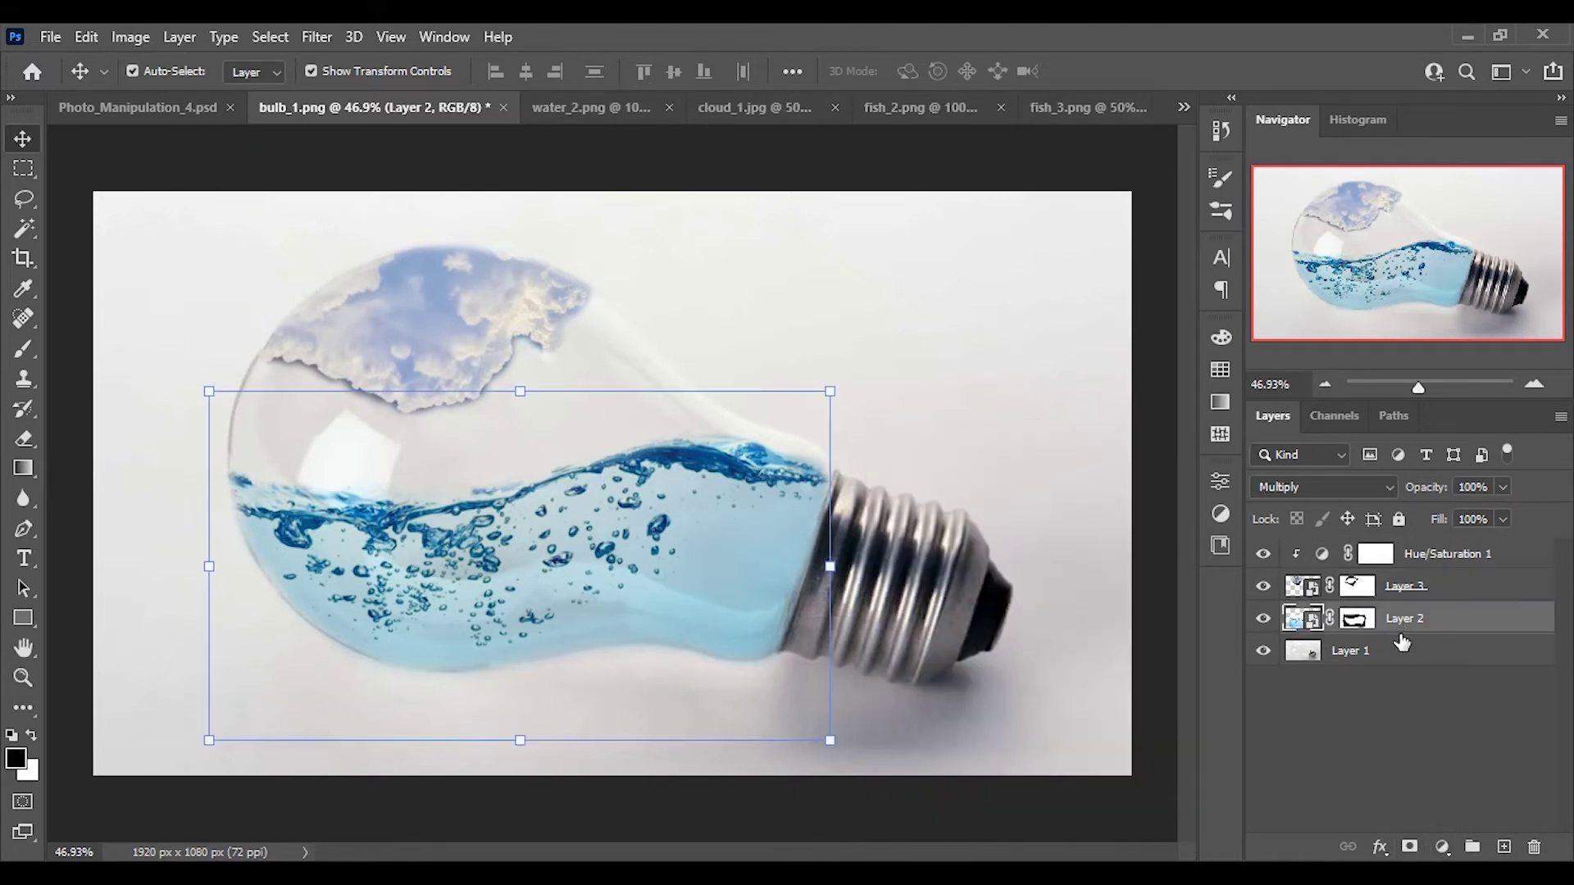
Step: Clip a Hue/Saturation adjustment to Layer 2's water with Hue +10, Saturation +20, Lightness +14
{"action": "left_click", "coordinate": [1442, 847]}
{"action": "left_click", "coordinate": [1427, 638]}
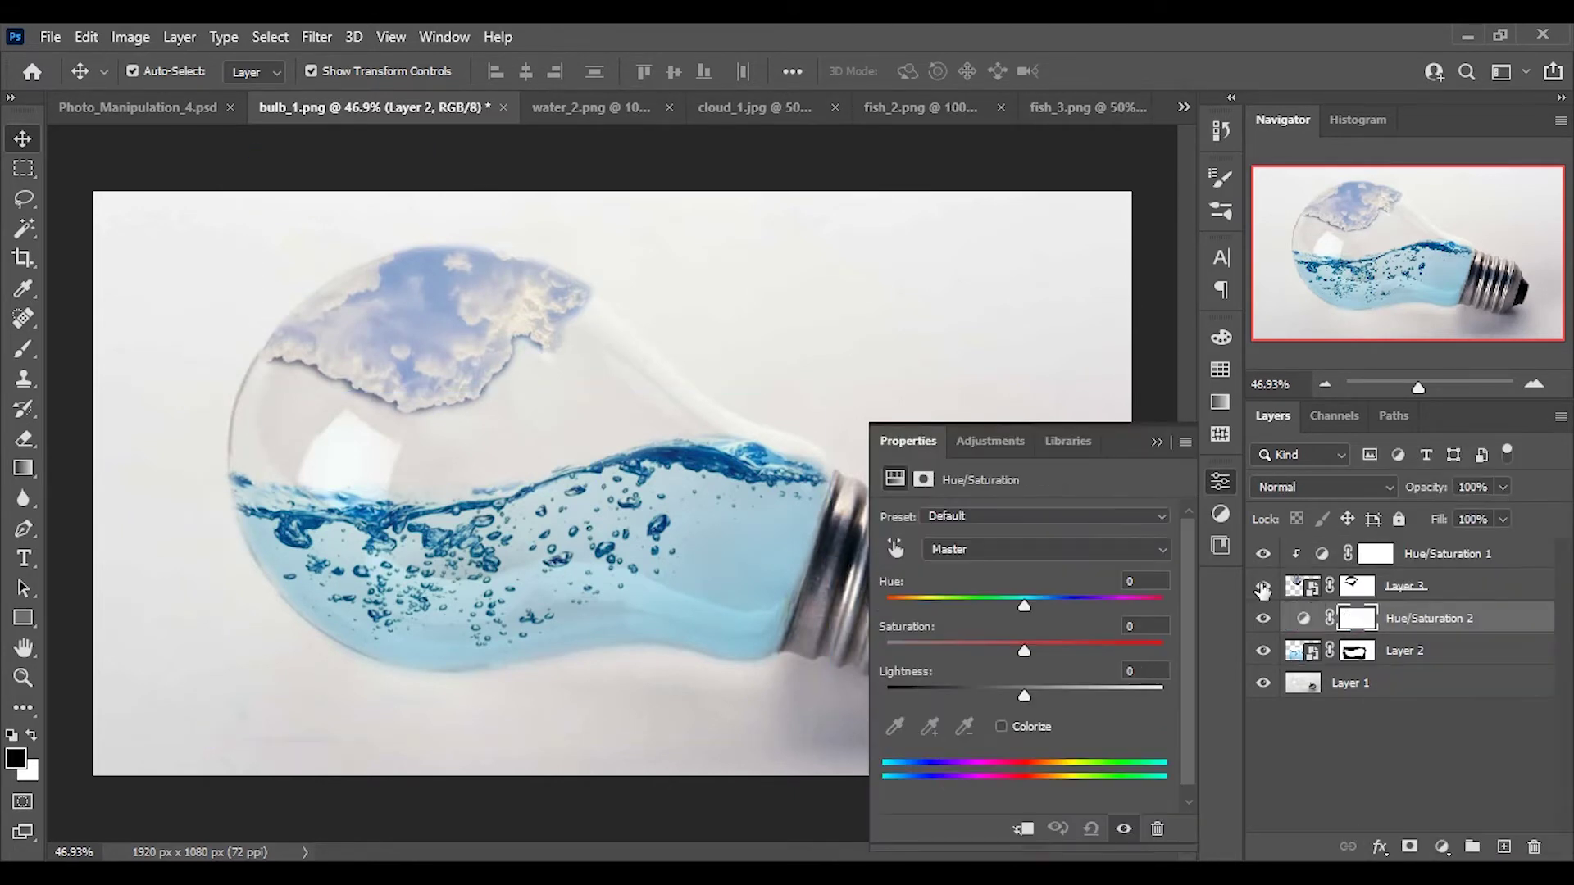
{"action": "left_click_drag", "start_coordinate": [1024, 604], "coordinate": [1036, 604]}
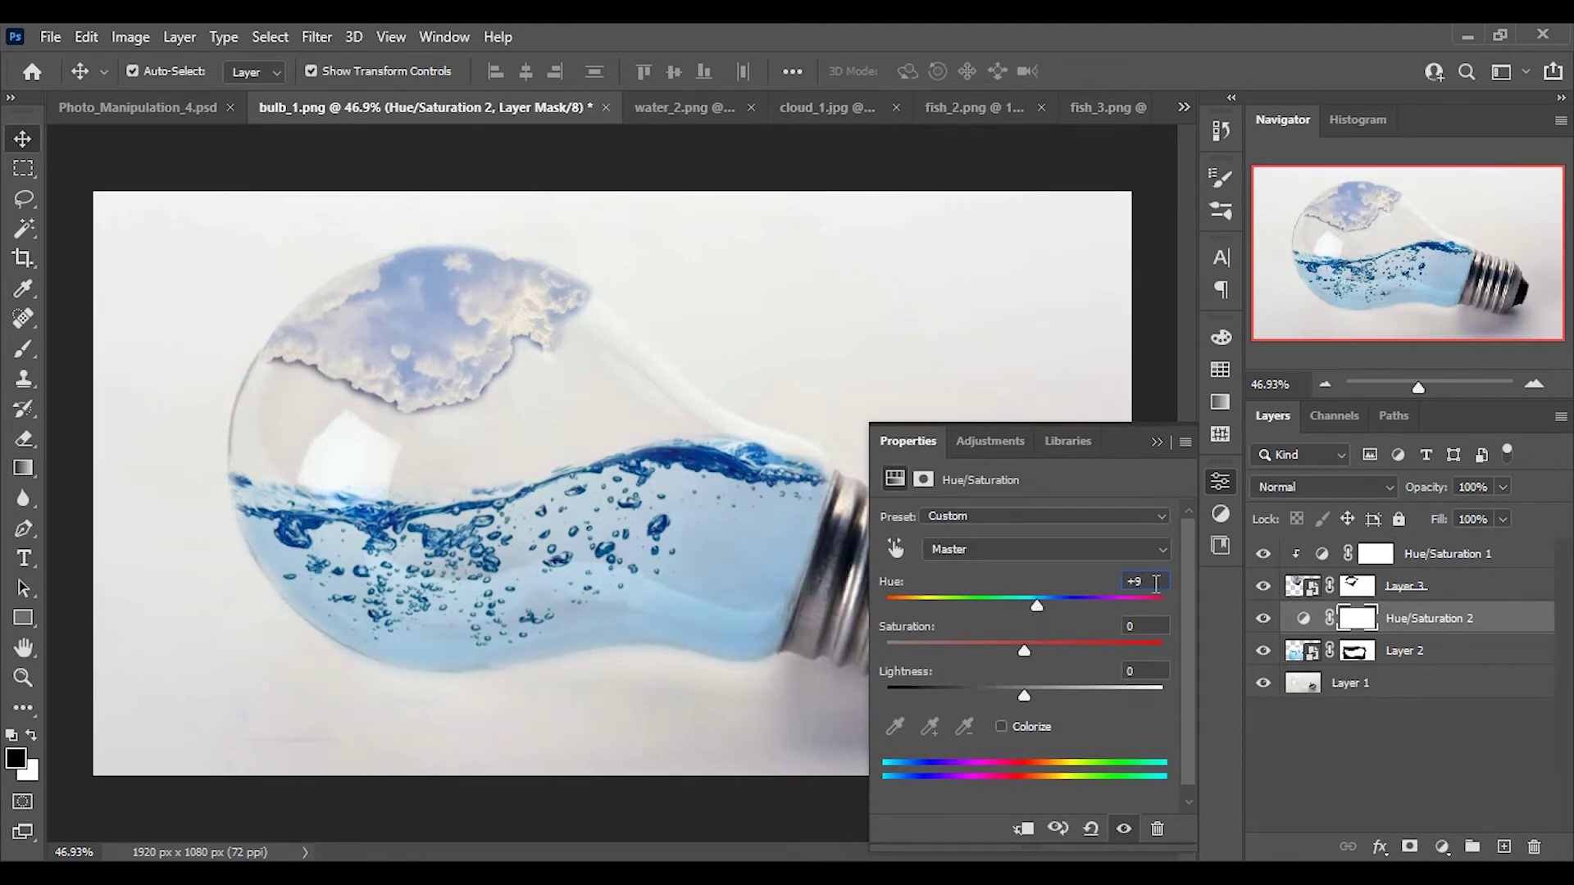
{"action": "mouse_move", "coordinate": [1034, 651]}
{"action": "left_mouse_down"}
{"action": "mouse_move", "coordinate": [1051, 651]}
{"action": "mouse_move", "coordinate": [1038, 695]}
{"action": "left_mouse_up"}
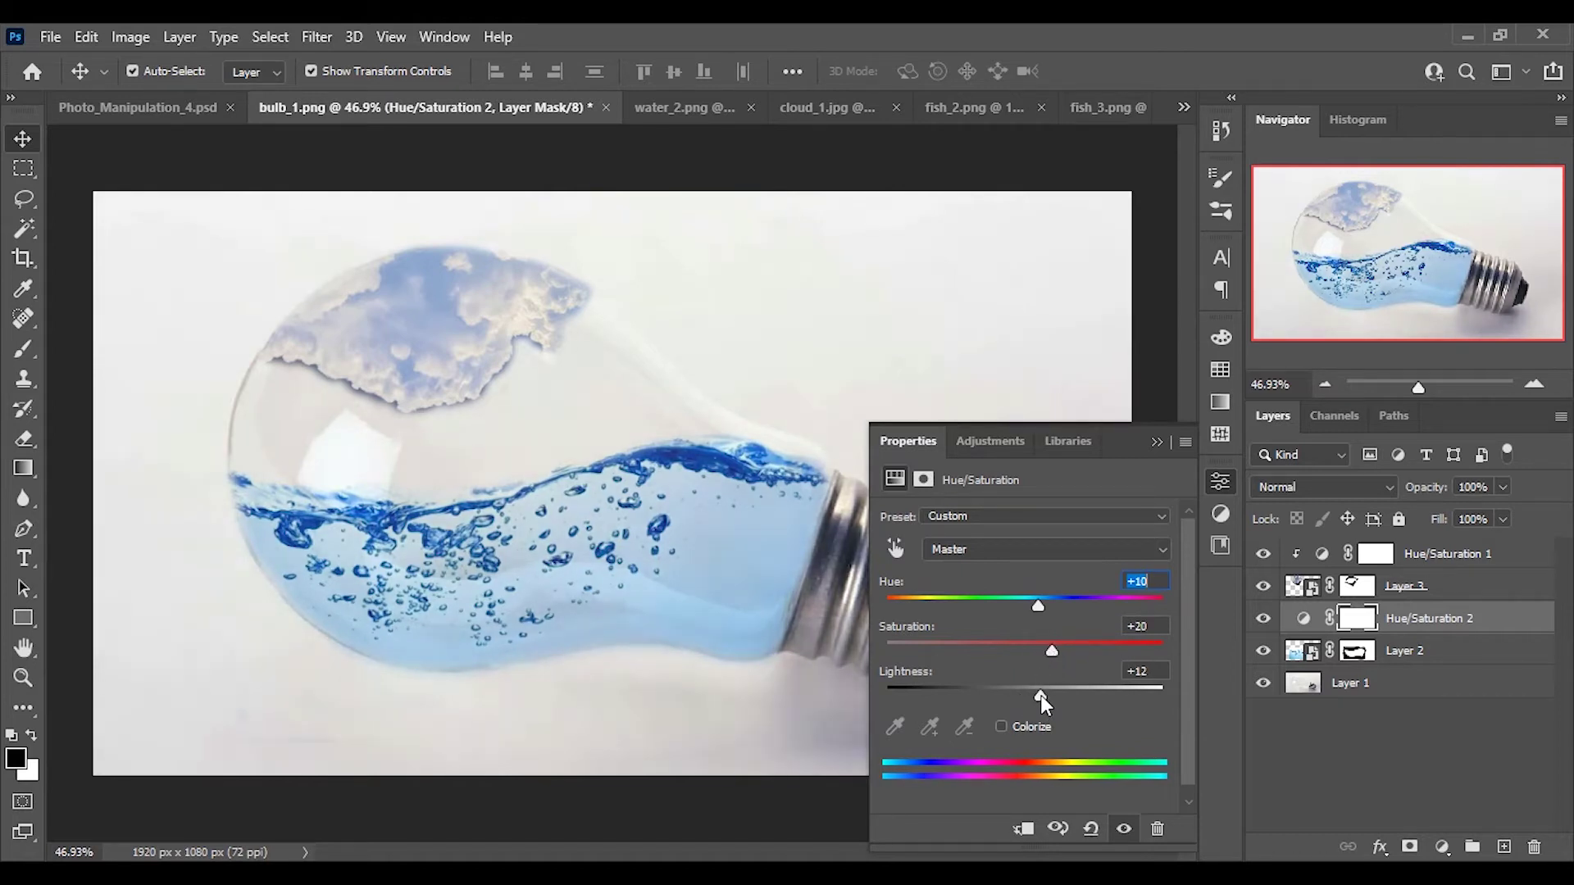
{"action": "left_click", "coordinate": [1025, 829]}
{"action": "mouse_move", "coordinate": [1038, 695]}
{"action": "left_mouse_down"}
{"action": "mouse_move", "coordinate": [1056, 695]}
{"action": "mouse_move", "coordinate": [1046, 703]}
{"action": "left_mouse_up"}
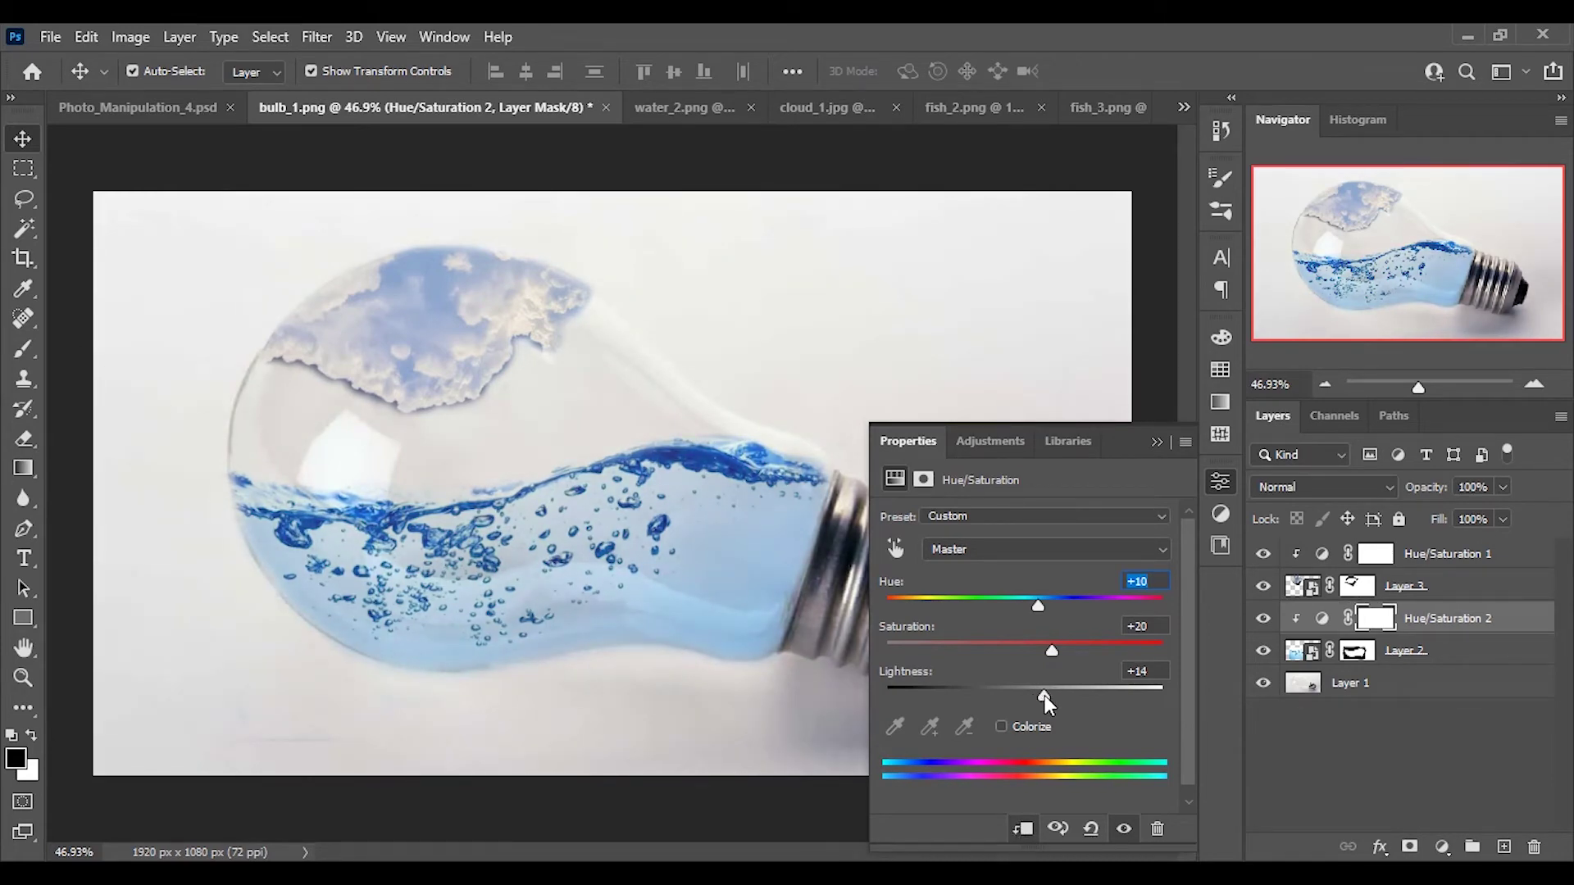
{"action": "left_click", "coordinate": [1156, 441]}
{"action": "left_click", "coordinate": [943, 107]}
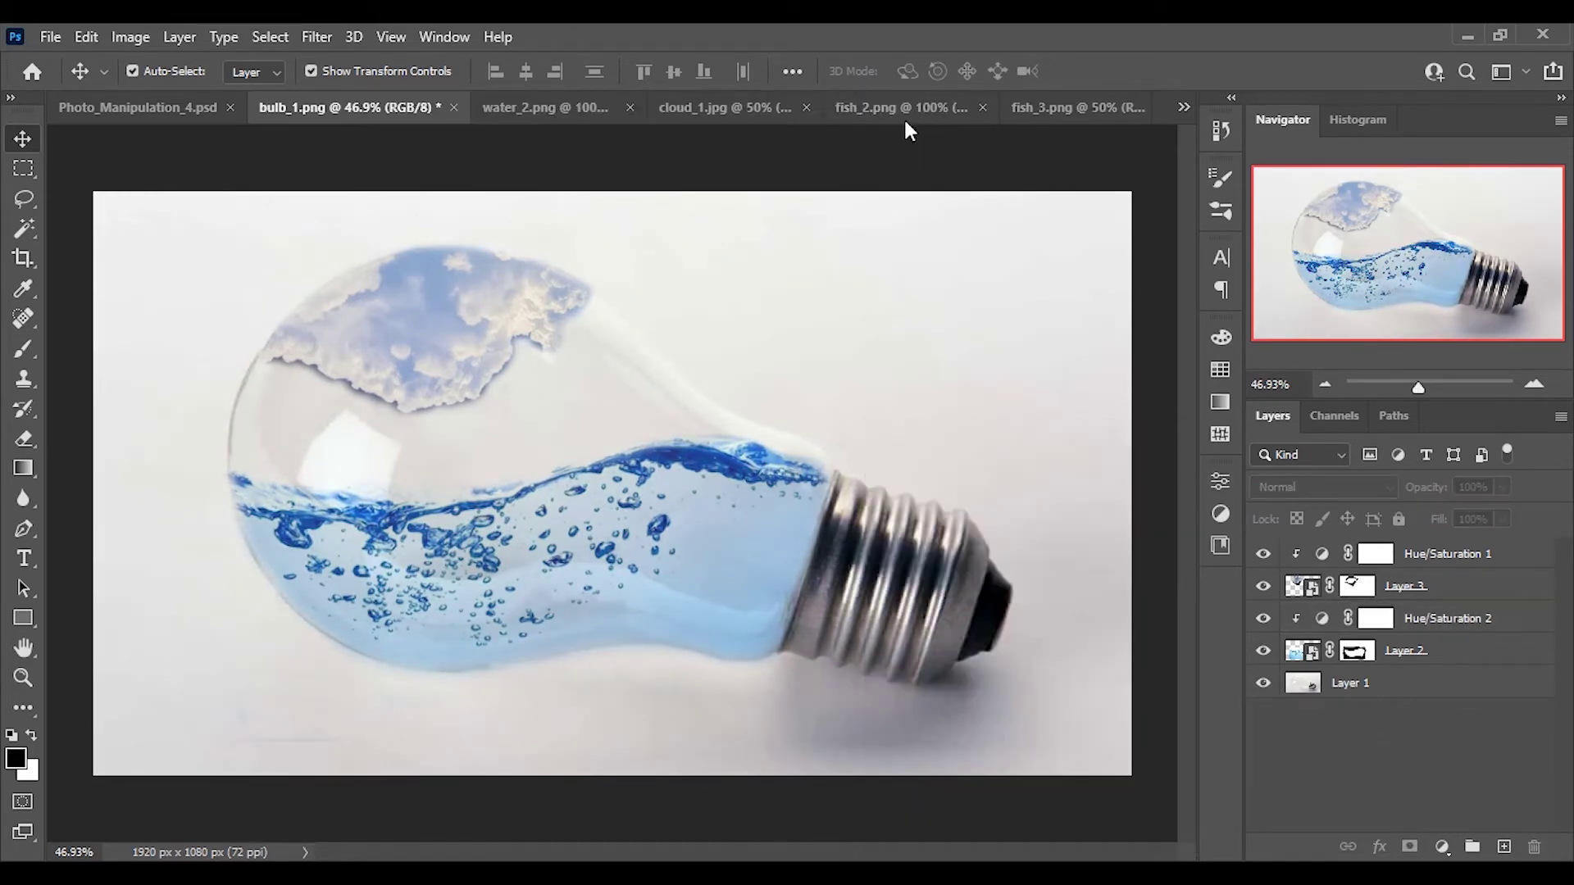
Step: Convert the fish_2 goldfish to a Smart Object, shrink it, and drag it into the bulb image
{"action": "right_click", "coordinate": [1419, 583]}
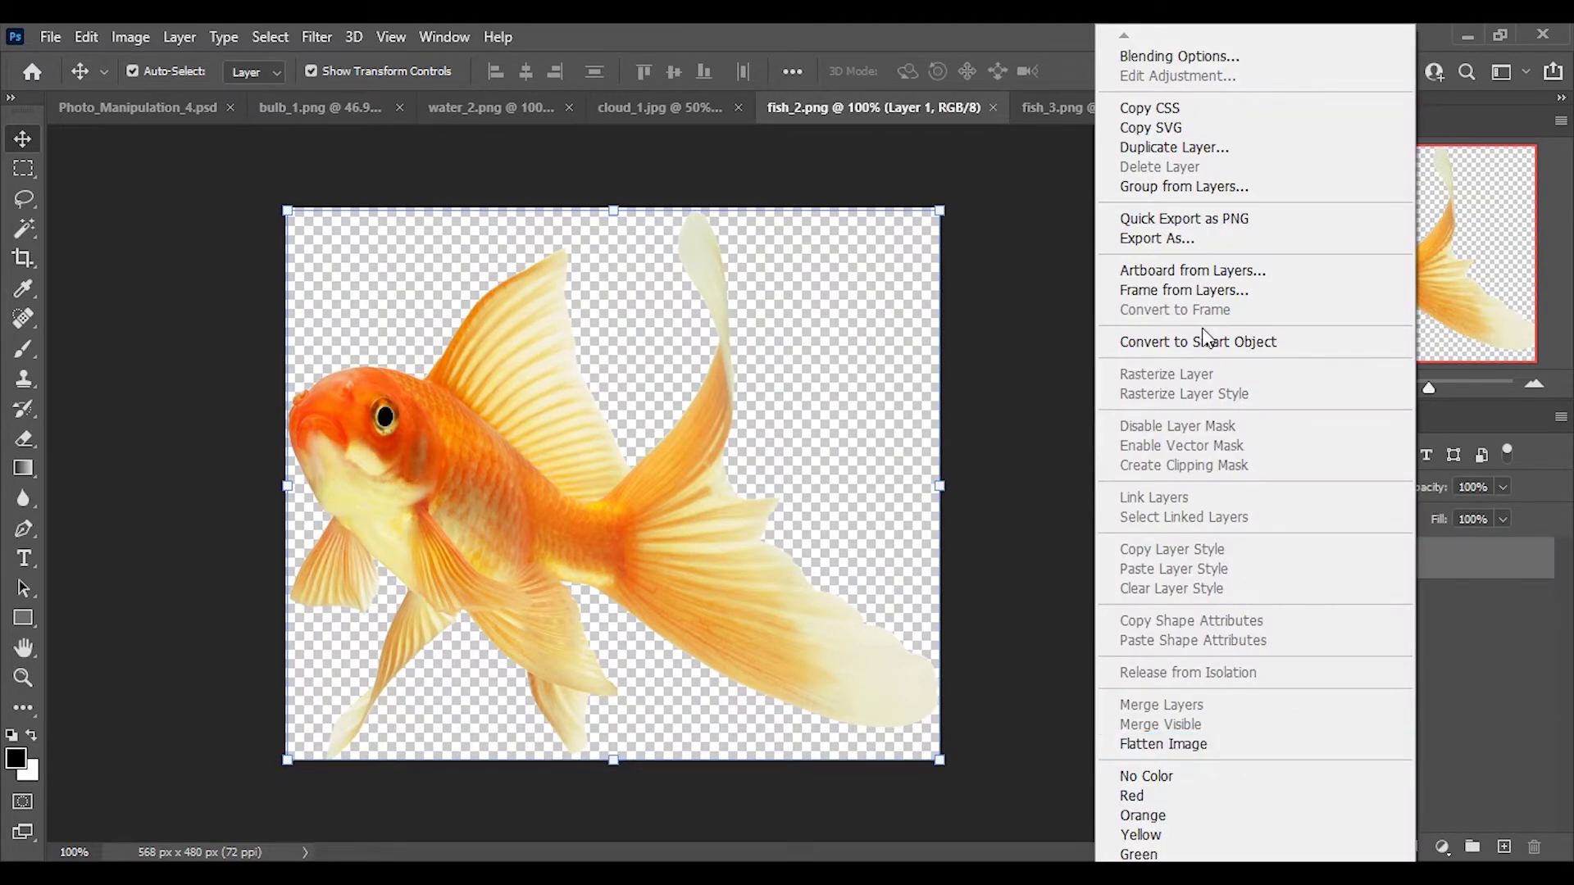
{"action": "left_click", "coordinate": [1205, 341]}
{"action": "left_click_drag", "start_coordinate": [939, 210], "coordinate": [491, 587]}
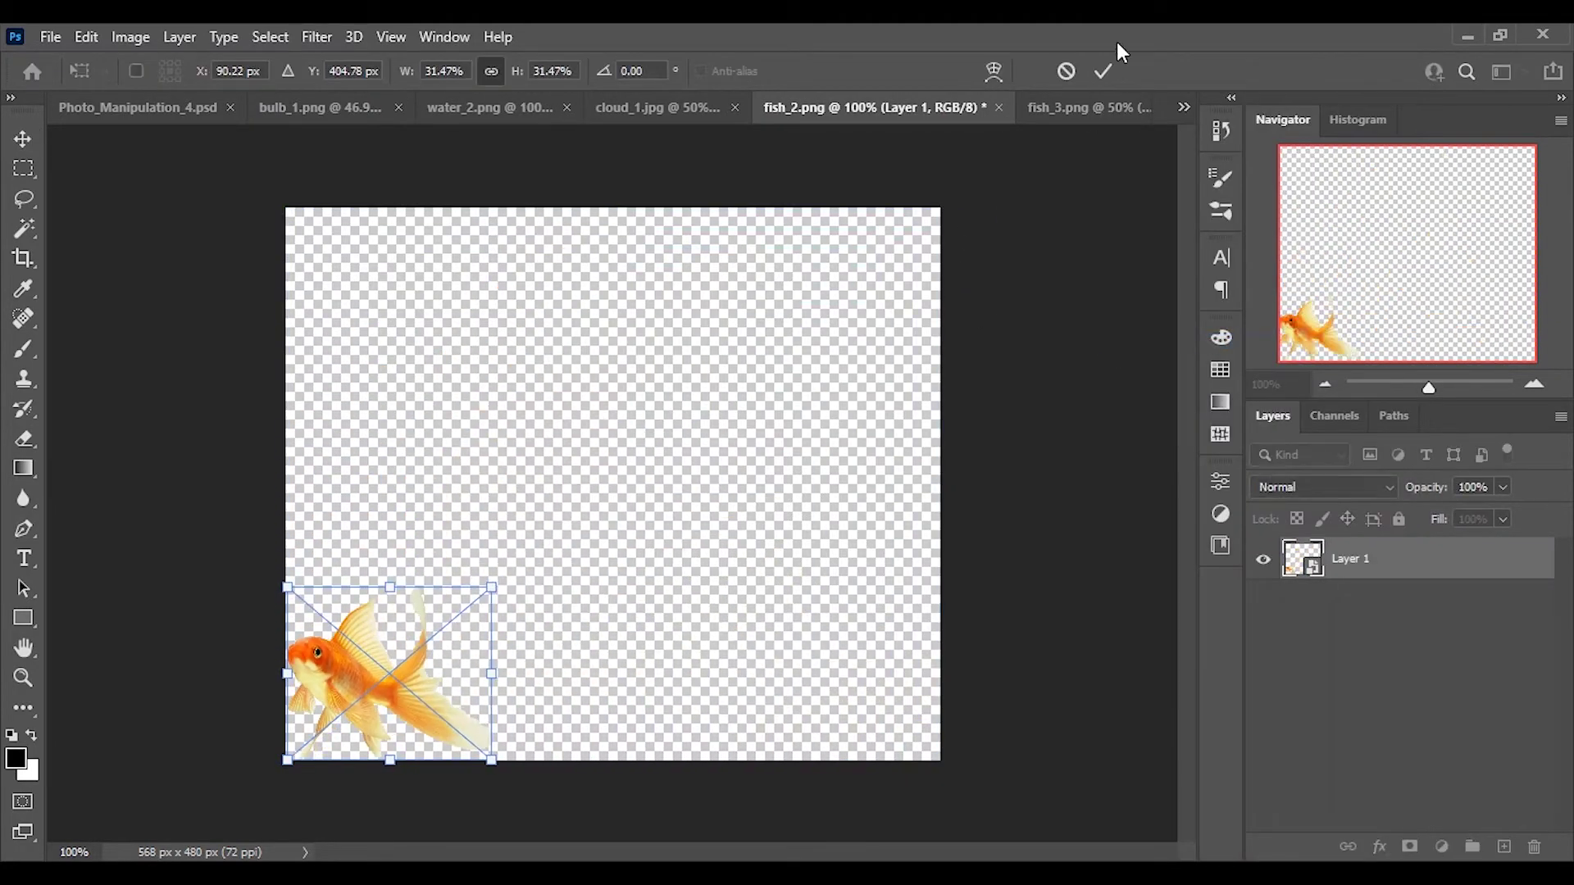
{"action": "left_click", "coordinate": [1103, 71]}
{"action": "mouse_move", "coordinate": [352, 608]}
{"action": "left_mouse_down"}
{"action": "mouse_move", "coordinate": [651, 538]}
{"action": "mouse_move", "coordinate": [730, 538]}
{"action": "mouse_move", "coordinate": [787, 461]}
{"action": "left_mouse_up"}
Step: Scale the goldfish to about 39% and settle it in the water near the metal base
{"action": "key", "text": "ctrl+t"}
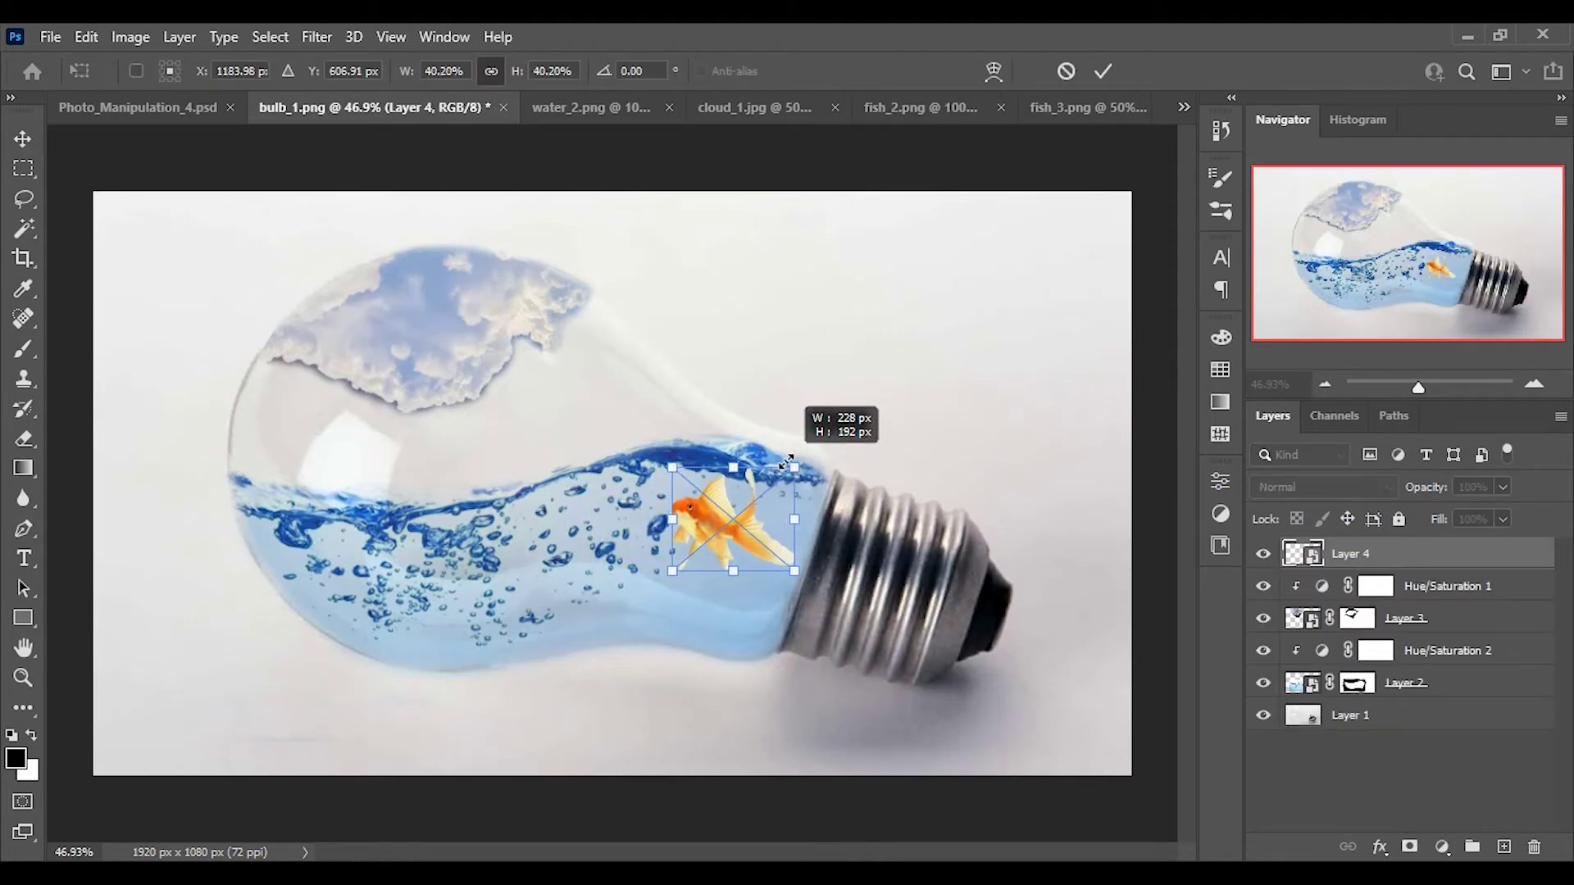
{"action": "left_click_drag", "start_coordinate": [734, 541], "coordinate": [734, 555]}
{"action": "left_click_drag", "start_coordinate": [791, 483], "coordinate": [786, 486]}
{"action": "left_click_drag", "start_coordinate": [791, 586], "coordinate": [779, 621]}
{"action": "left_click", "coordinate": [1104, 71]}
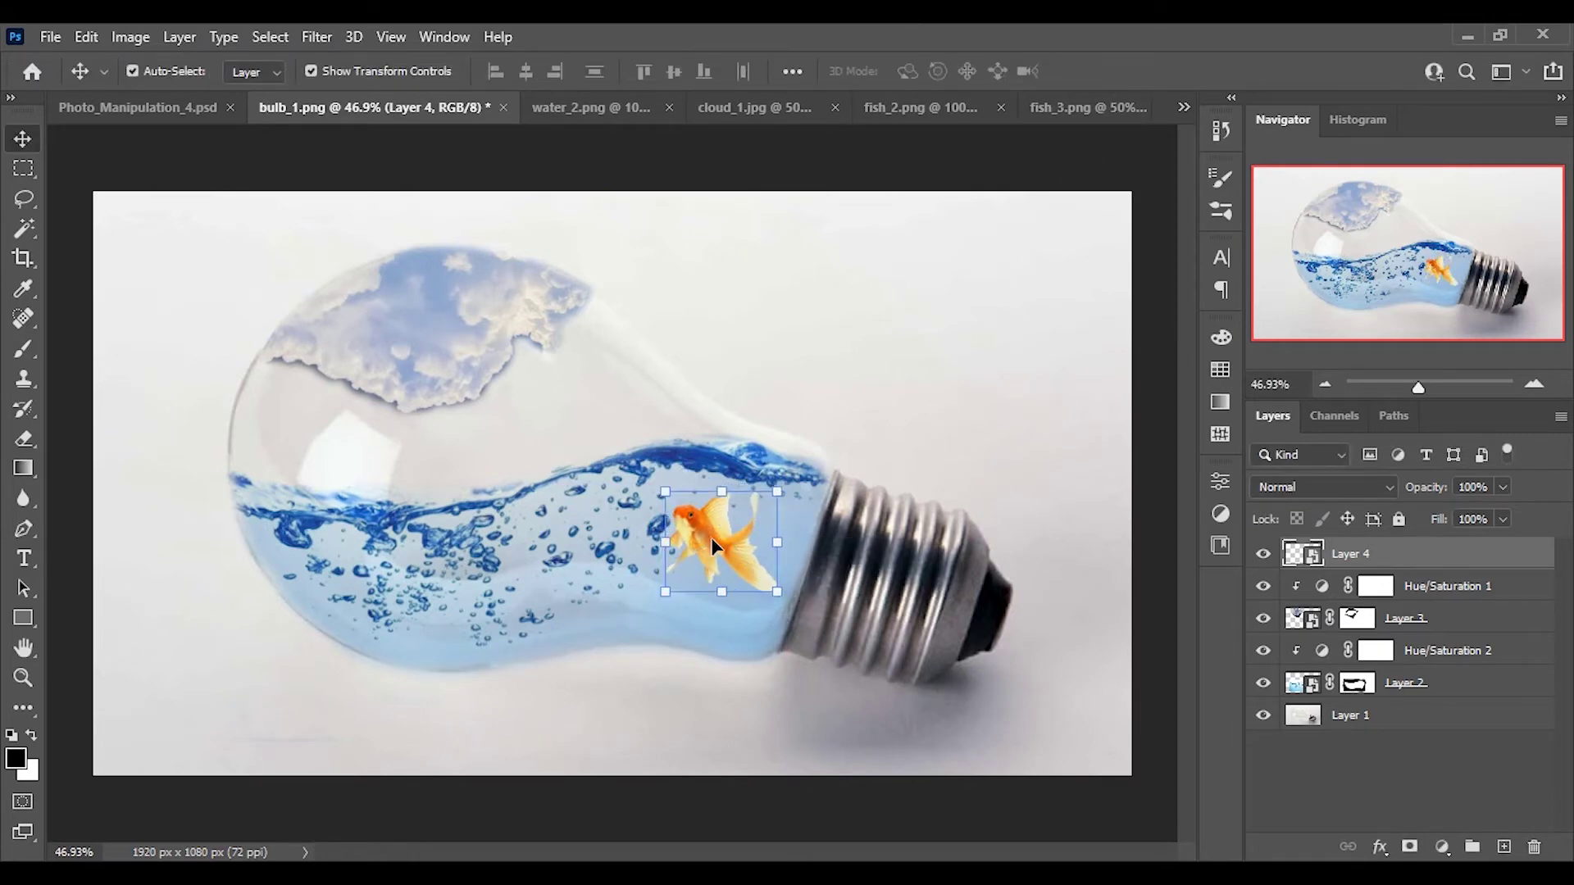
{"action": "left_click_drag", "start_coordinate": [710, 536], "coordinate": [697, 537]}
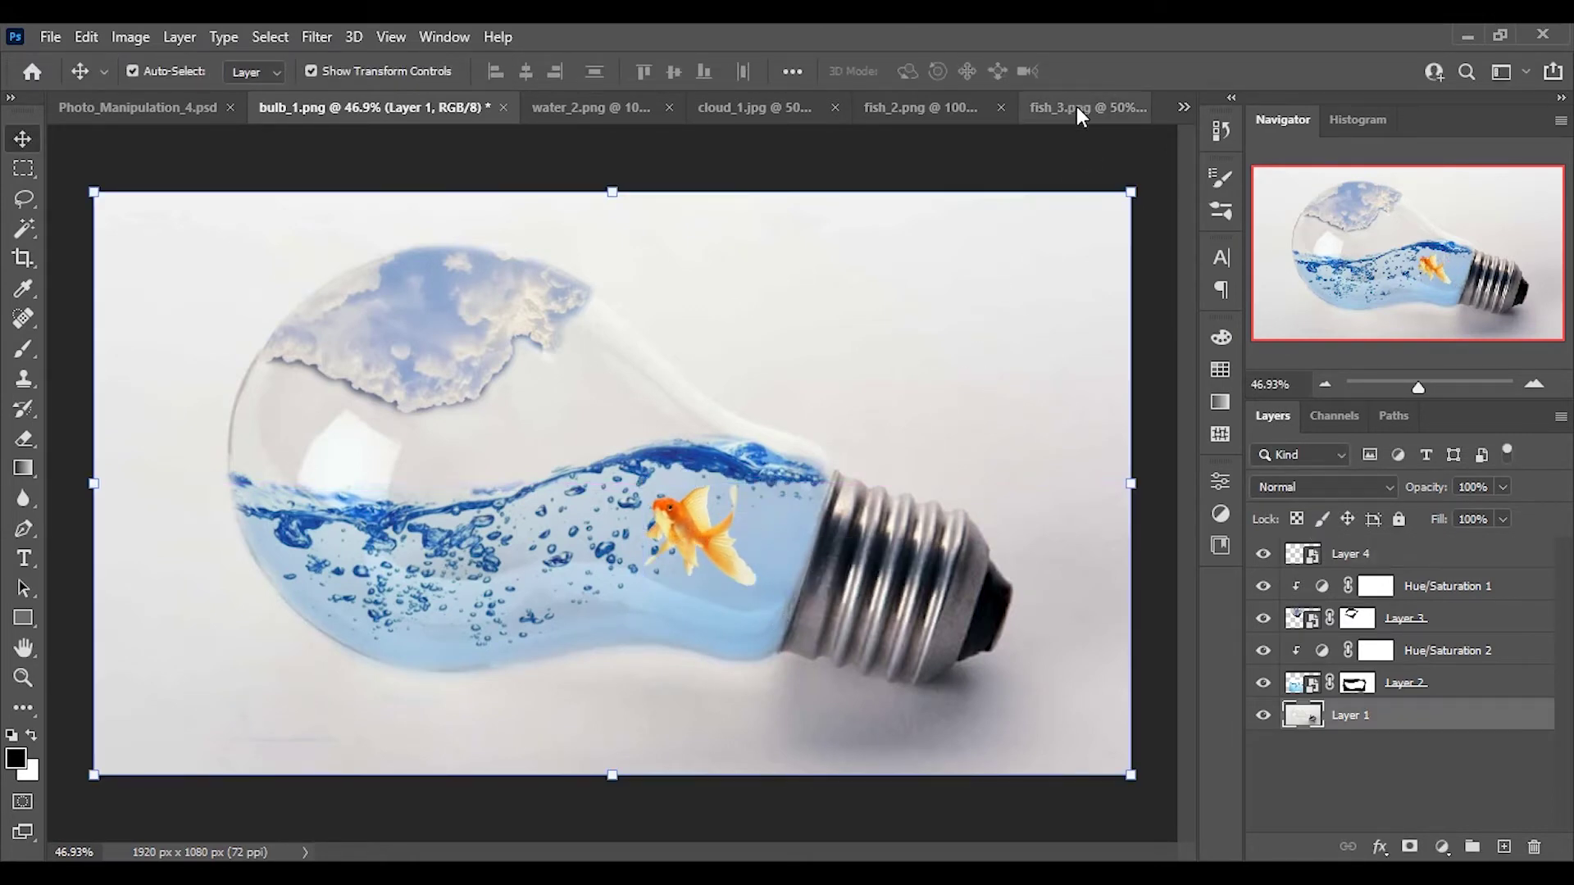
Step: Convert the fish_3.png goldfish to a Smart Object and shrink it
{"action": "left_click", "coordinate": [1076, 107]}
{"action": "right_click", "coordinate": [1405, 578]}
{"action": "left_click", "coordinate": [1195, 341]}
{"action": "key", "text": "ctrl+t"}
{"action": "left_click_drag", "start_coordinate": [901, 196], "coordinate": [502, 582]}
{"action": "left_click", "coordinate": [1104, 71]}
Step: Bring the second goldfish into the bulb composite, placed in the left-side water
{"action": "mouse_move", "coordinate": [446, 631]}
{"action": "left_mouse_down"}
{"action": "mouse_move", "coordinate": [469, 450]}
{"action": "mouse_move", "coordinate": [490, 451]}
{"action": "left_mouse_up"}
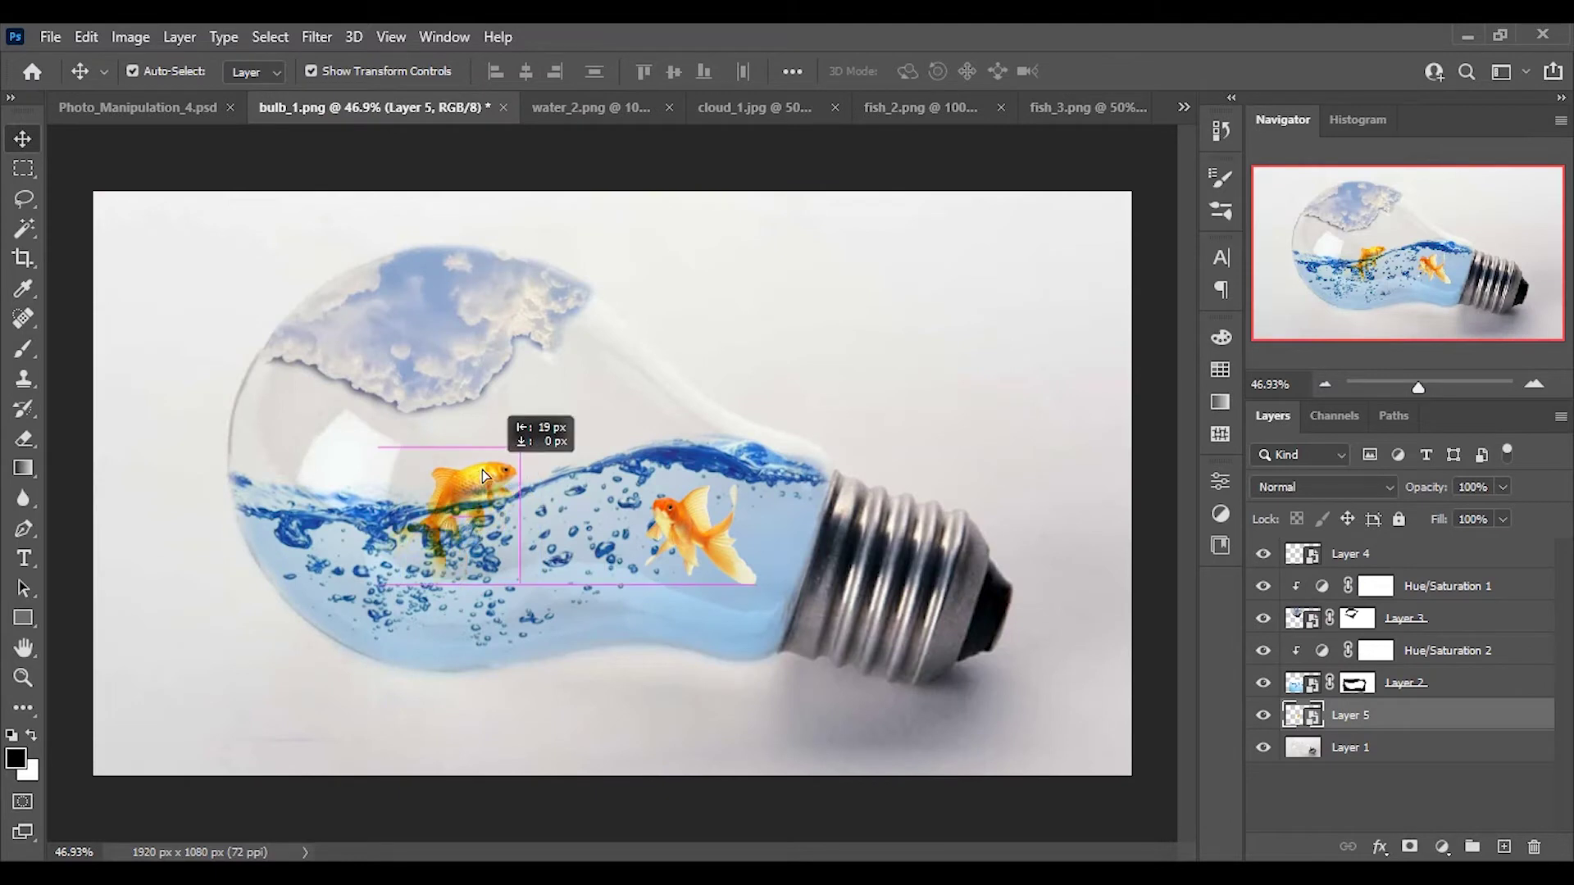
{"action": "mouse_move", "coordinate": [489, 451]}
{"action": "left_mouse_down"}
{"action": "mouse_move", "coordinate": [442, 465]}
{"action": "mouse_move", "coordinate": [458, 487]}
{"action": "left_mouse_up"}
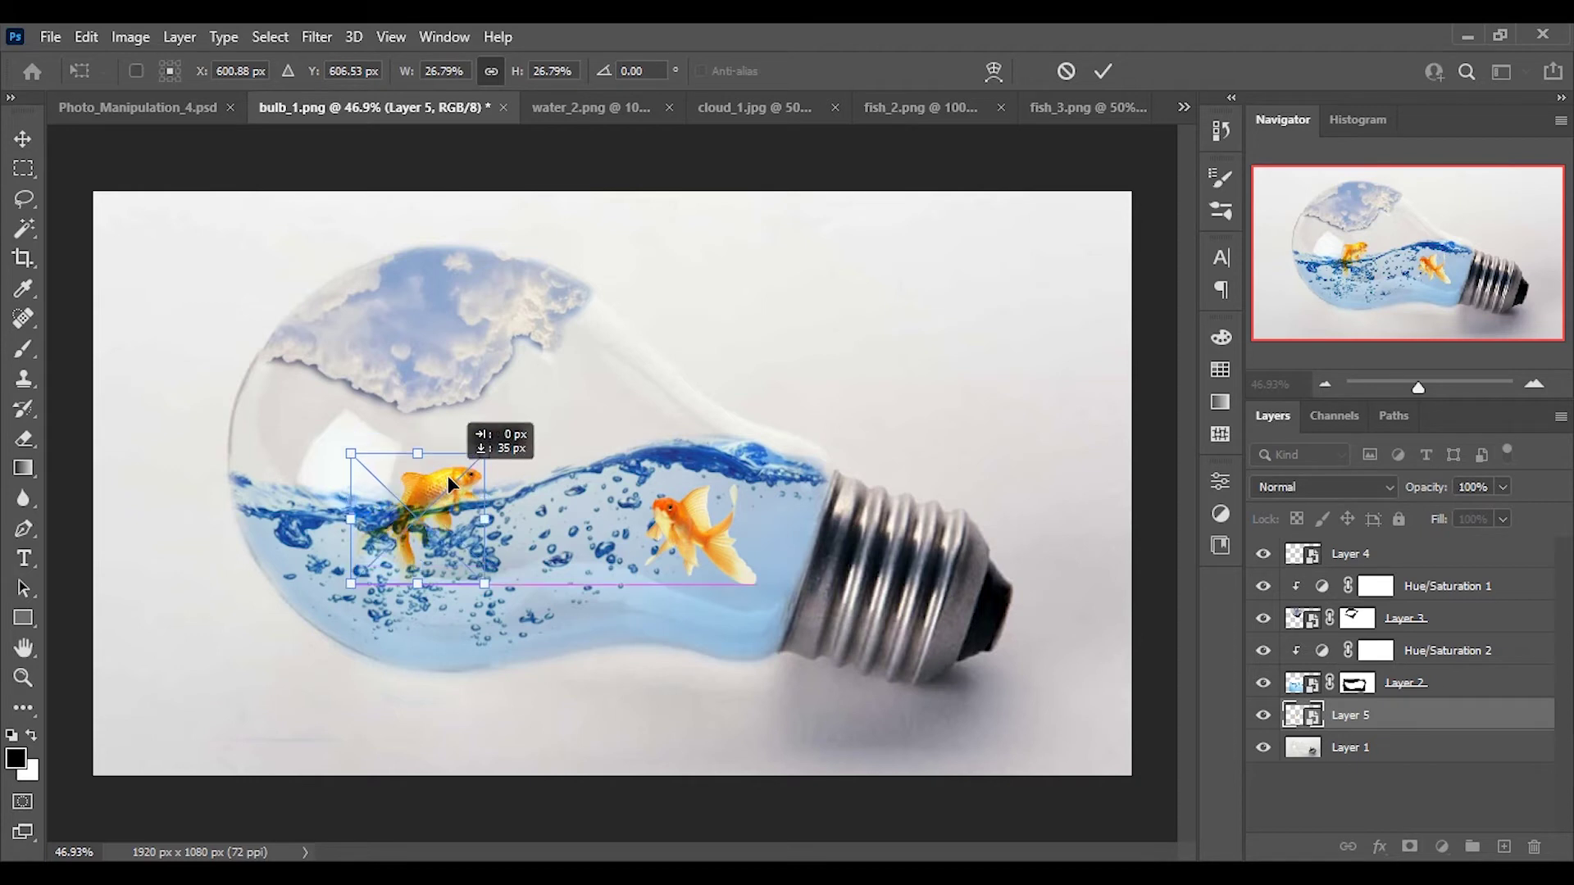
{"action": "left_click", "coordinate": [1104, 72]}
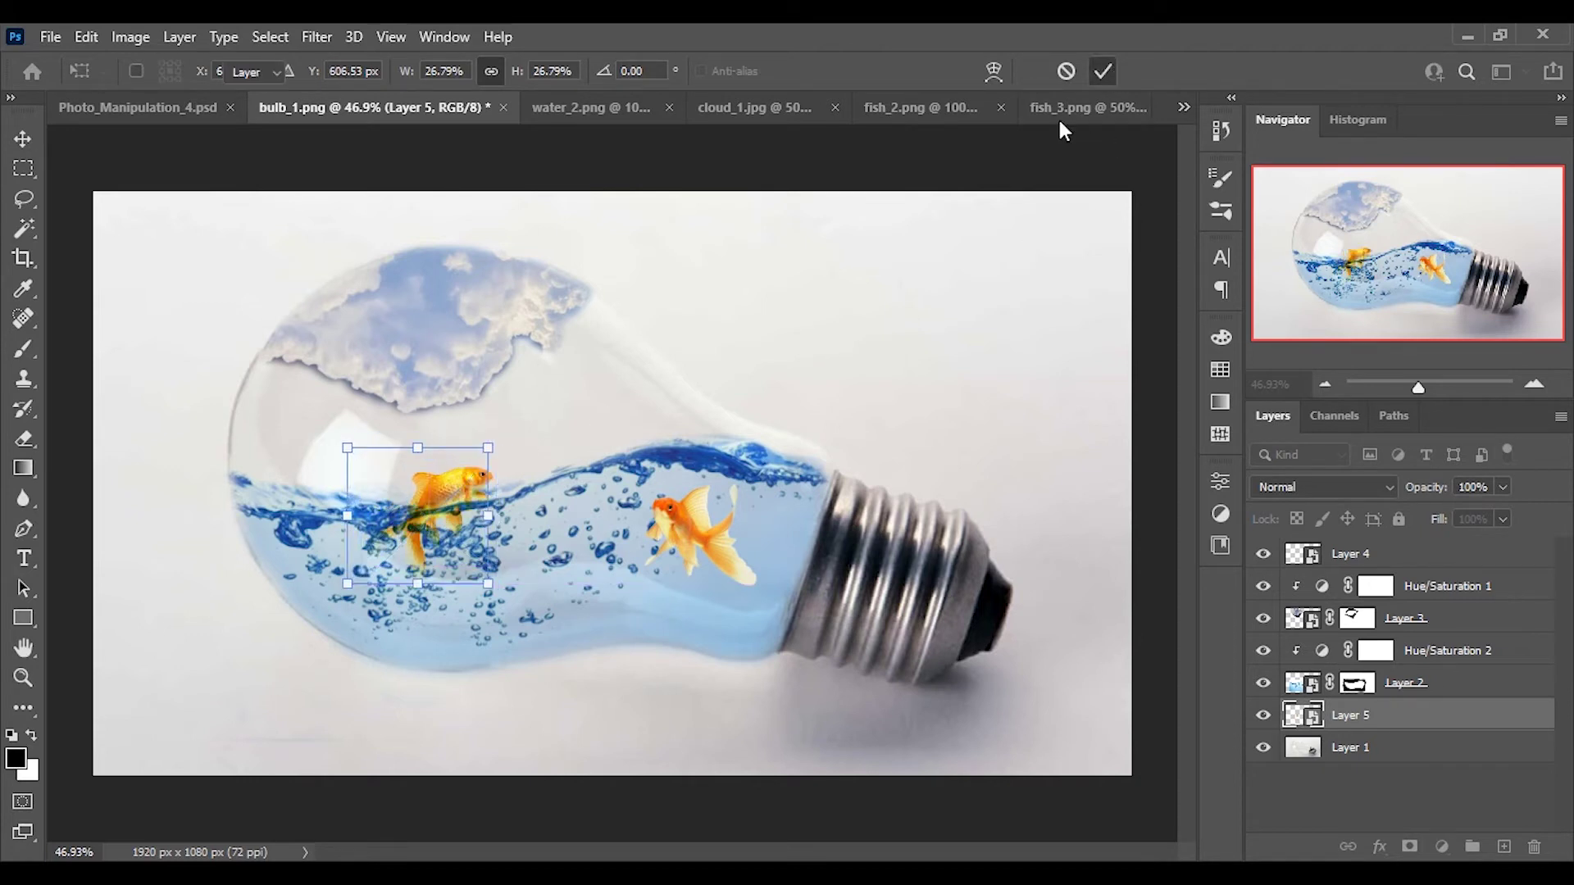
{"action": "left_click", "coordinate": [604, 491]}
Step: Tilt the second goldfish about 16 degrees and compare it by toggling its visibility
{"action": "left_click", "coordinate": [449, 481]}
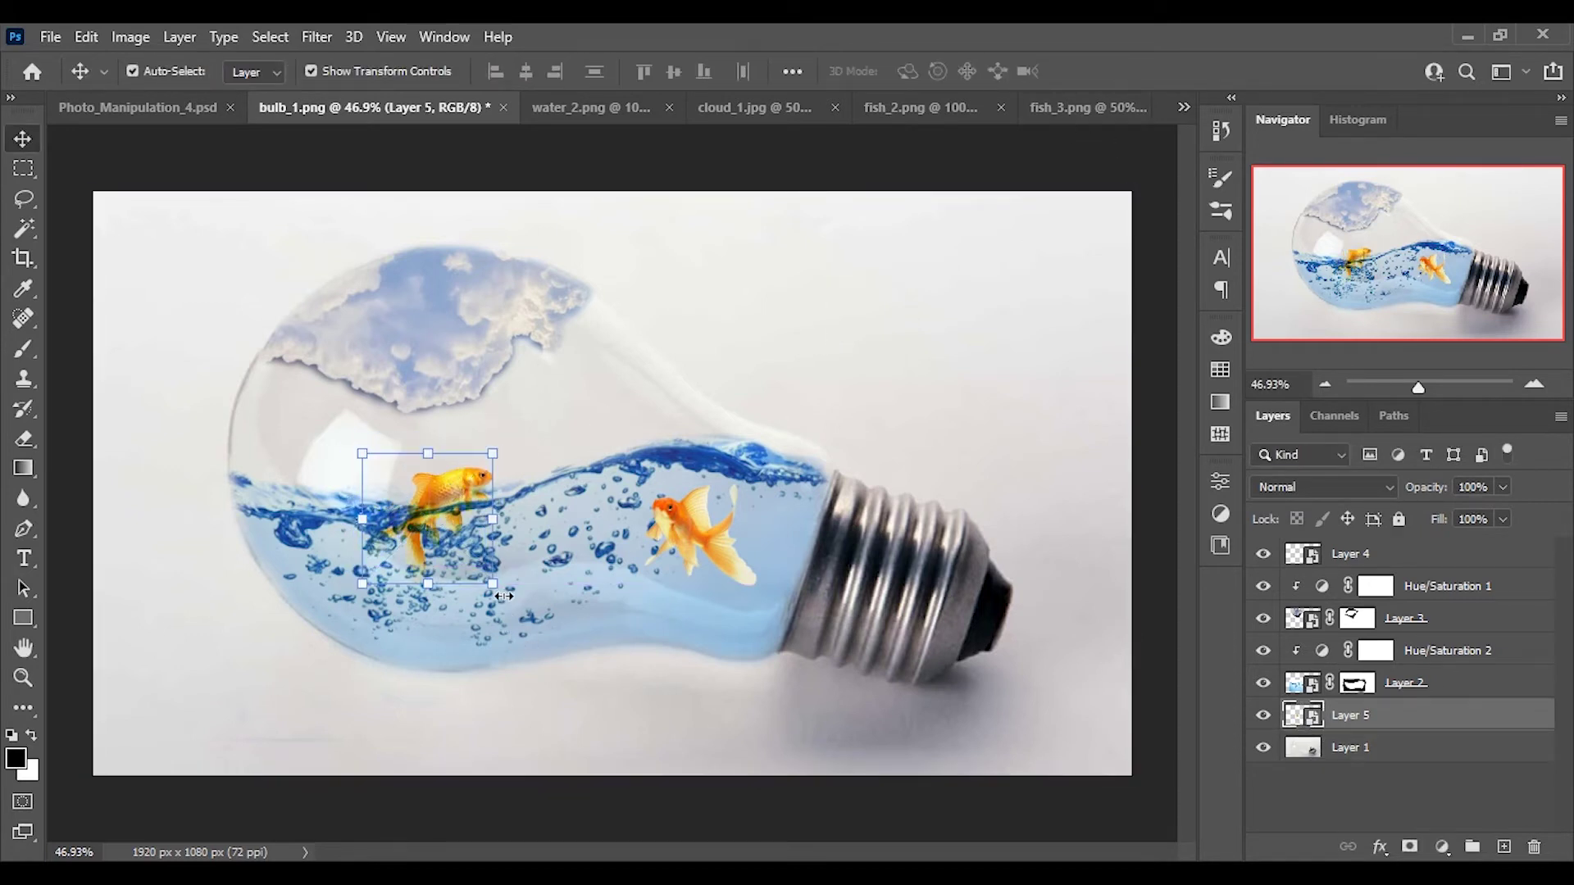
{"action": "left_click_drag", "start_coordinate": [503, 603], "coordinate": [510, 574]}
{"action": "left_click", "coordinate": [1103, 71]}
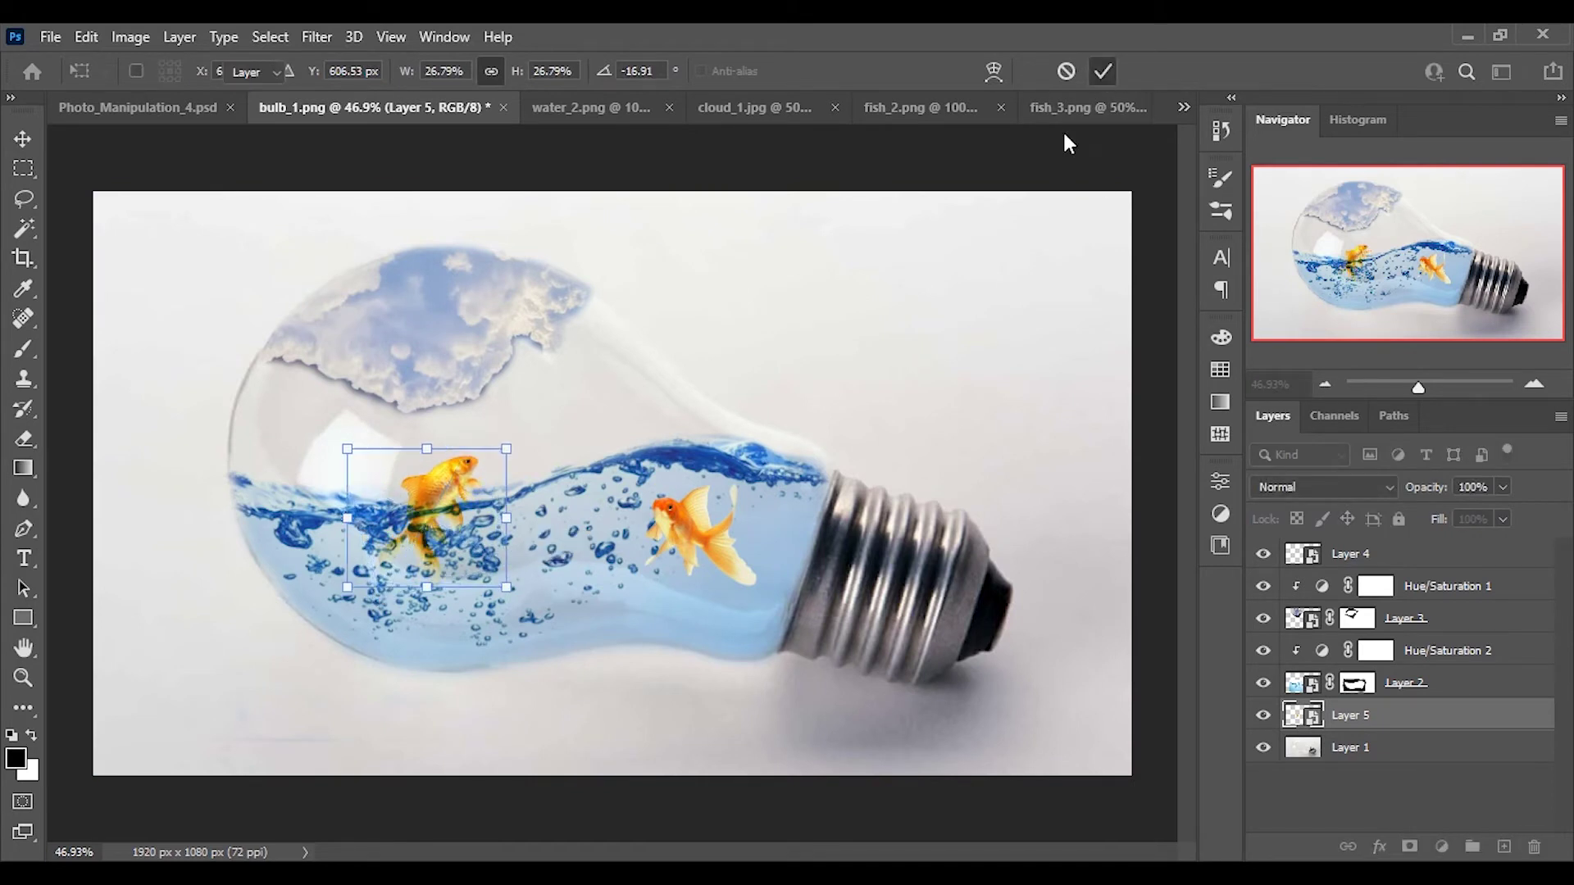
{"action": "left_click", "coordinate": [1263, 715]}
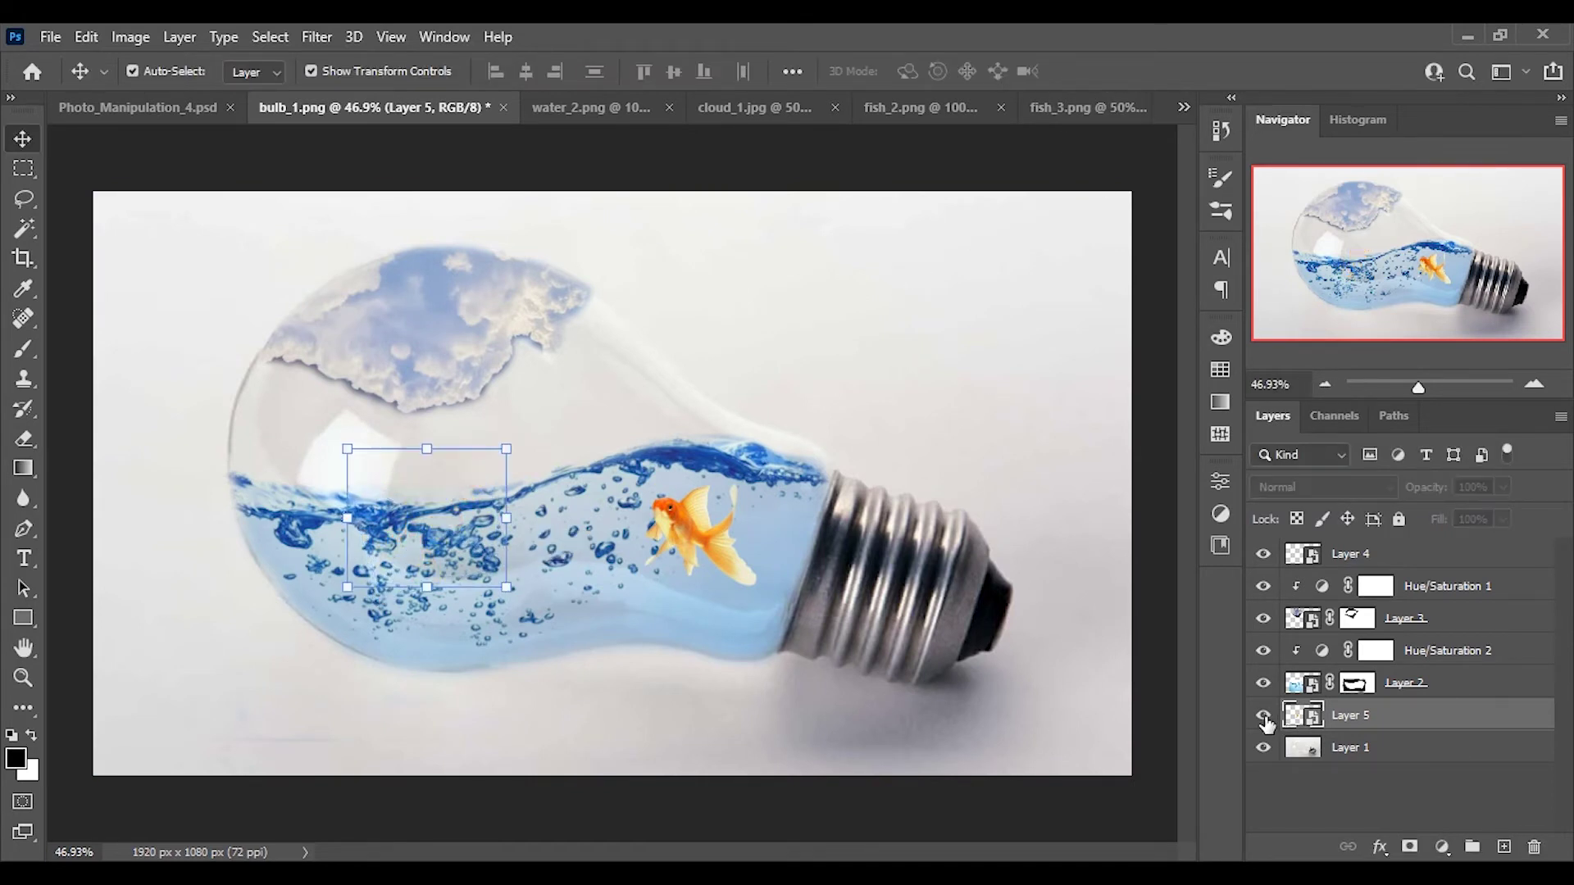
{"action": "left_click", "coordinate": [1263, 554]}
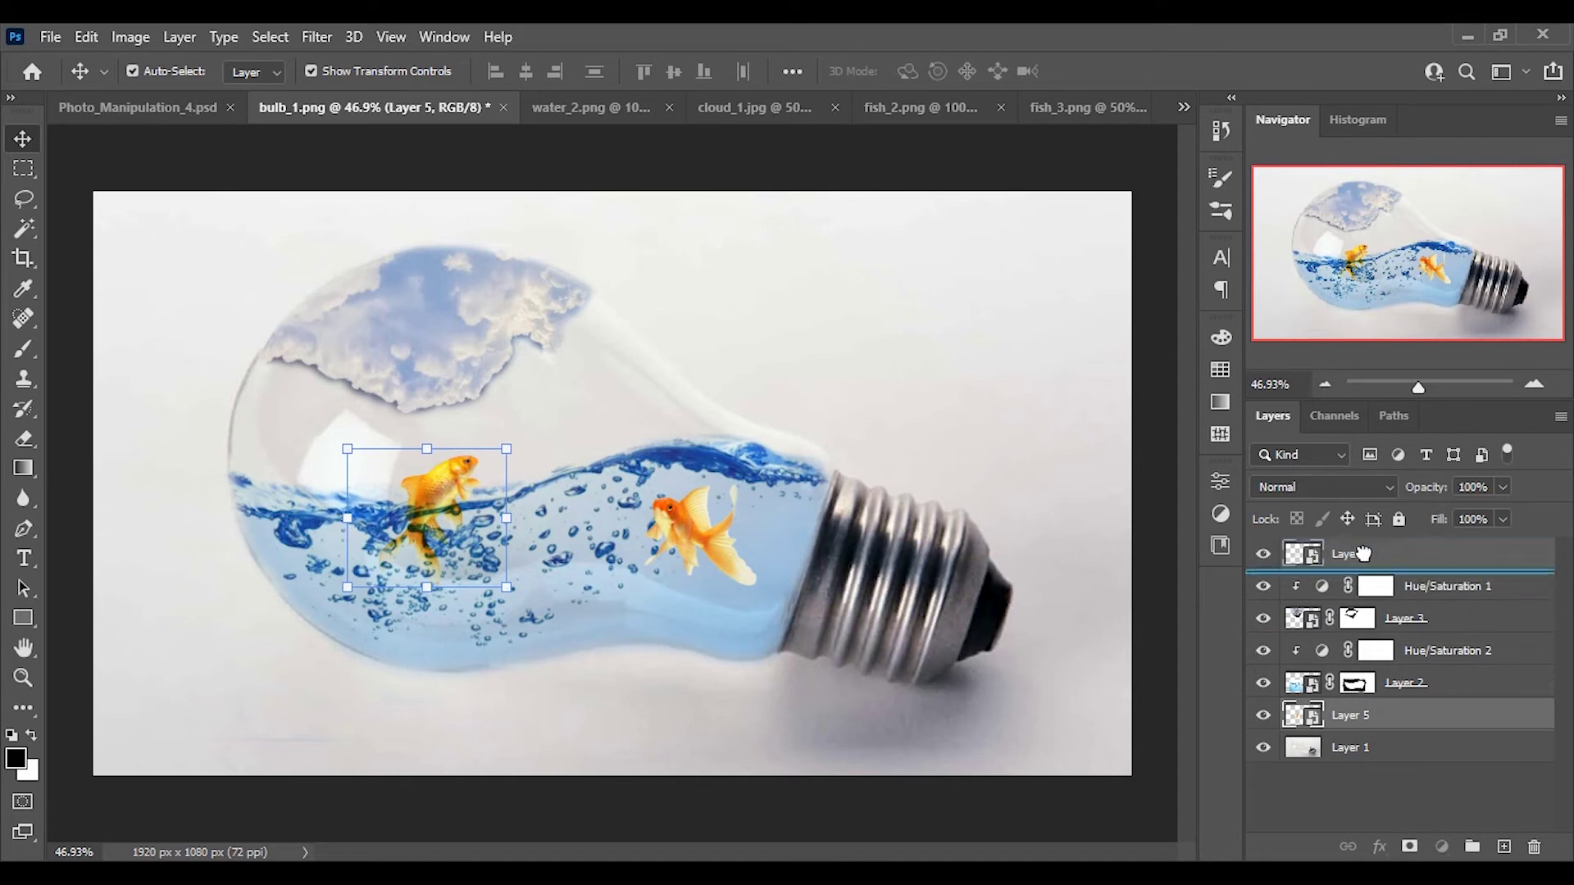
Step: Stack Layer 5 above Layer 4 and set both goldfish to Multiply at 86% opacity
{"action": "left_click_drag", "start_coordinate": [1352, 715], "coordinate": [1344, 578]}
{"action": "left_click", "coordinate": [1408, 588], "text": "shift"}
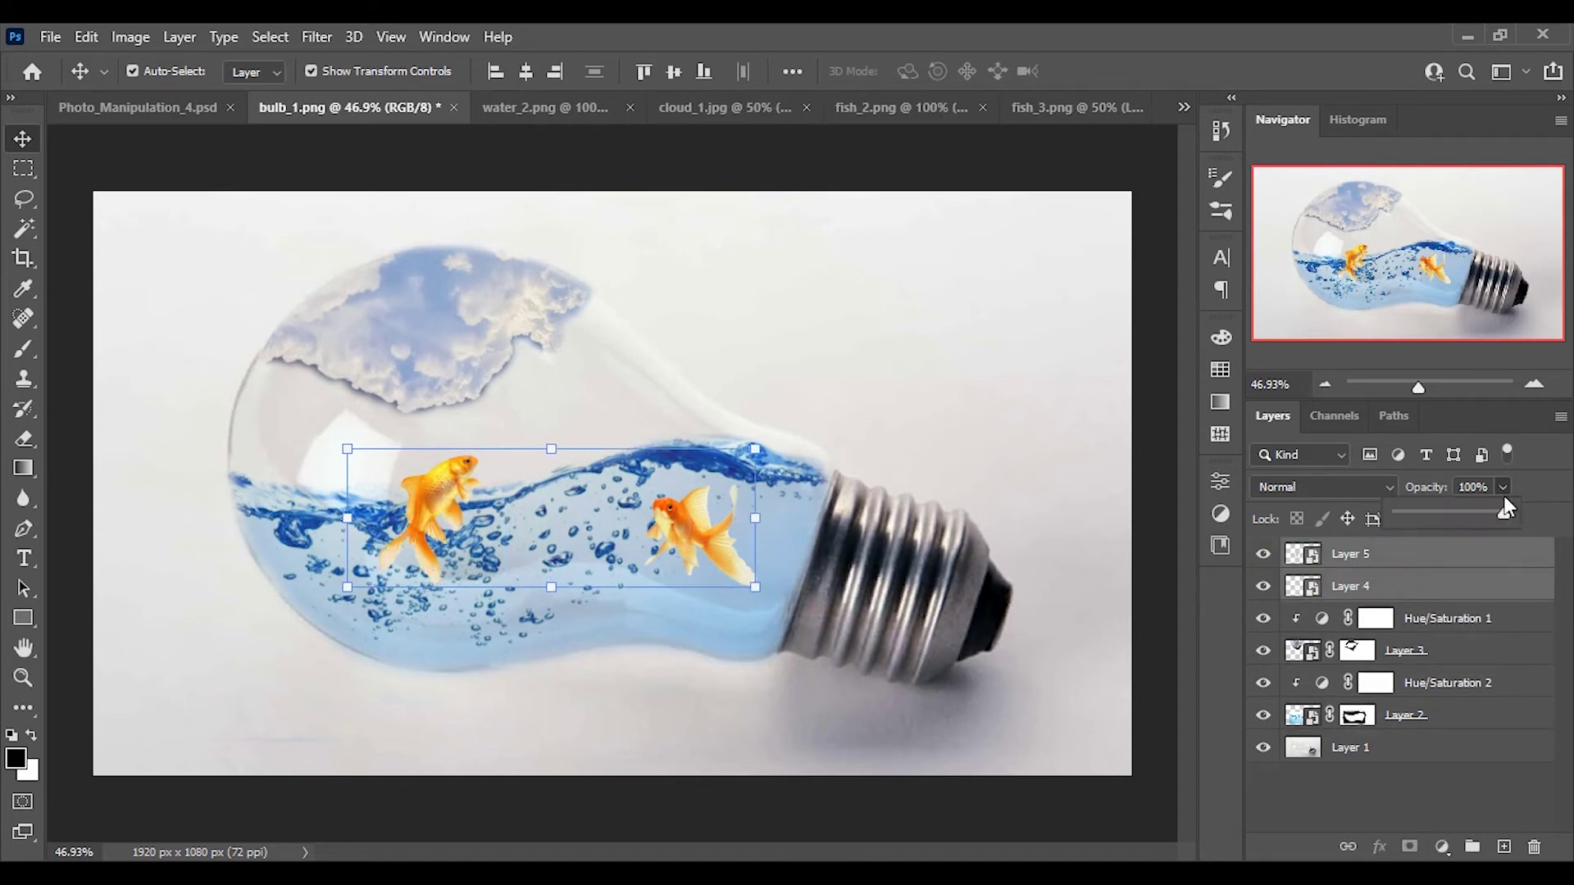
{"action": "left_click_drag", "start_coordinate": [1488, 513], "coordinate": [1489, 513]}
{"action": "left_click", "coordinate": [1361, 485]}
{"action": "left_click", "coordinate": [1311, 375]}
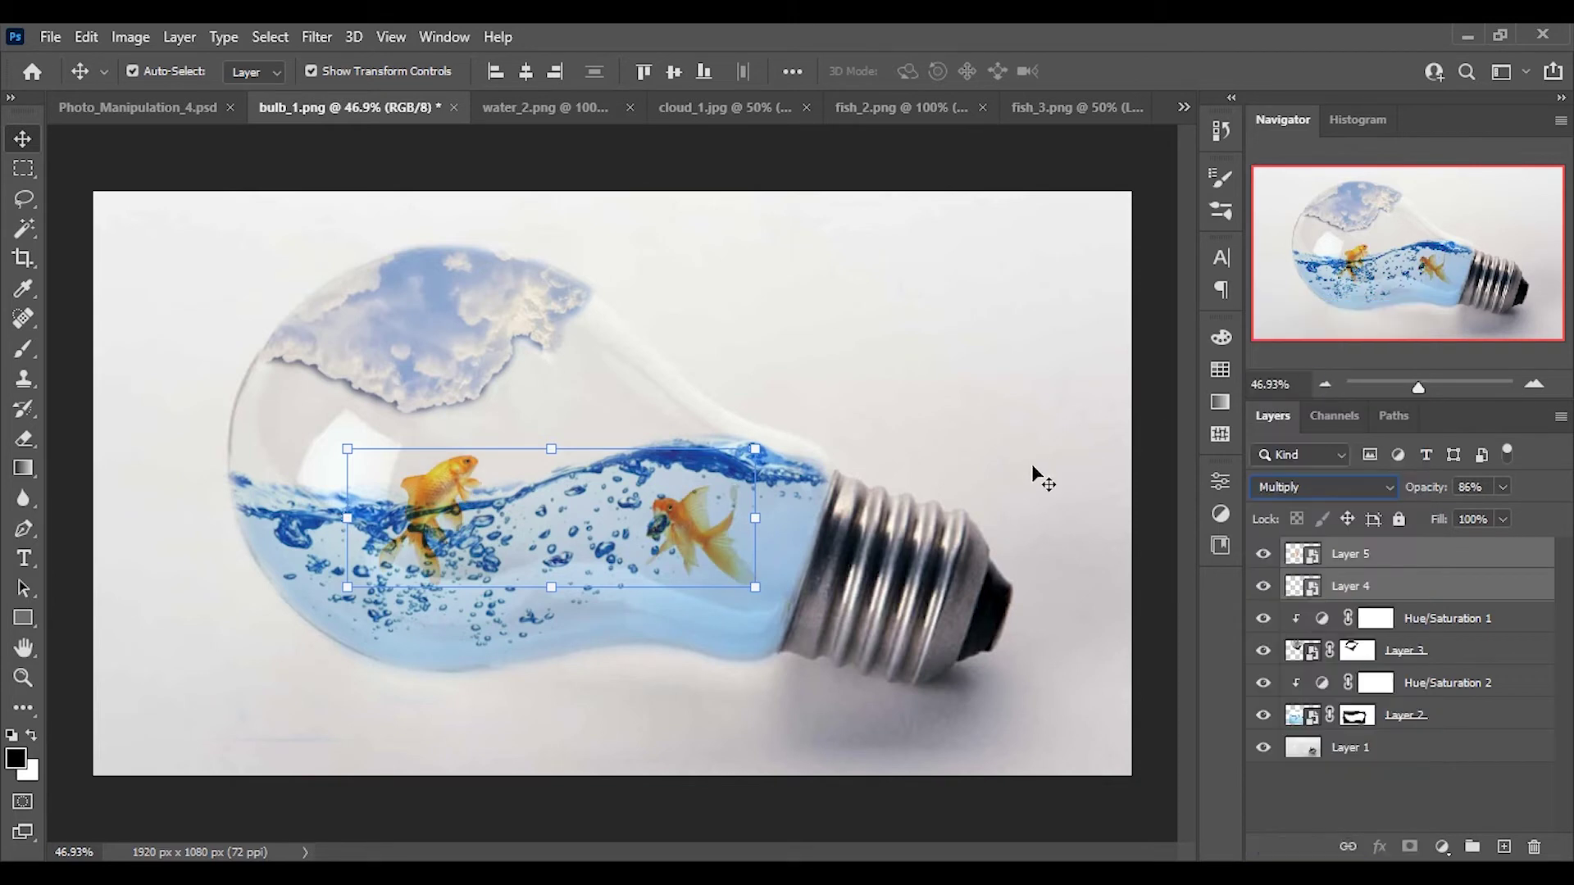
{"action": "left_click", "coordinate": [1031, 464]}
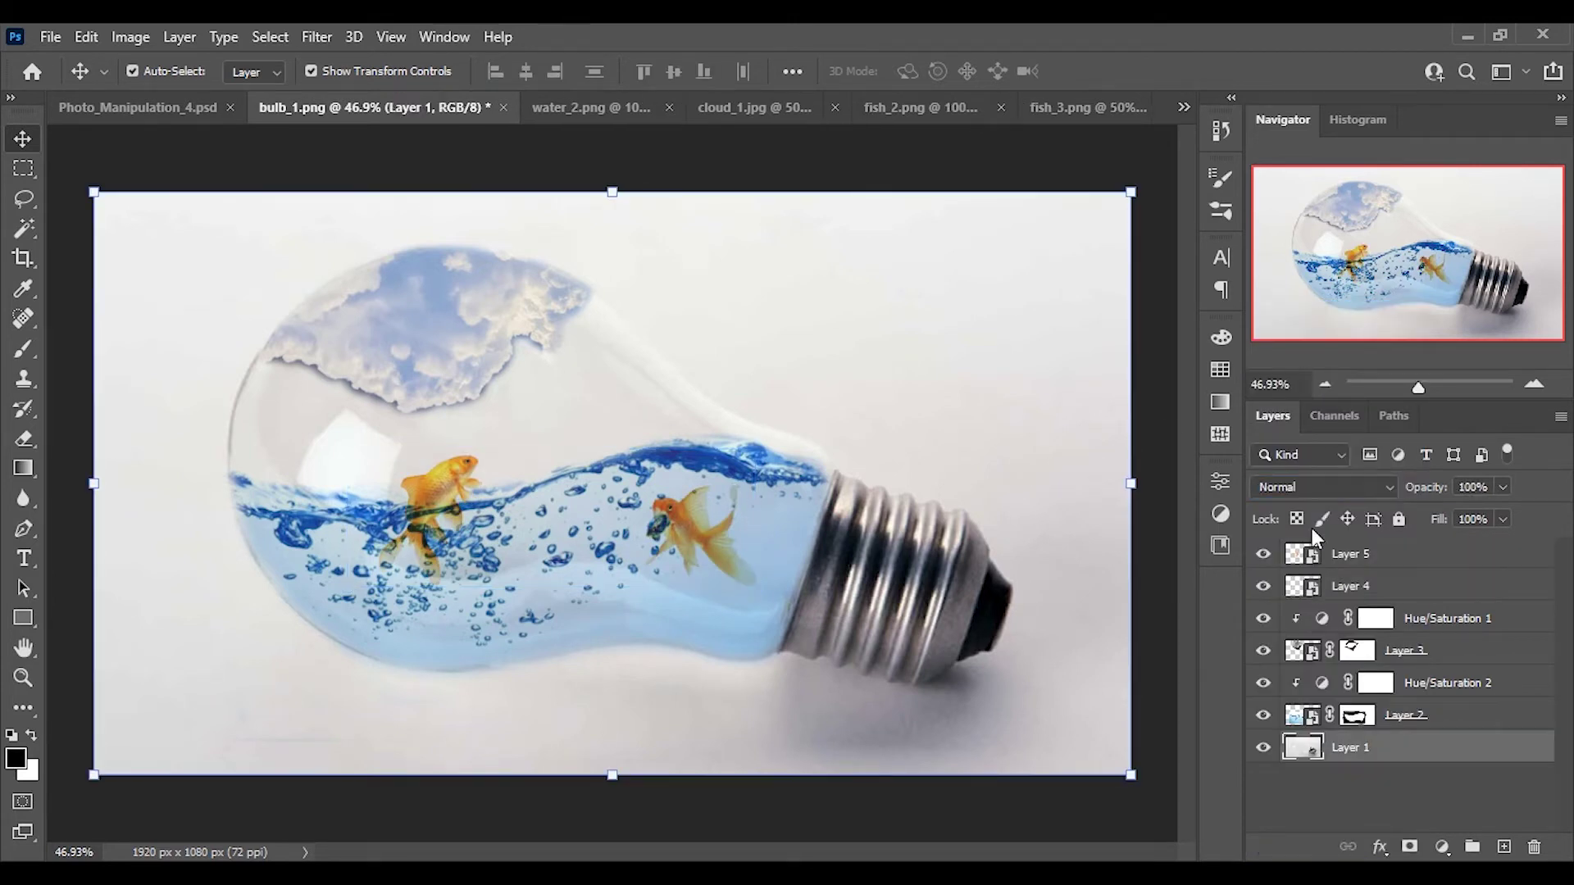
Step: Nudge the right-hand goldfish slightly up and to the right
{"action": "left_click", "coordinate": [1377, 584]}
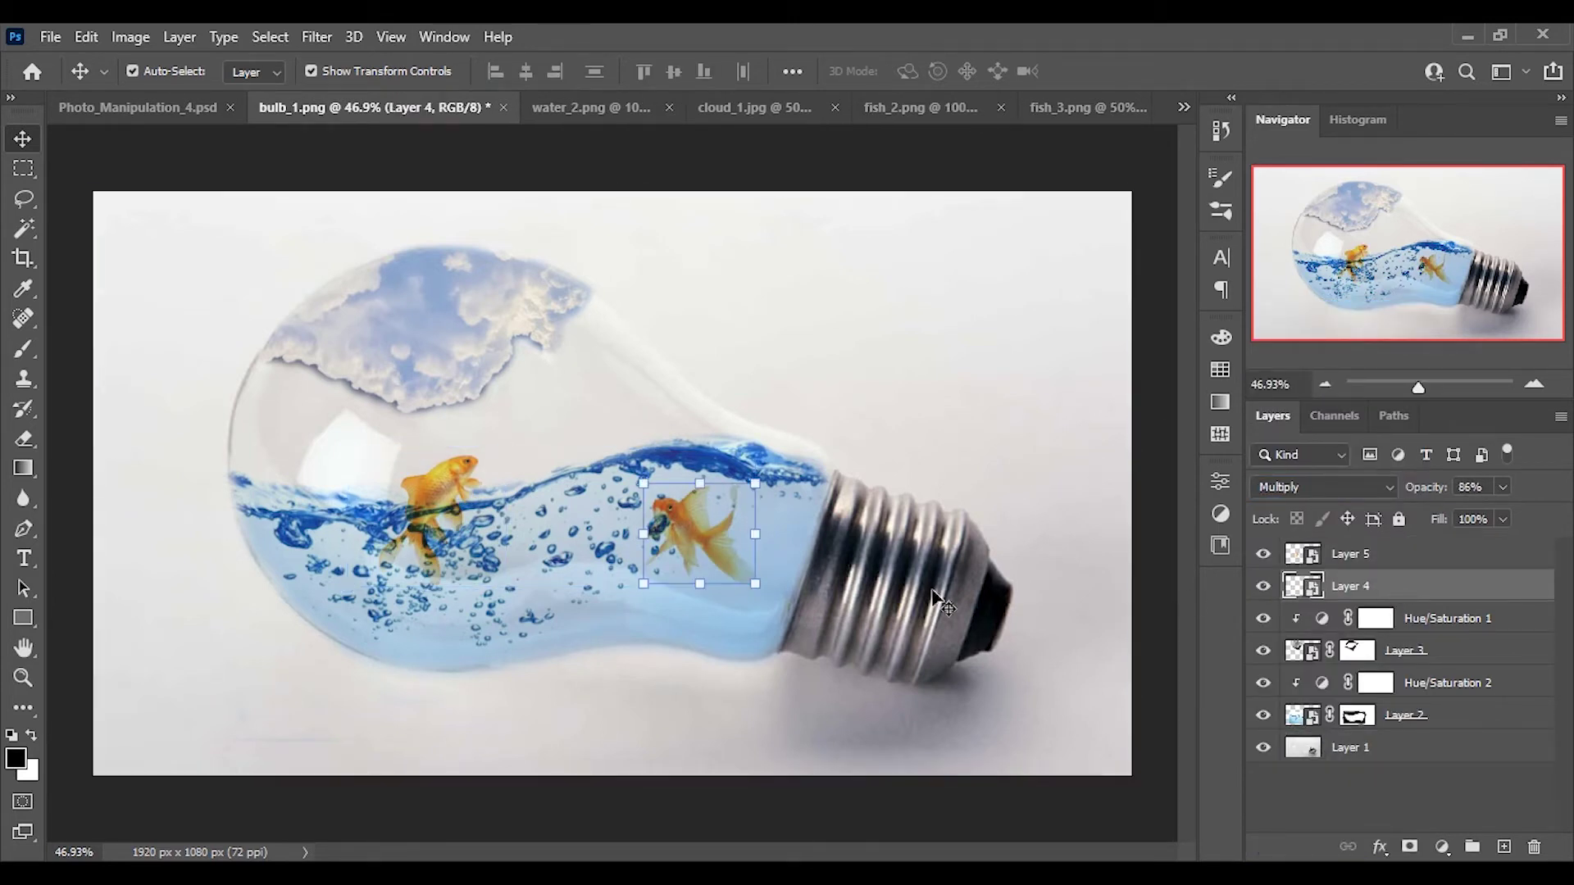
{"action": "mouse_move", "coordinate": [691, 534]}
{"action": "left_mouse_down"}
{"action": "mouse_move", "coordinate": [690, 522]}
{"action": "mouse_move", "coordinate": [718, 530]}
{"action": "left_mouse_up"}
{"action": "left_click", "coordinate": [907, 401]}
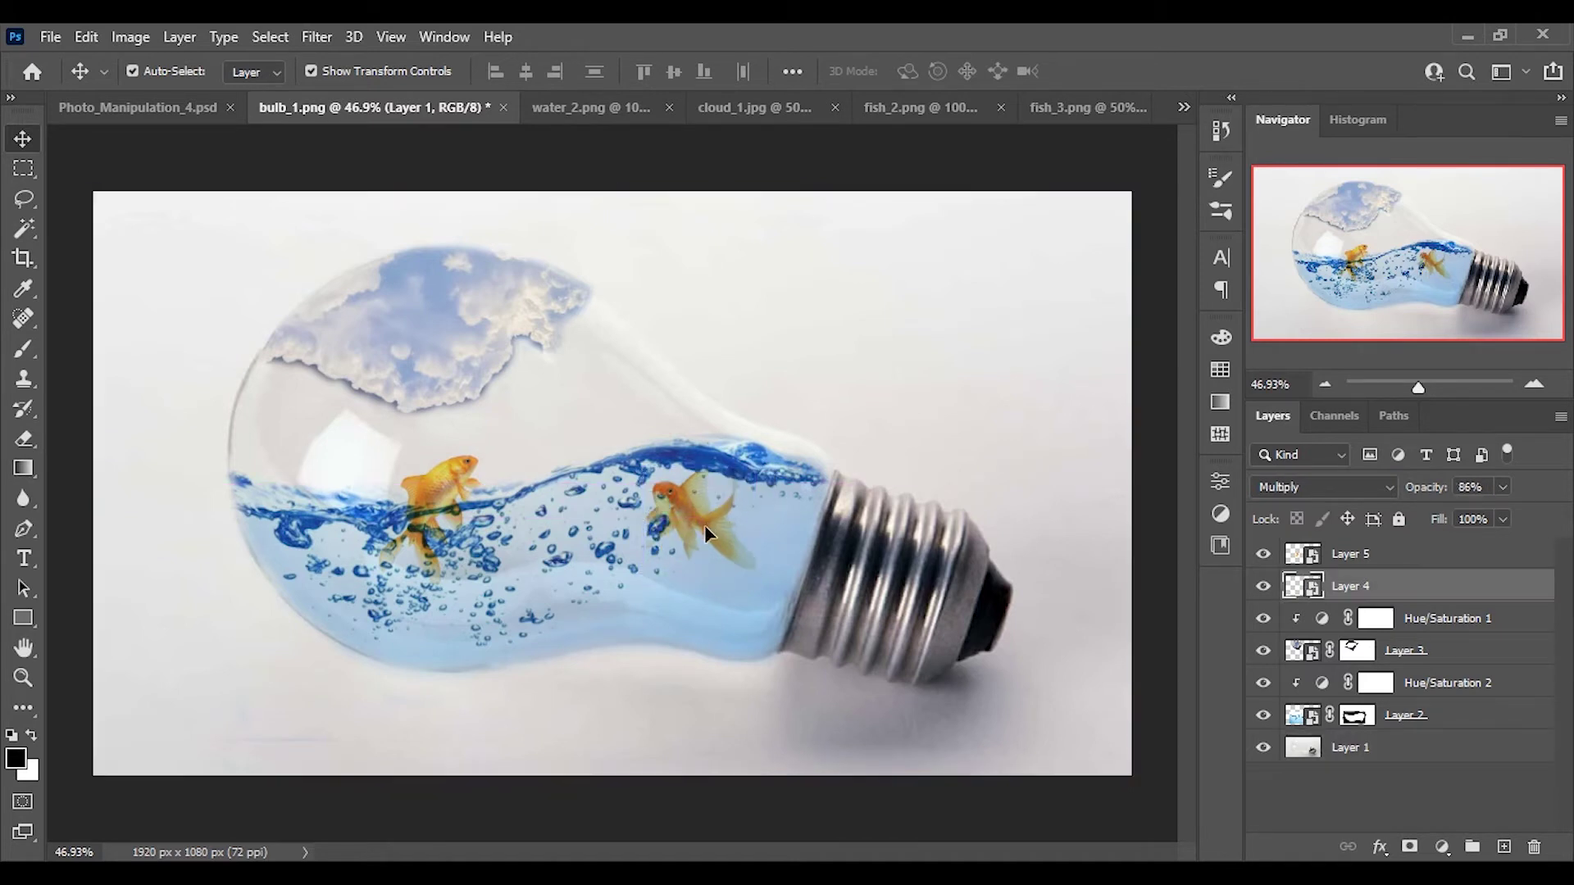
{"action": "left_click", "coordinate": [929, 451]}
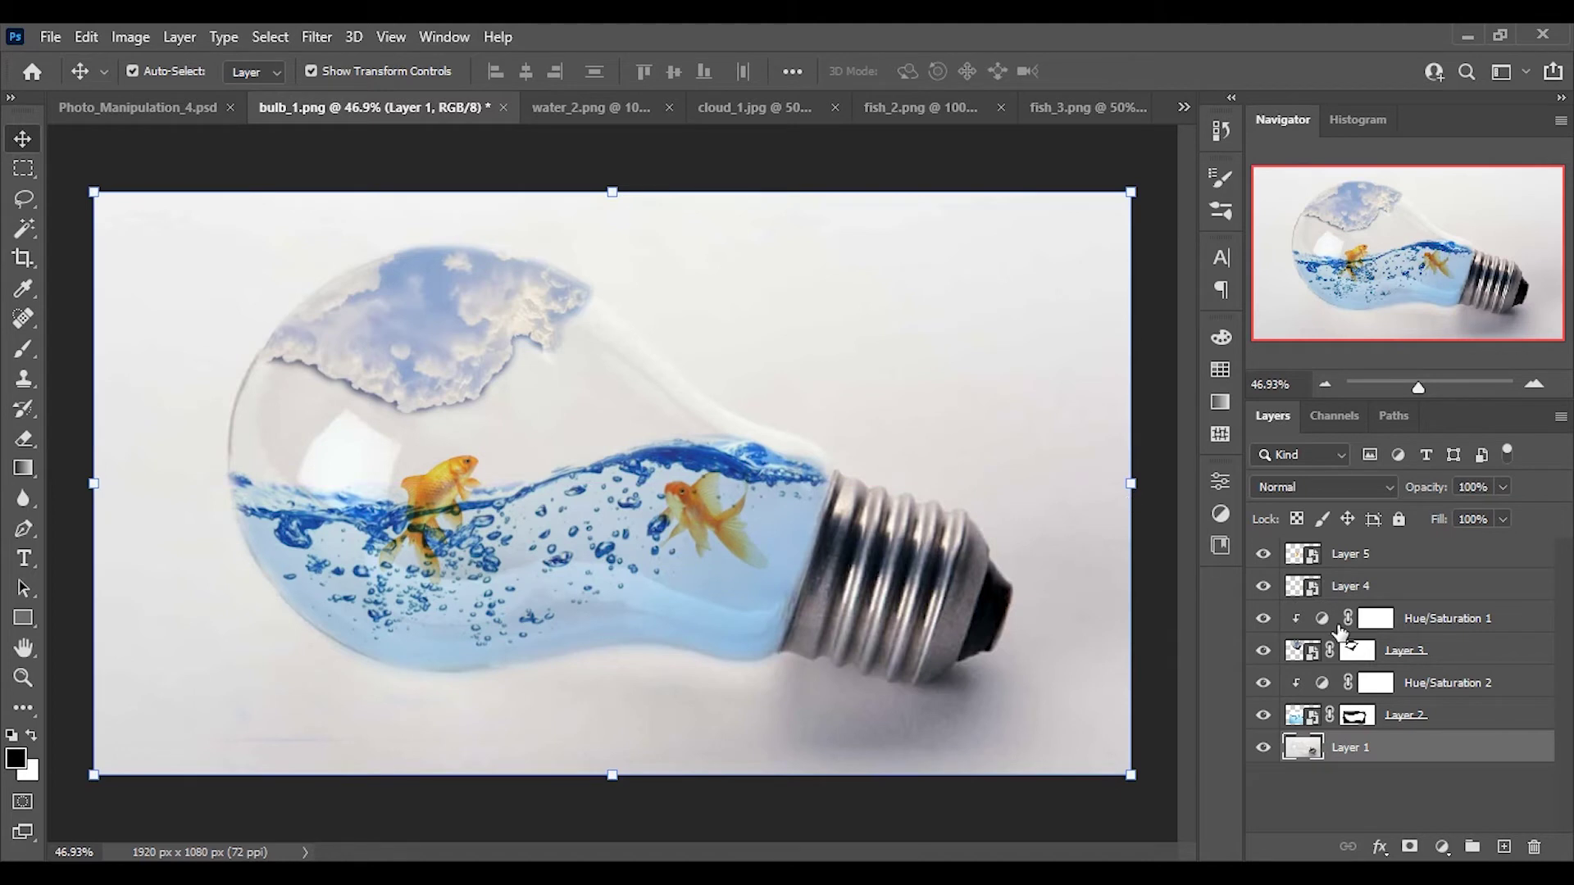
{"action": "left_click", "coordinate": [1430, 685]}
{"action": "left_click", "coordinate": [1436, 720], "text": "shift"}
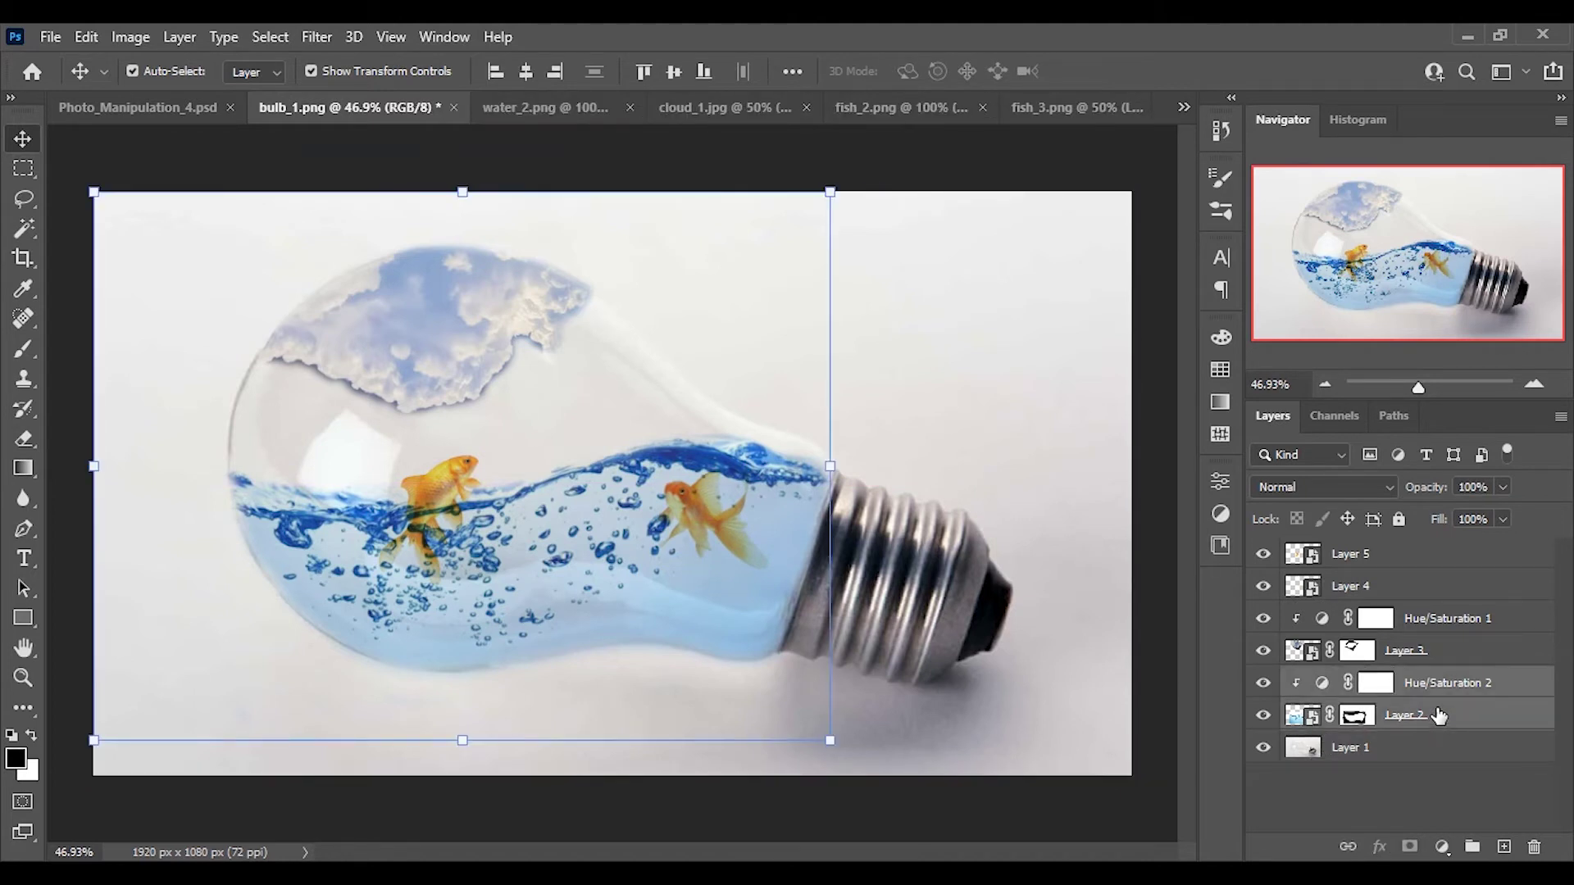
Step: Duplicate Layer 2 and Hue/Saturation 2 on top, blending the copy as Multiply at 51%
{"action": "left_click_drag", "start_coordinate": [1438, 716], "coordinate": [1425, 544]}
{"action": "key", "text": "shift+alt+m"}
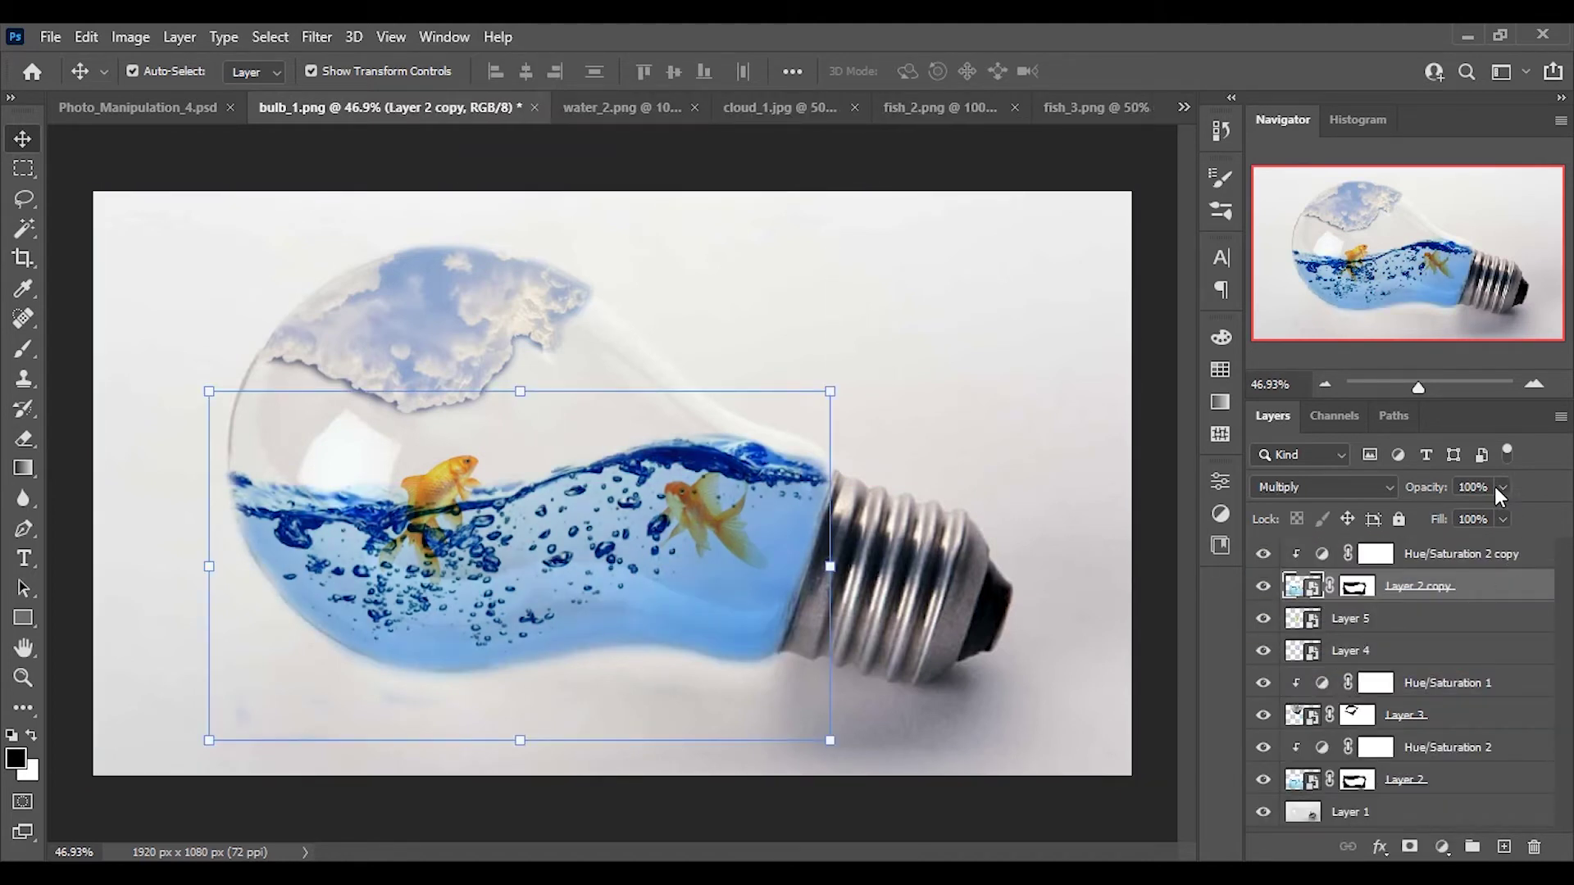
{"action": "left_click_drag", "start_coordinate": [1503, 487], "coordinate": [1474, 514]}
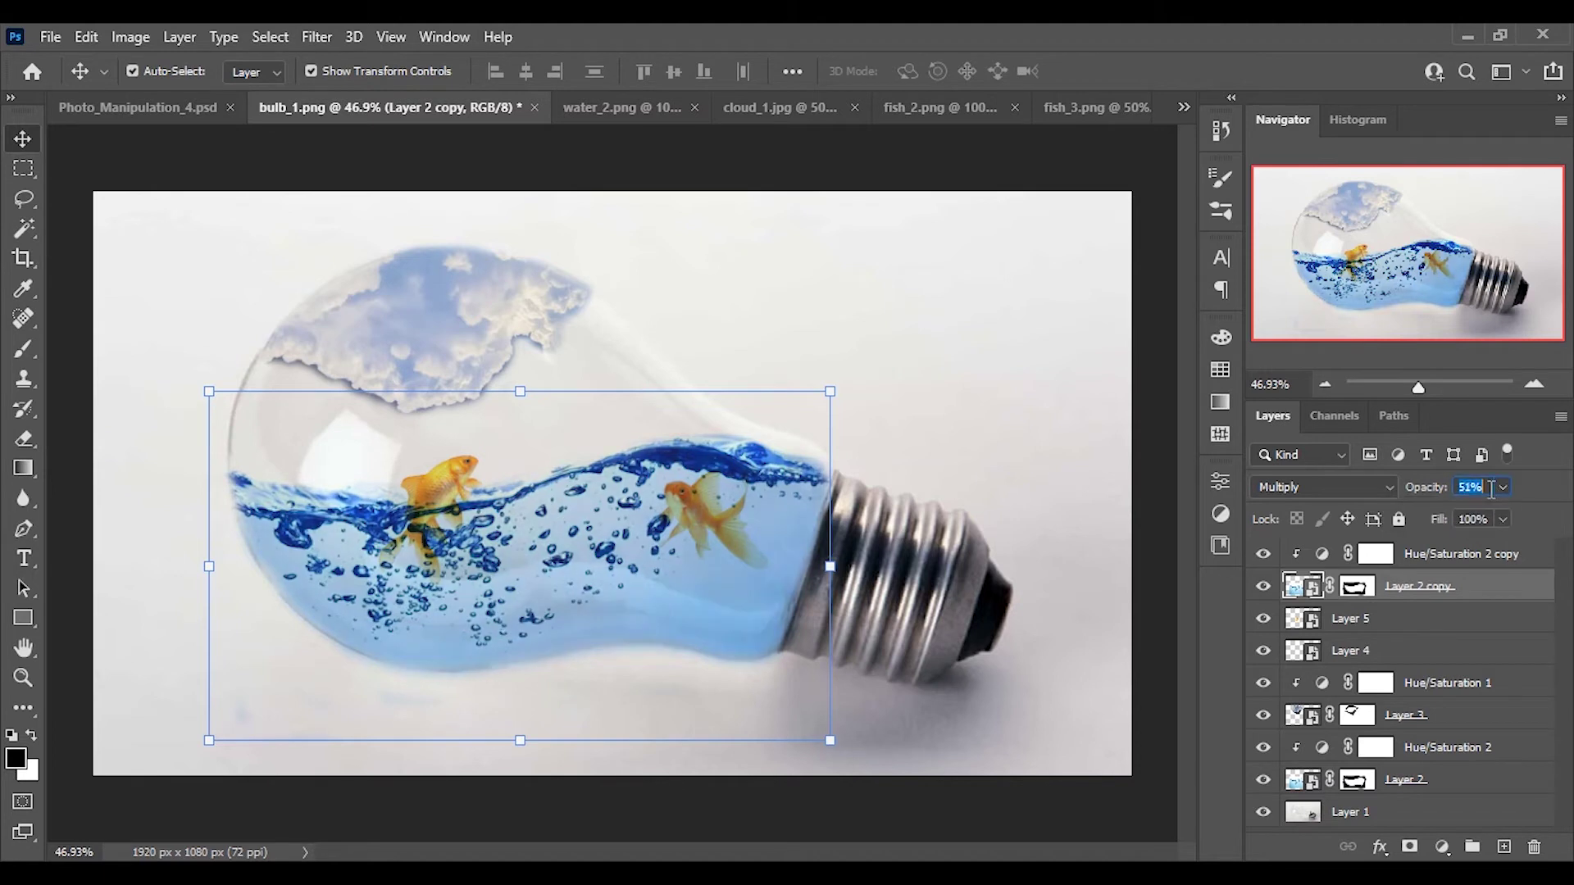
{"action": "left_click", "coordinate": [1129, 762]}
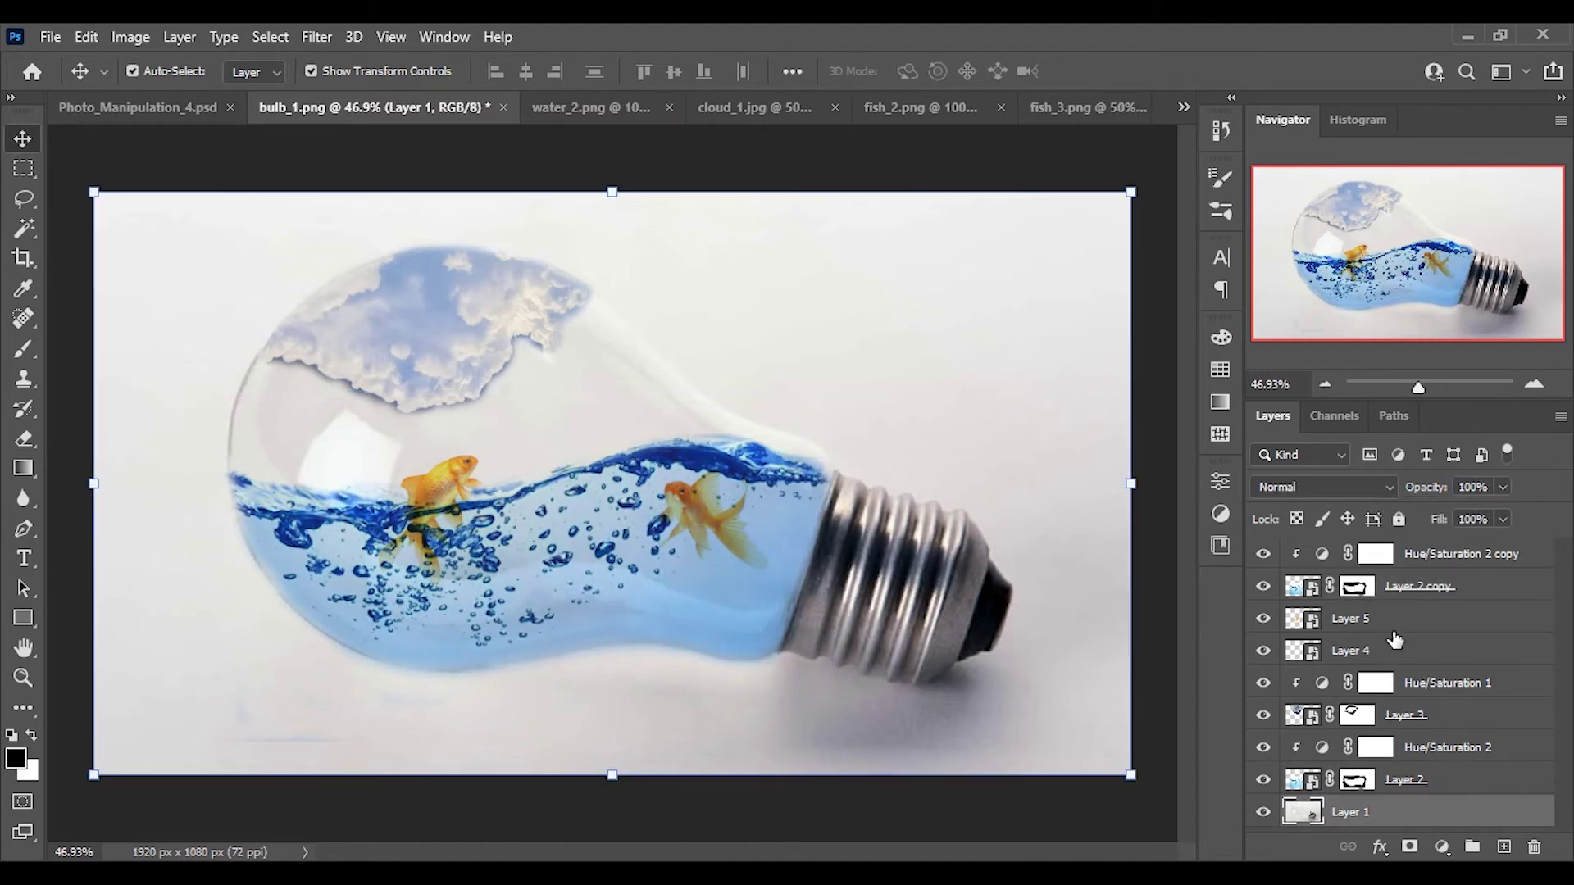
{"action": "left_click", "coordinate": [1357, 779]}
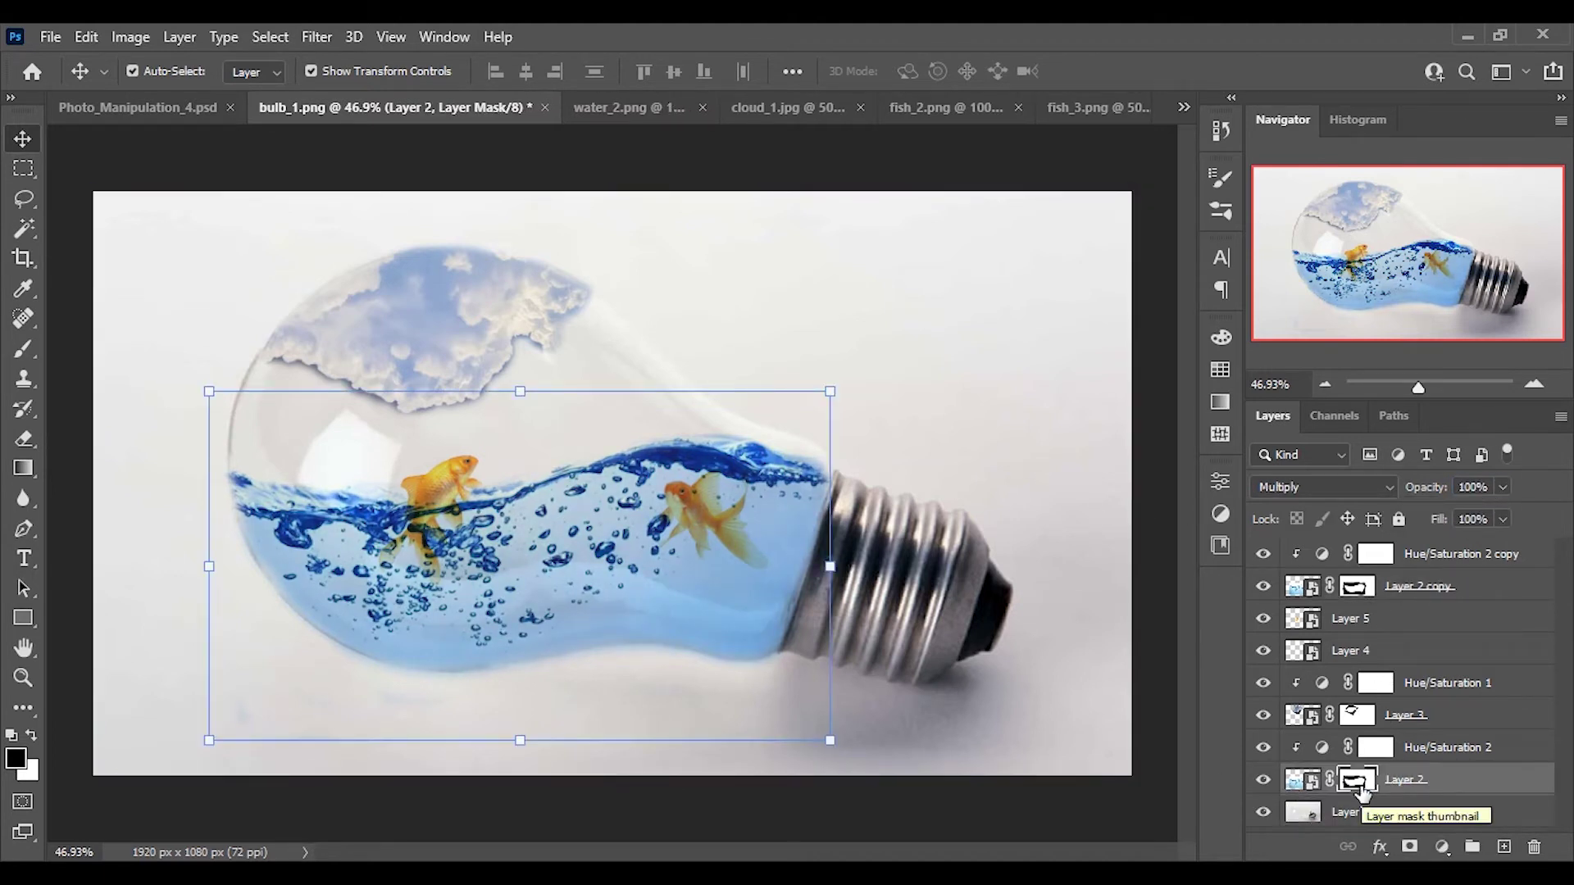
{"action": "left_click", "coordinate": [23, 349]}
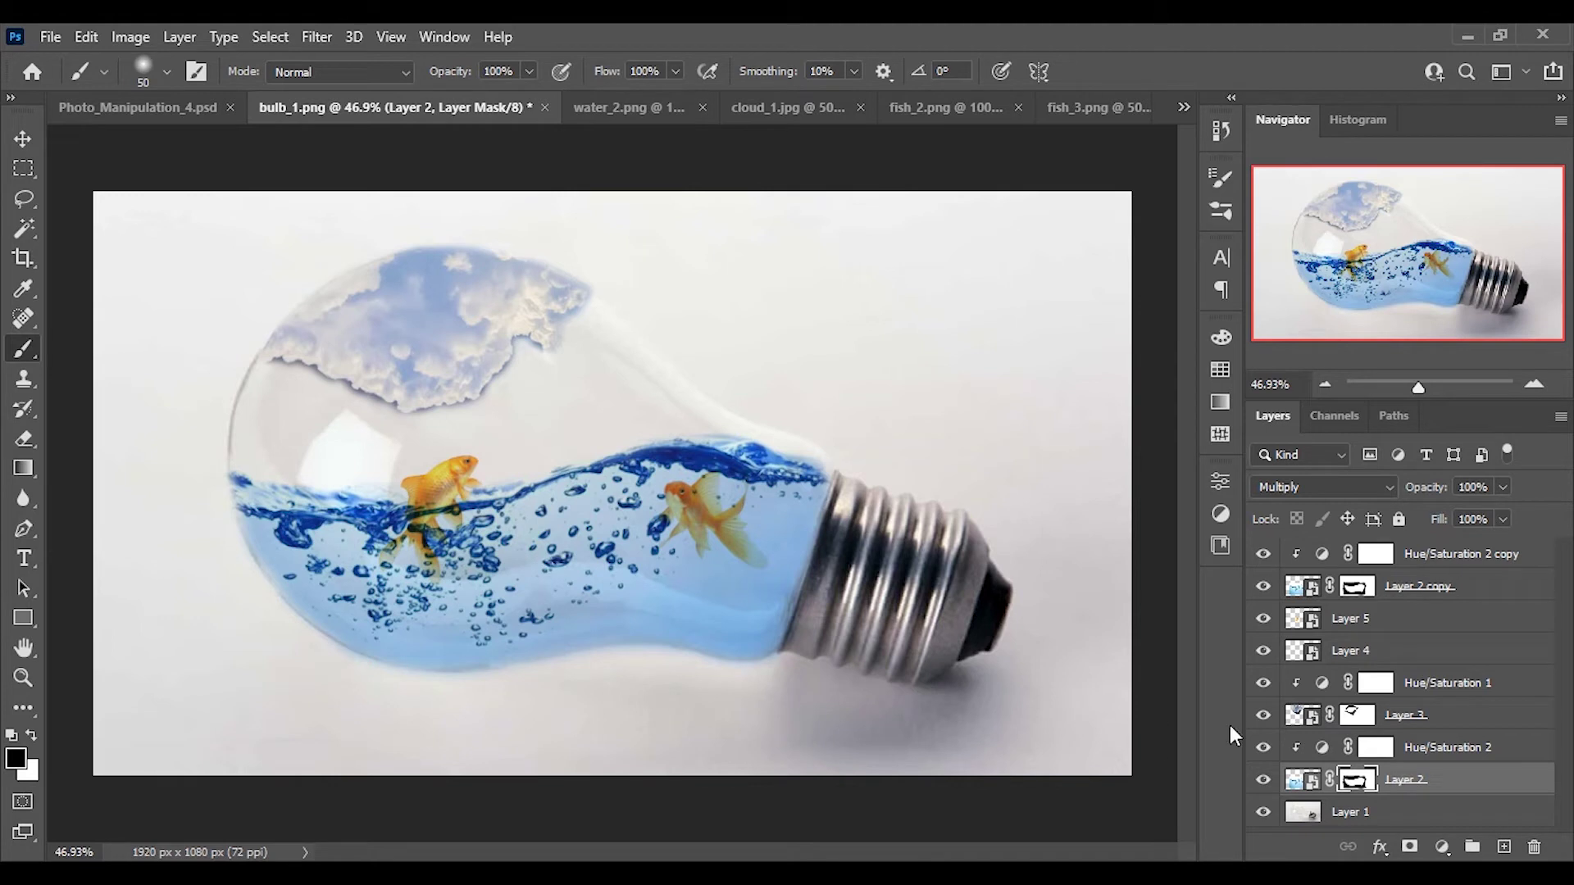
Step: Switch between the water copy's mask and the original water layer's mask to compare them
{"action": "left_click", "coordinate": [1358, 588]}
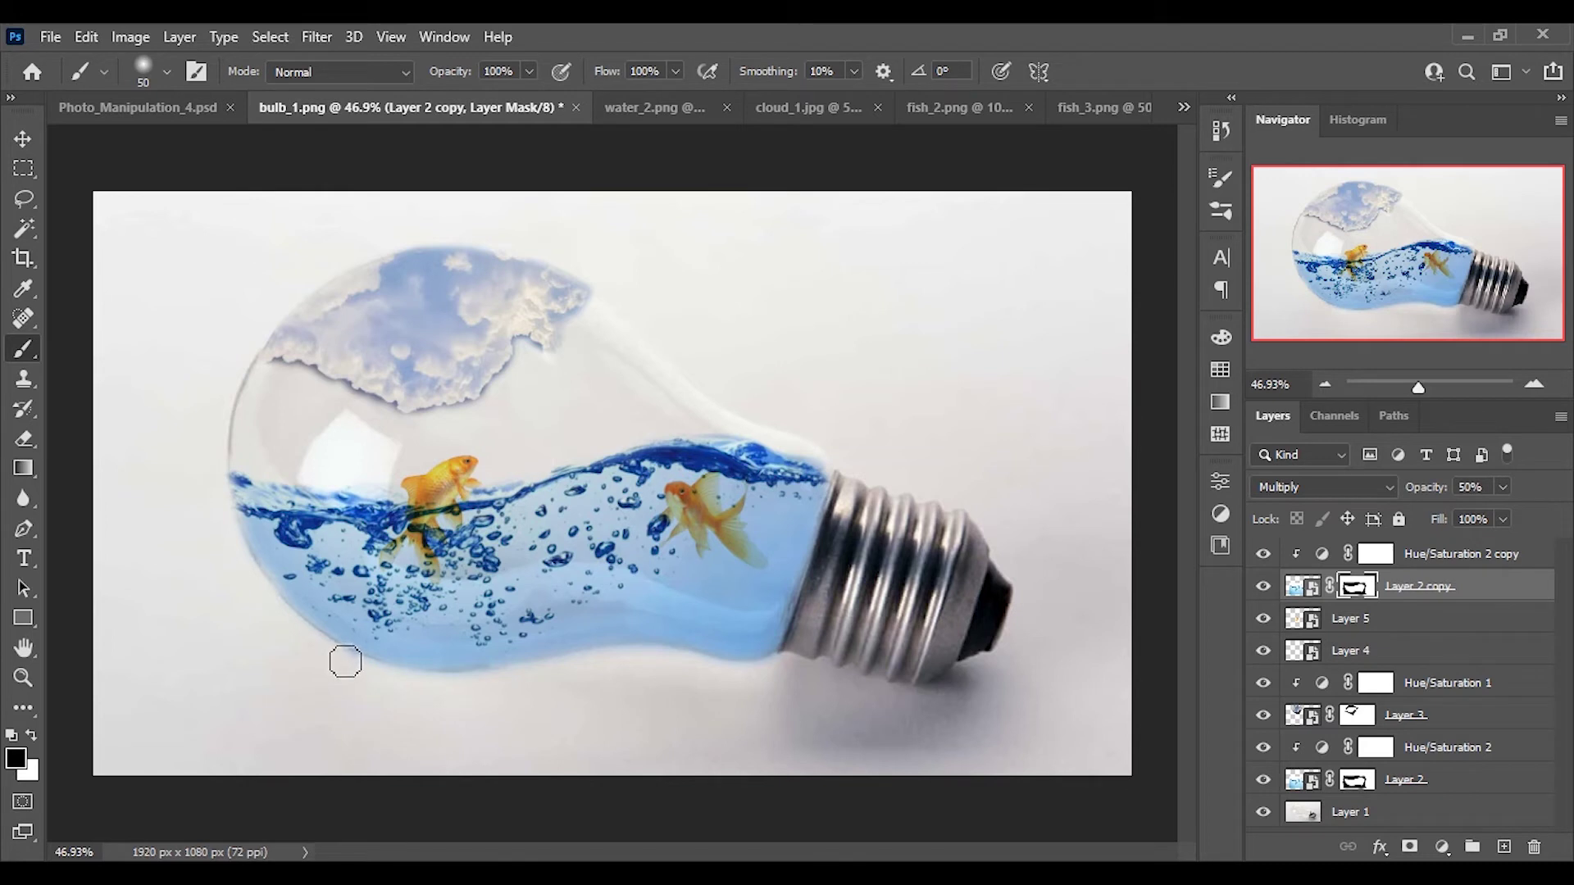
{"action": "left_click", "coordinate": [1357, 783]}
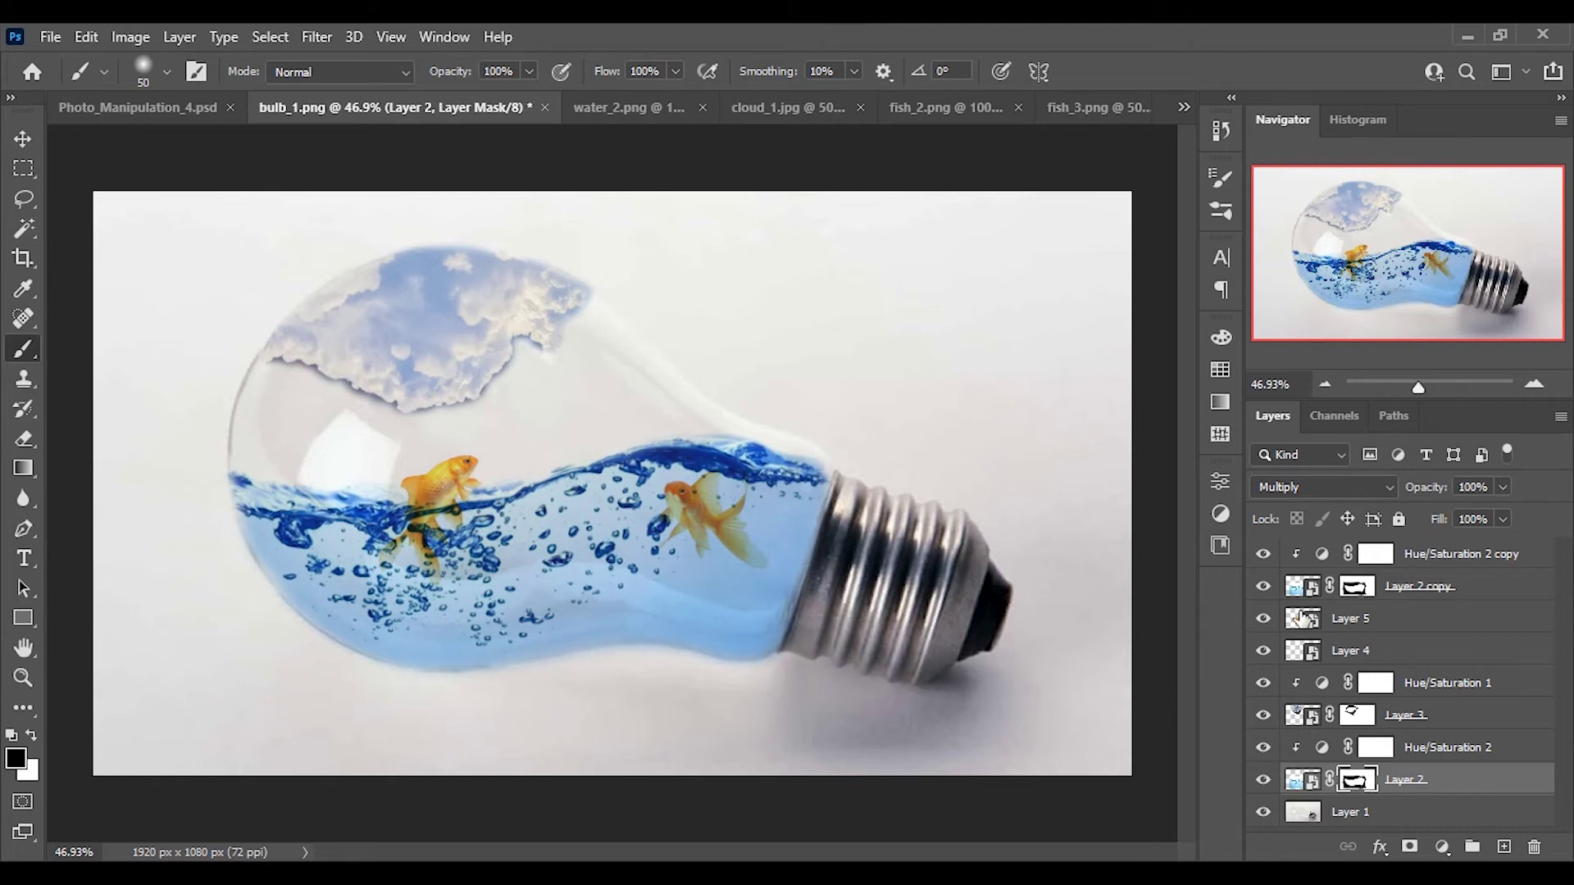
{"action": "left_click", "coordinate": [1357, 588]}
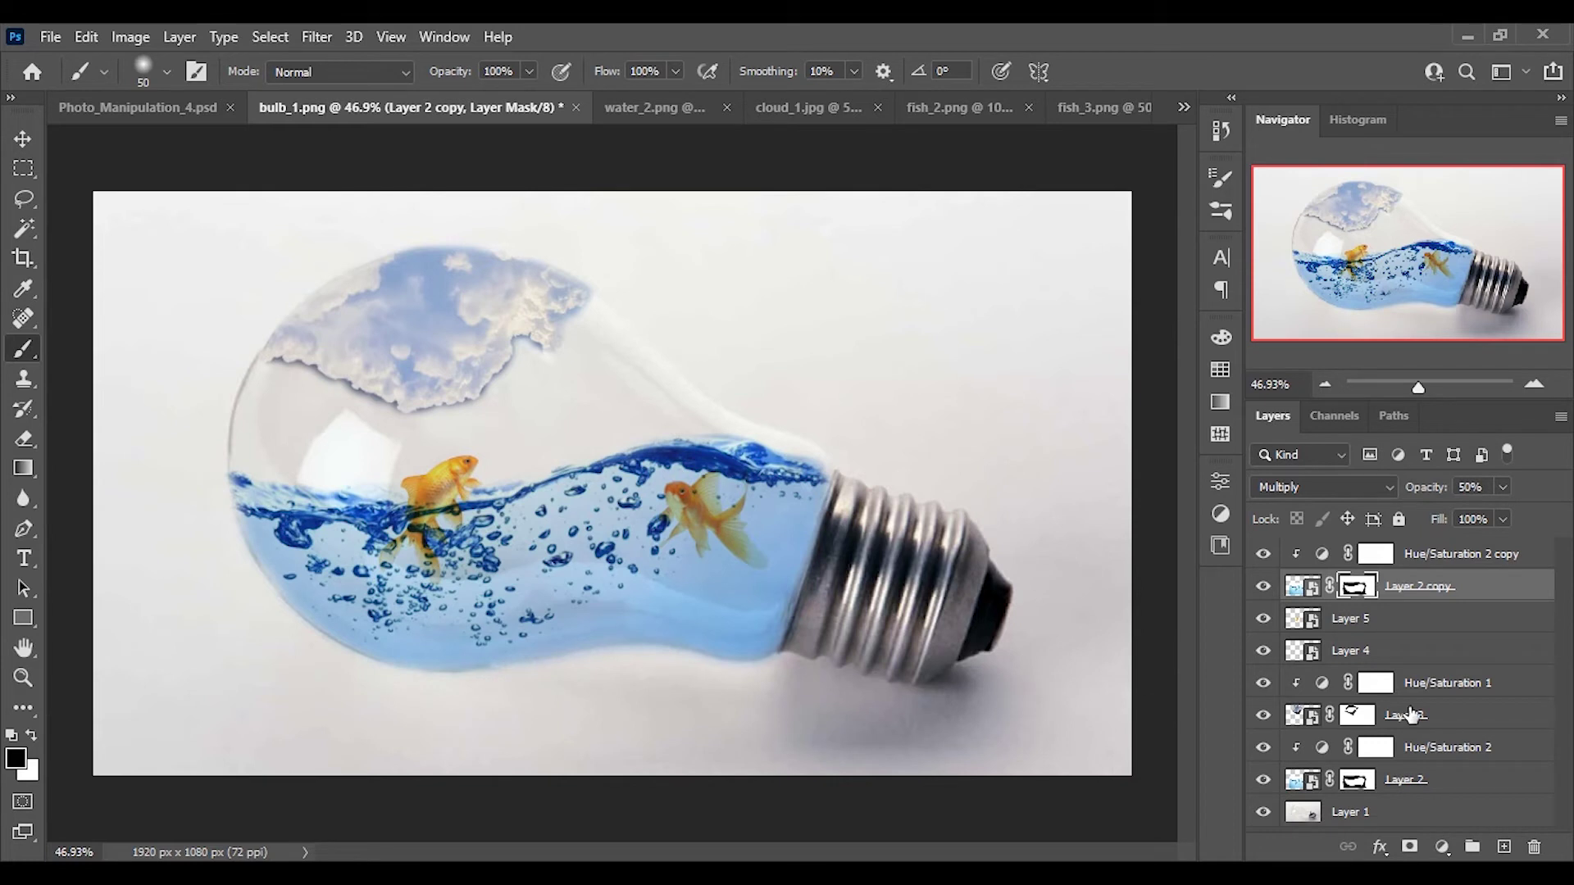
{"action": "left_click", "coordinate": [1352, 782]}
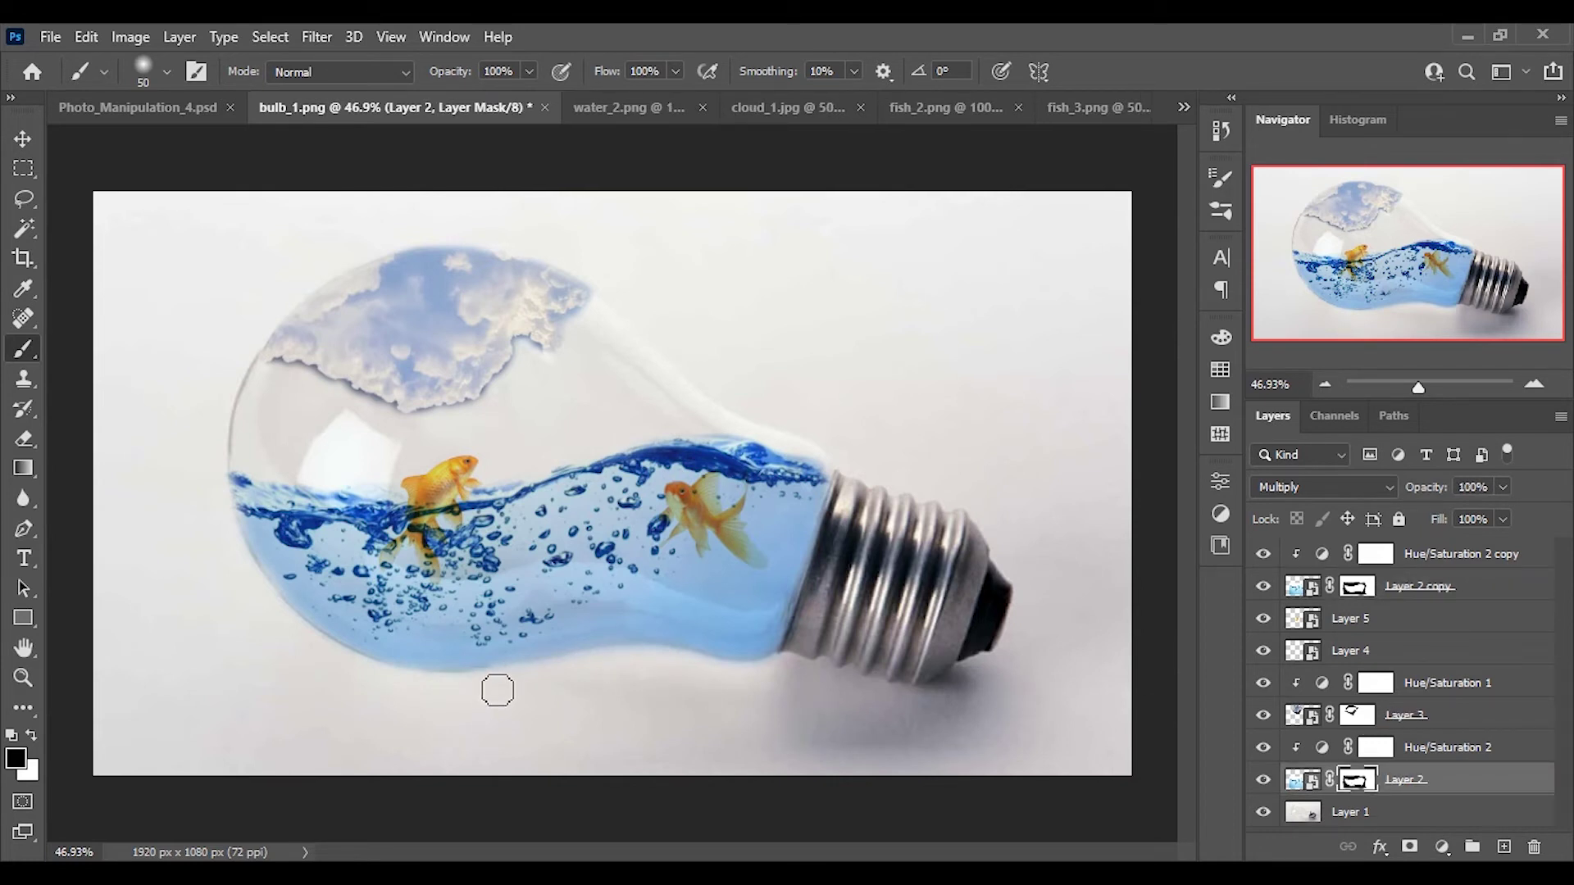
{"action": "left_click", "coordinate": [15, 148]}
Step: Paint the Layer 2 copy mask around the right goldfish so it shows clearly
{"action": "left_click", "coordinate": [1352, 618]}
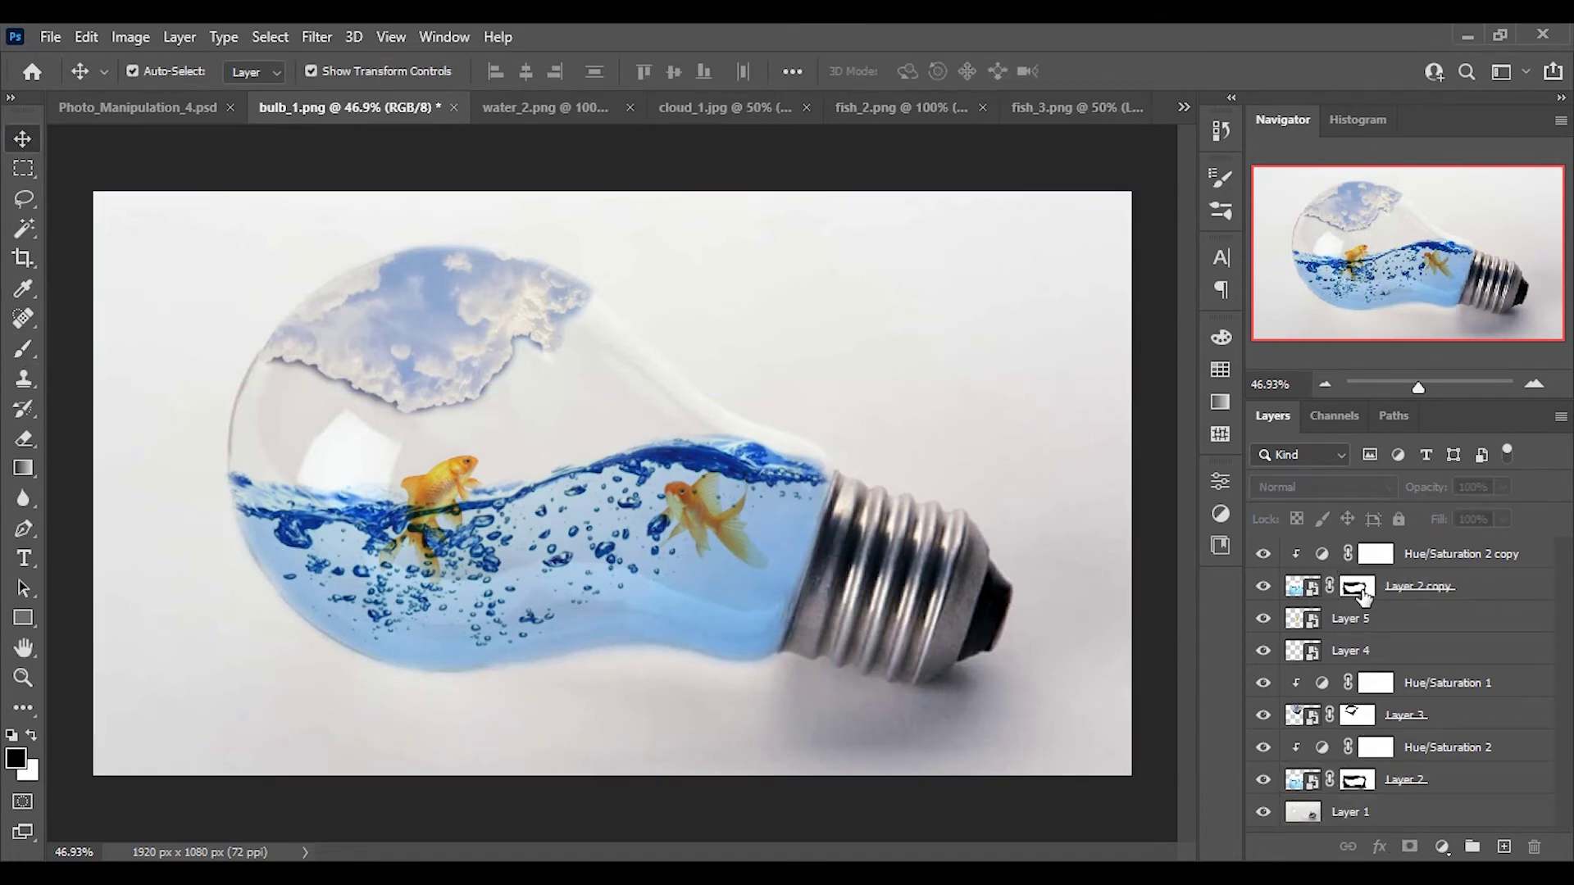
{"action": "left_click", "coordinate": [1434, 586]}
{"action": "left_click", "coordinate": [1263, 586]}
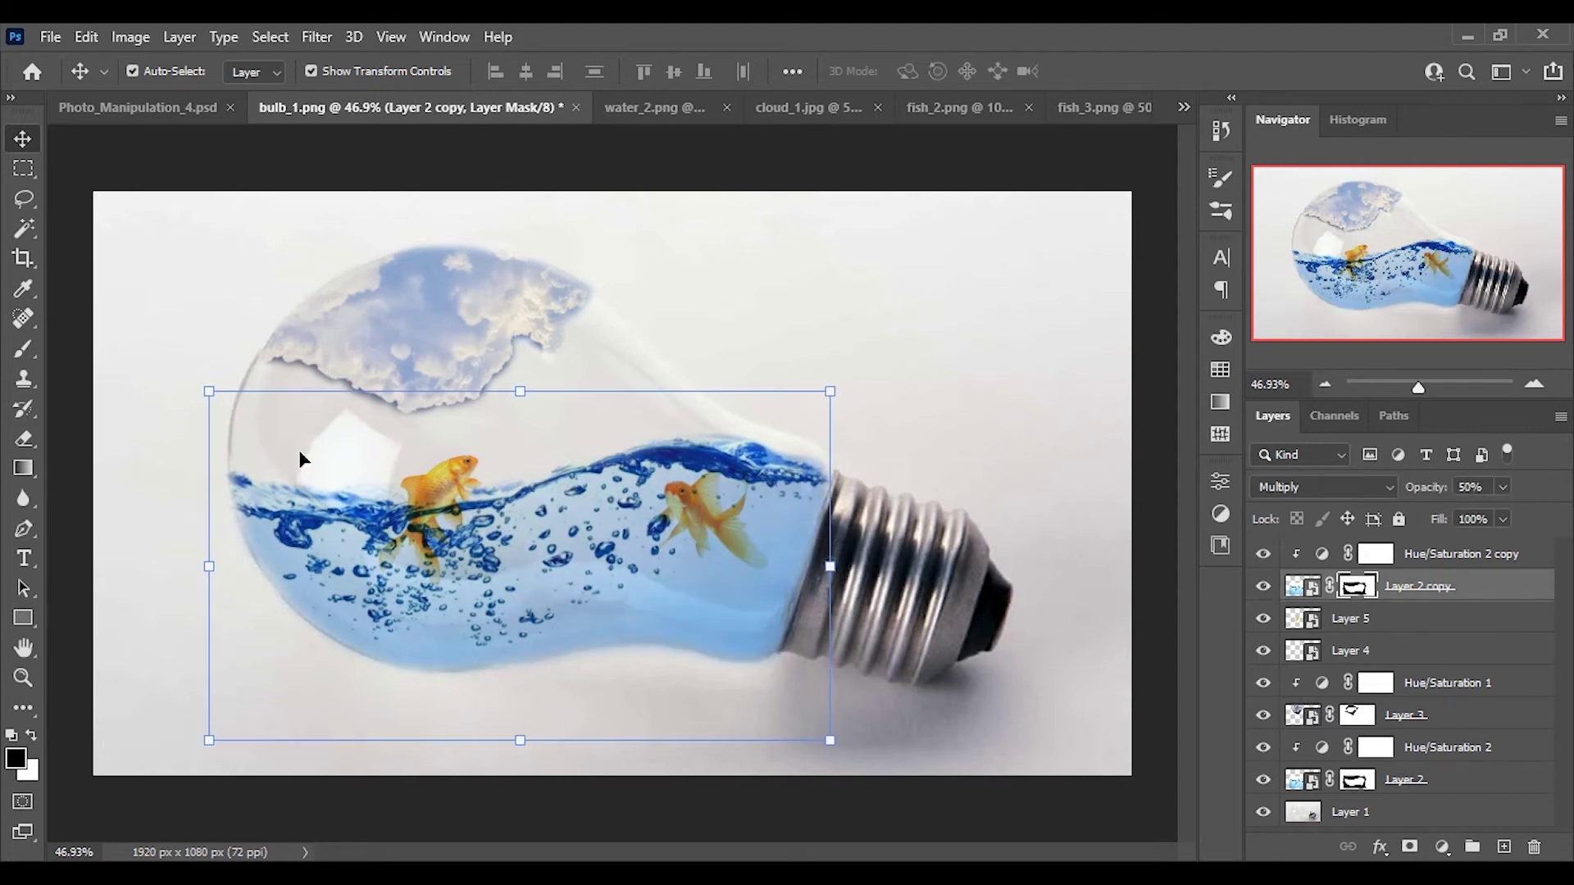
{"action": "left_click", "coordinate": [23, 348]}
{"action": "left_click_drag", "start_coordinate": [680, 501], "coordinate": [663, 536]}
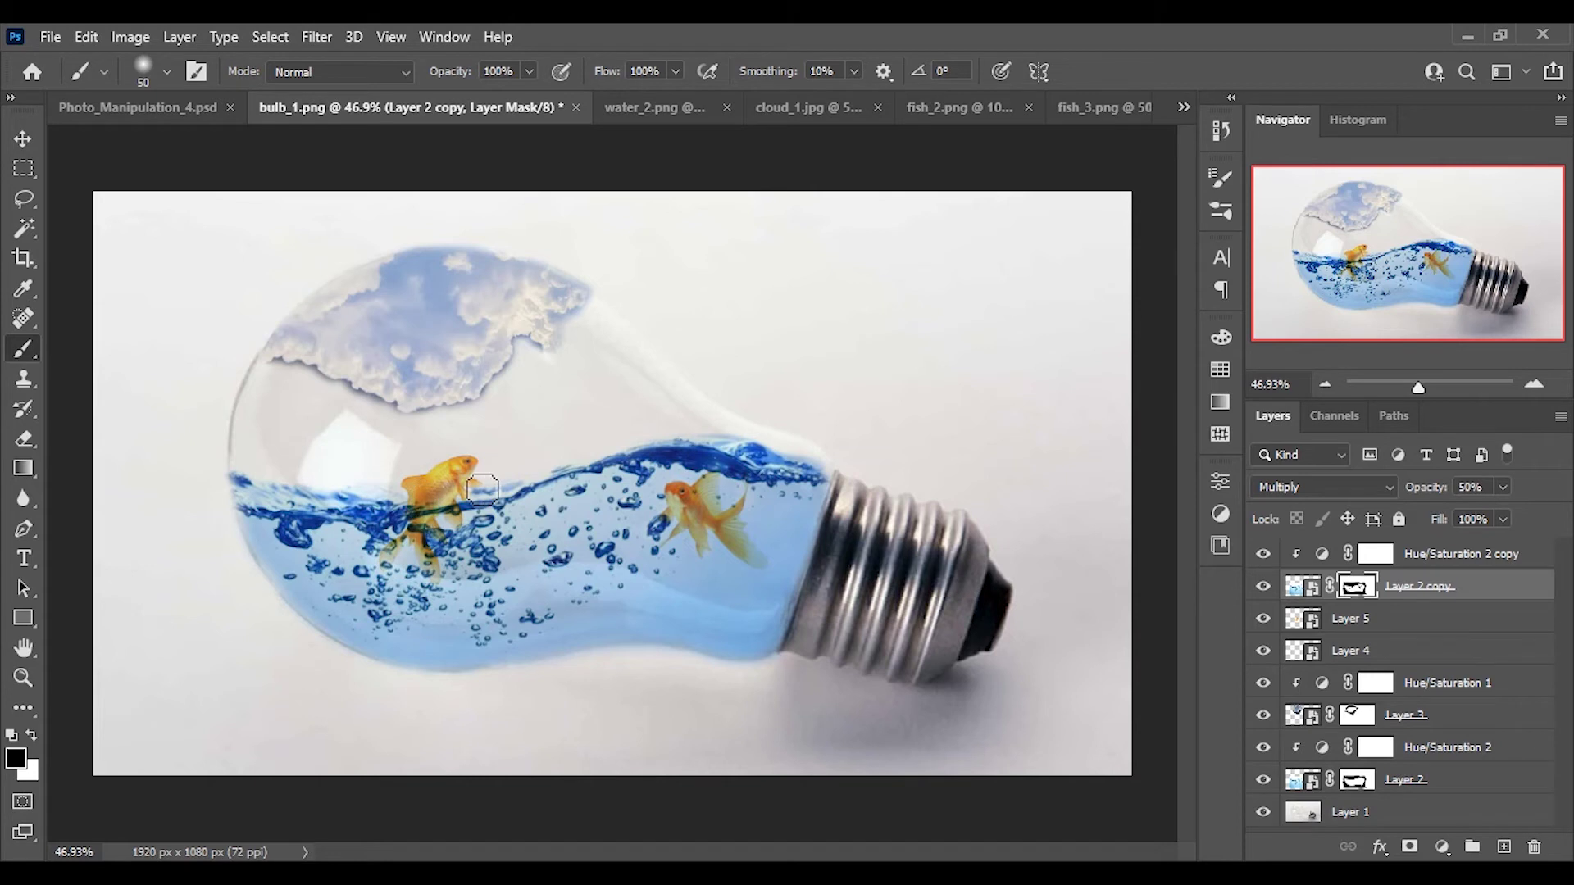
{"action": "key", "text": "v"}
{"action": "left_click", "coordinate": [834, 303]}
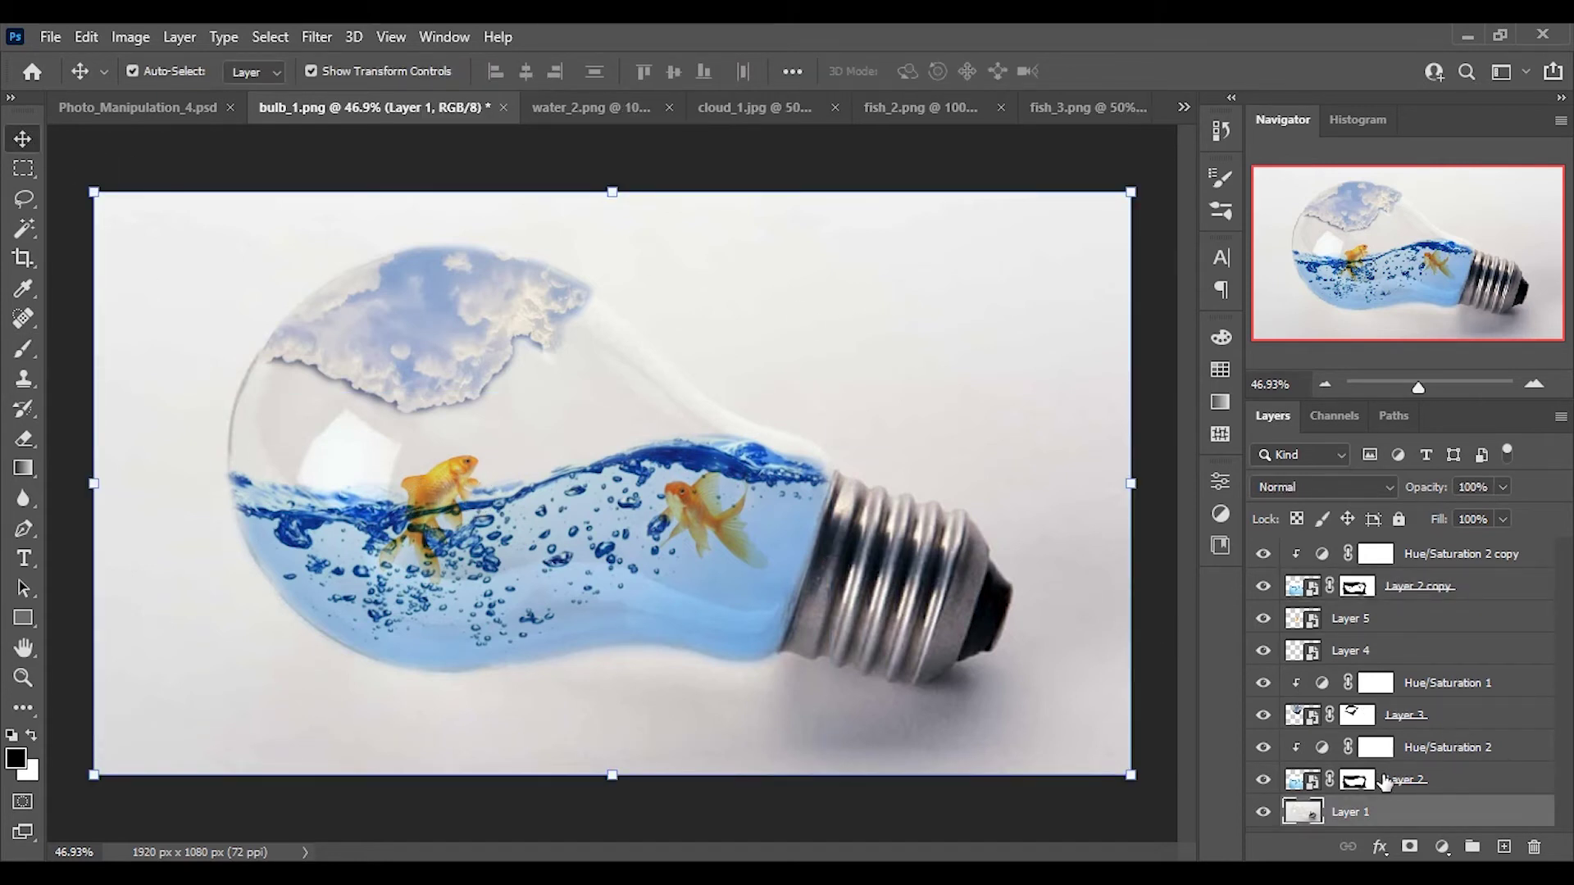
Step: Paint black and white on the Layer 2 and Layer 2 copy masks along the bulb's lower-left edge
{"action": "left_click", "coordinate": [1357, 781]}
{"action": "key", "text": "b"}
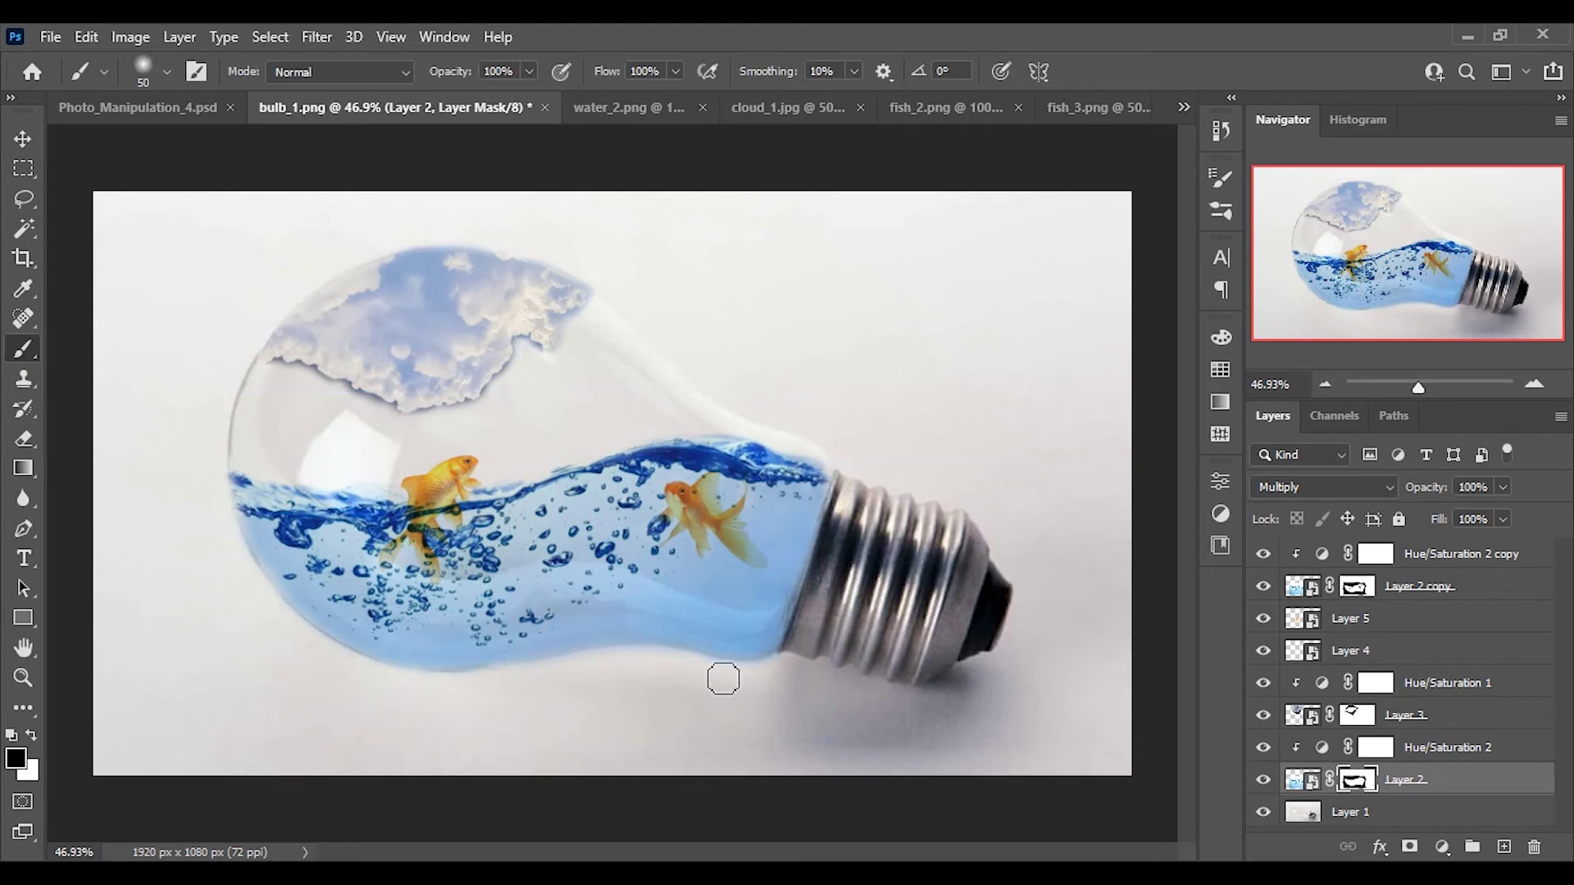
{"action": "left_click", "coordinate": [1382, 587]}
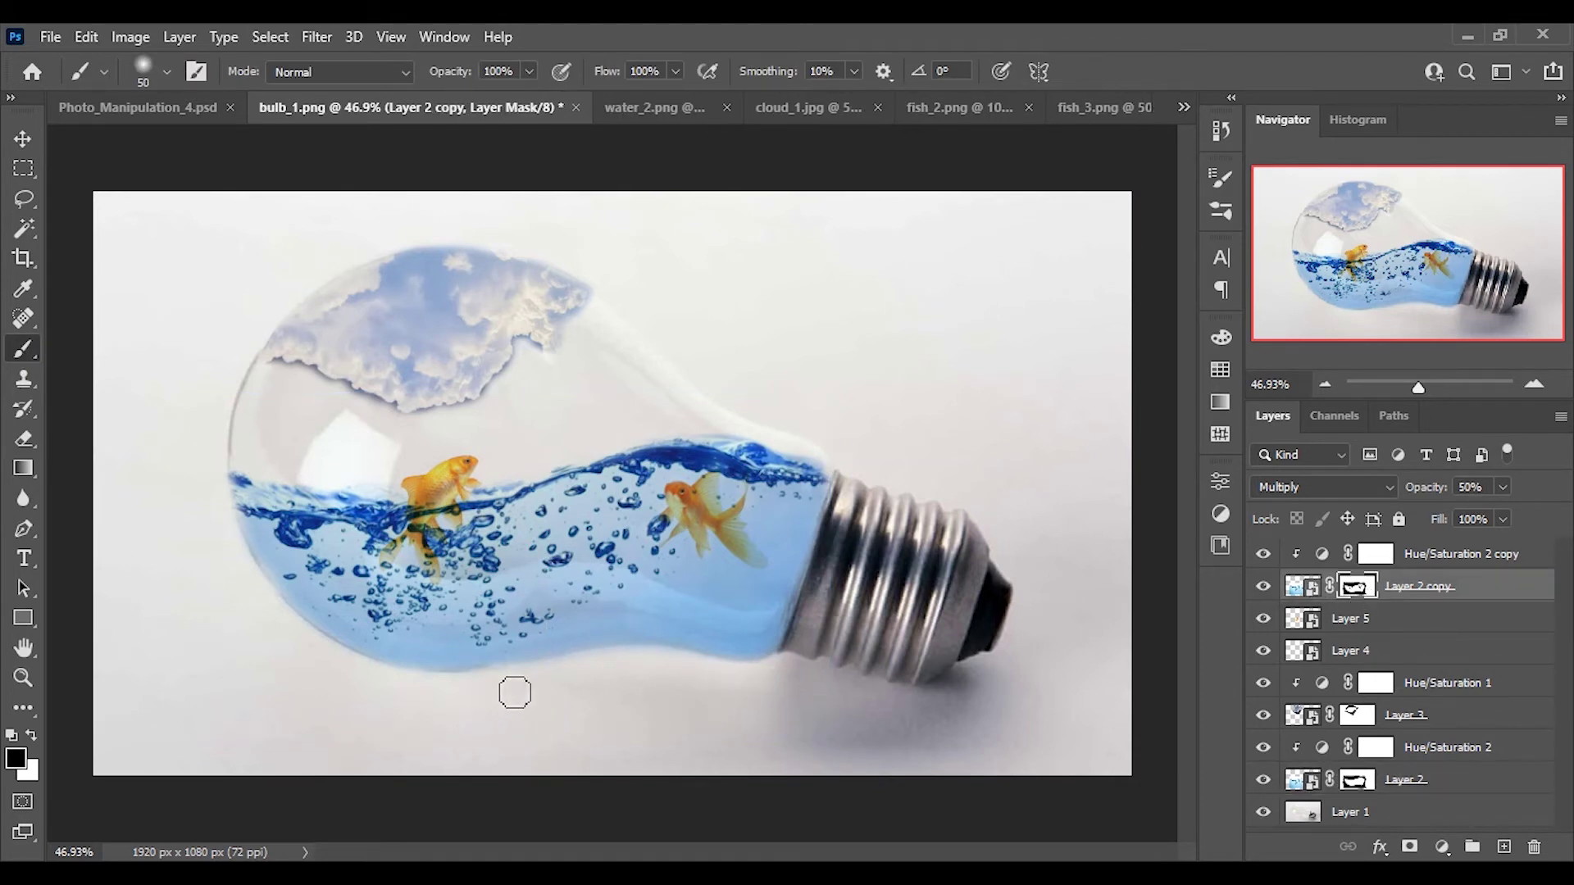
{"action": "left_click", "coordinate": [1363, 783]}
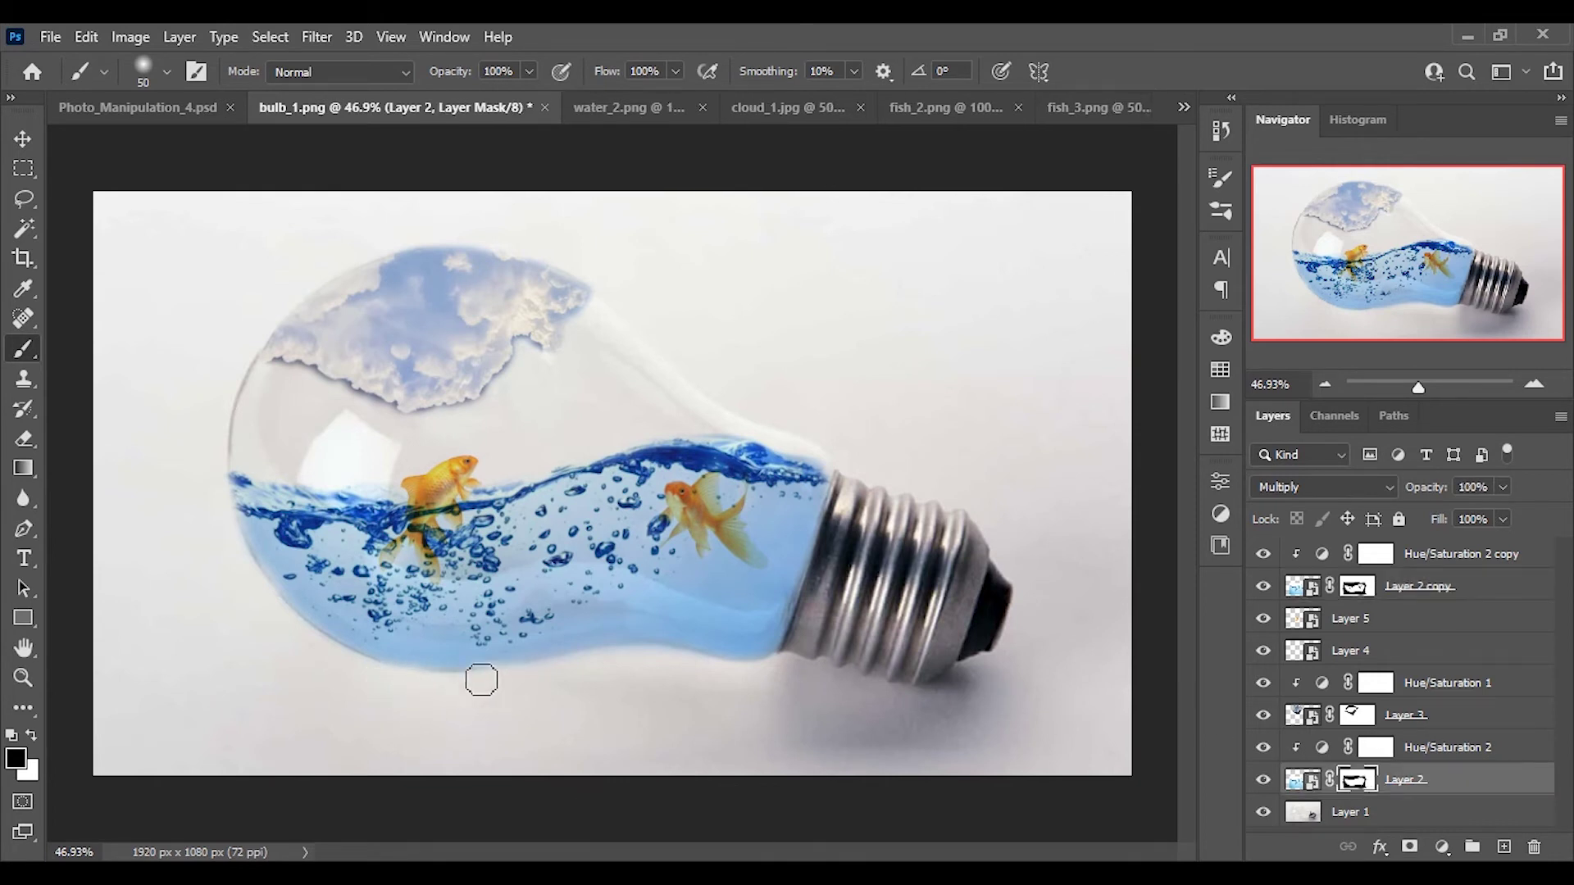
{"action": "left_click", "coordinate": [26, 739]}
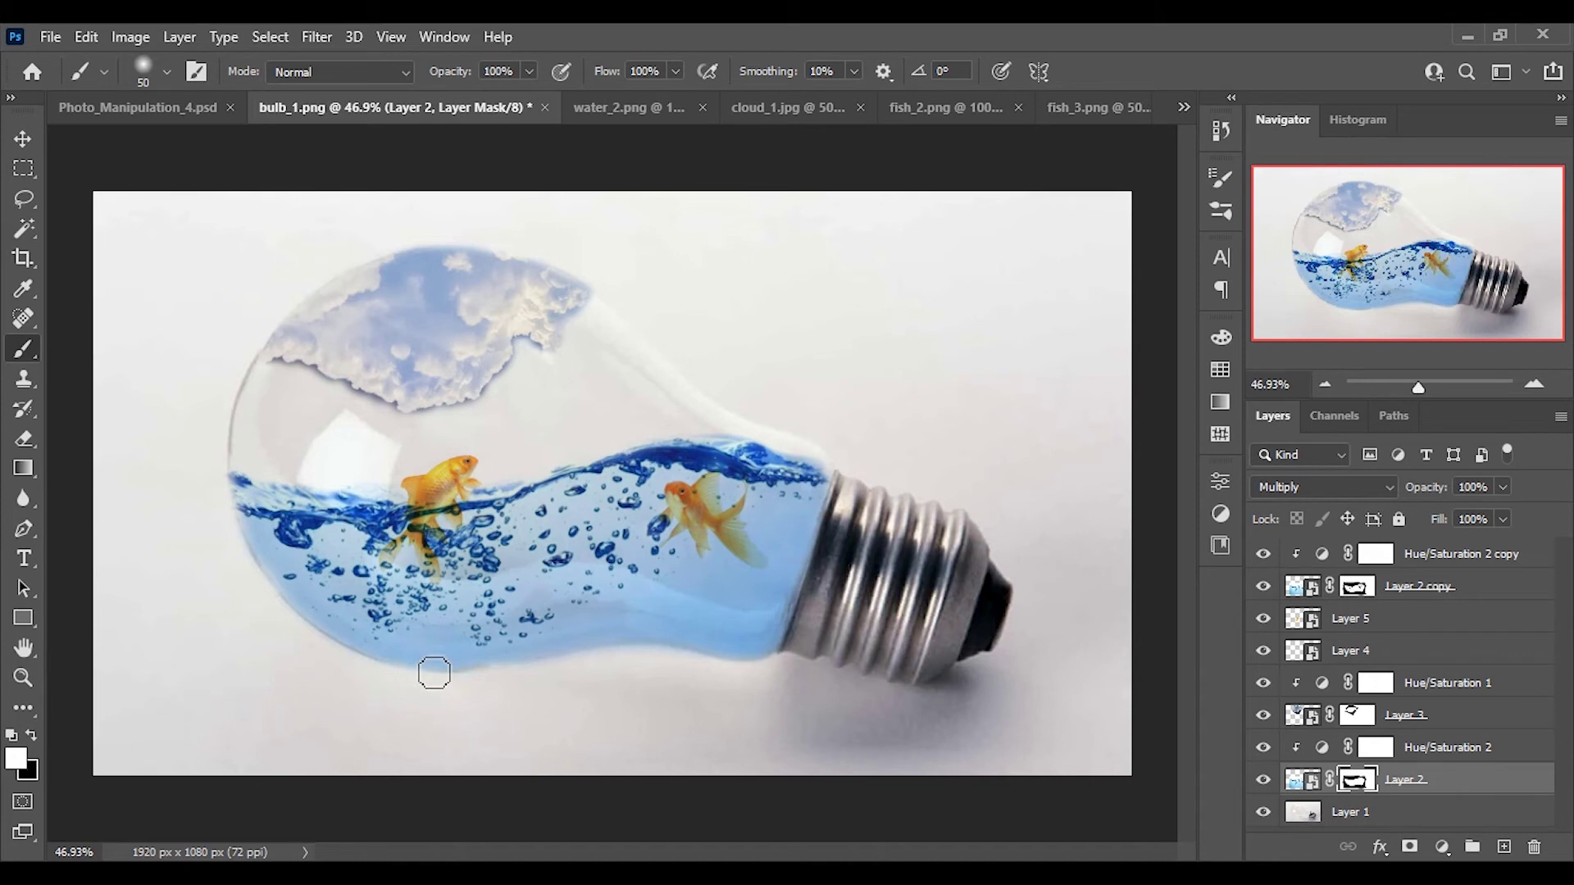
{"action": "left_click", "coordinate": [32, 735]}
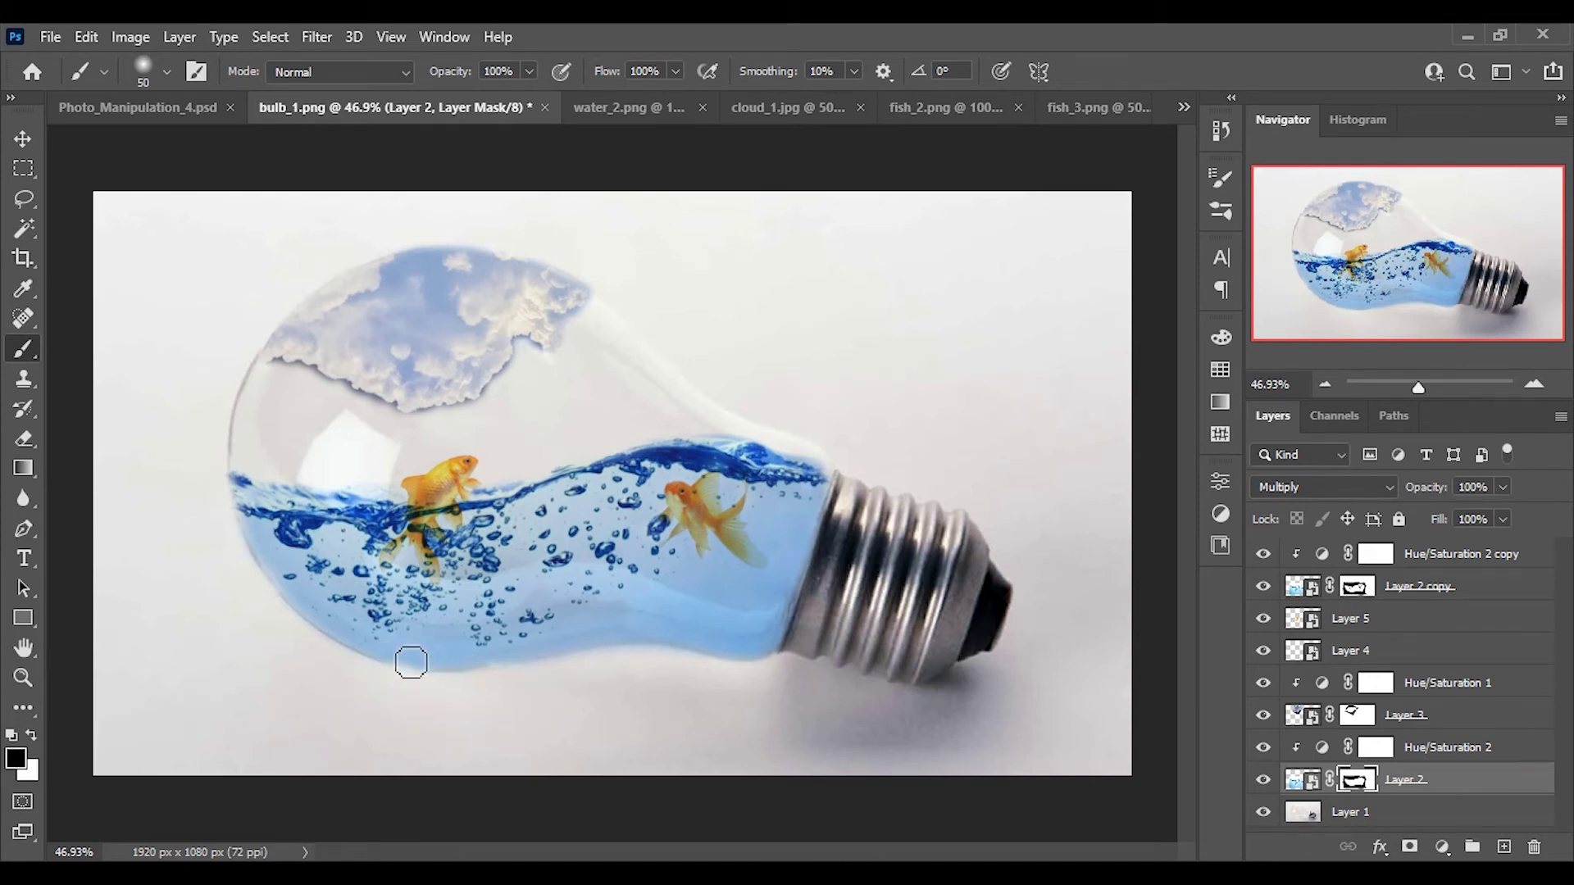
{"action": "key", "text": "x"}
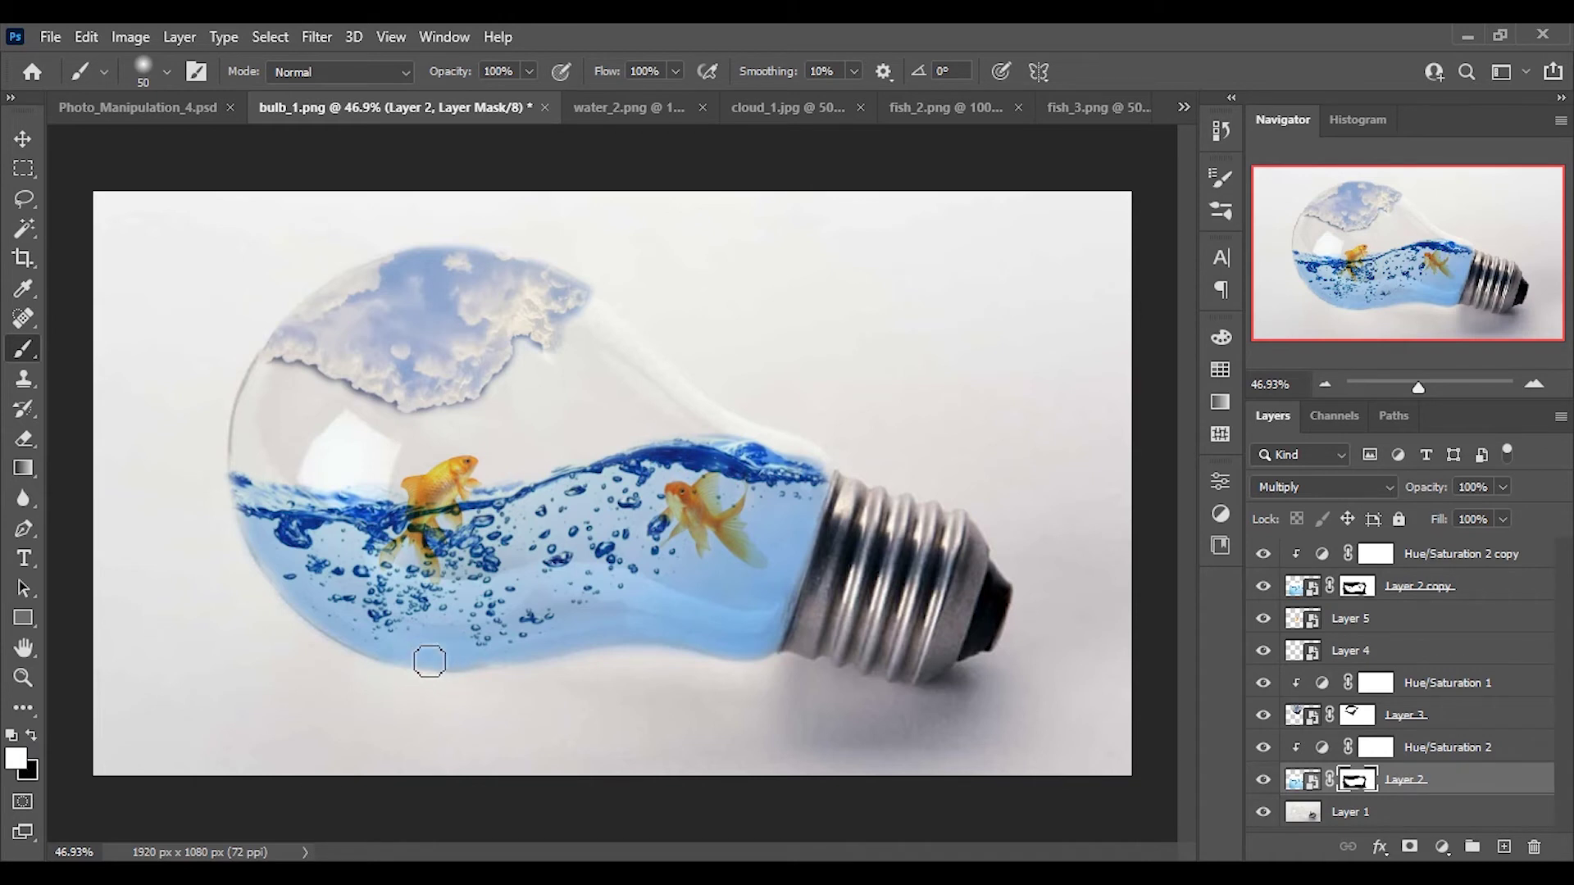
{"action": "left_click", "coordinate": [1353, 596]}
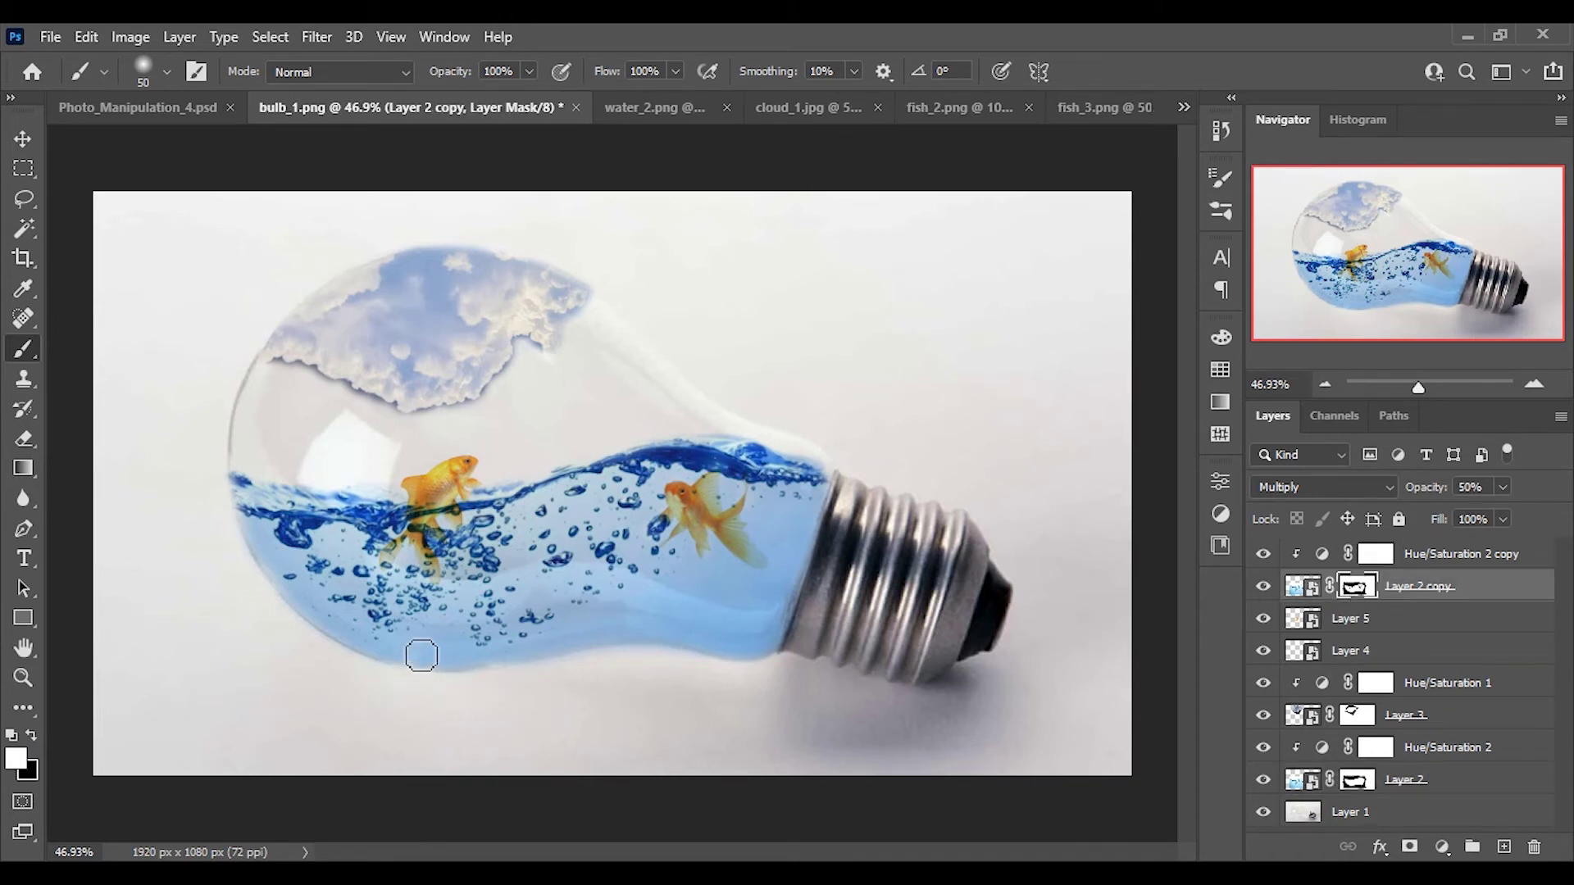
{"action": "key", "text": "x"}
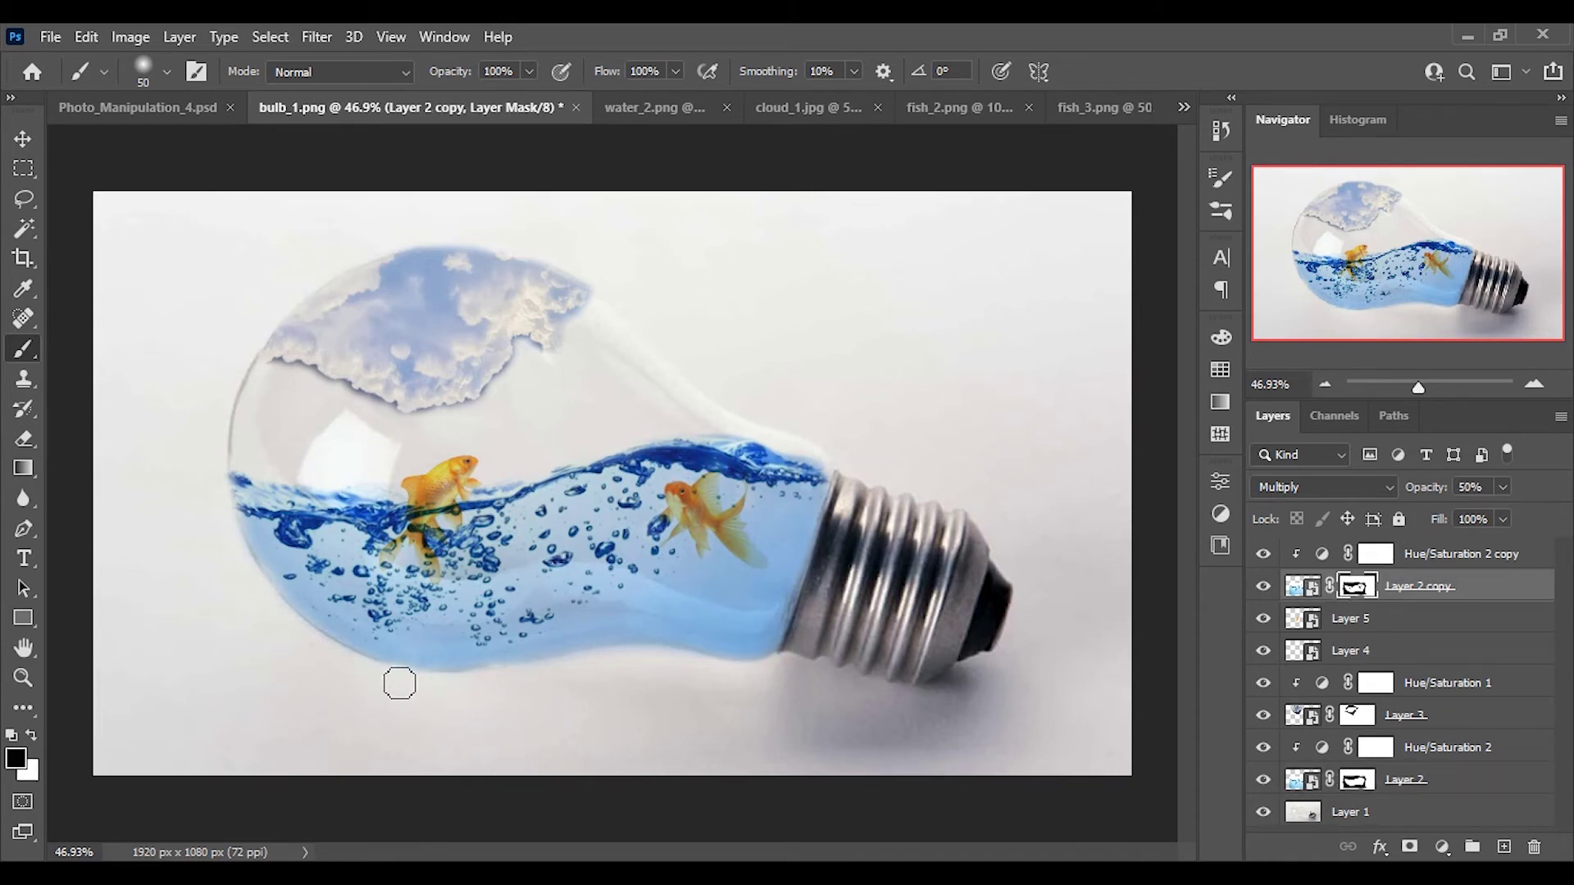
{"action": "left_click", "coordinate": [23, 138]}
{"action": "left_click", "coordinate": [1029, 588]}
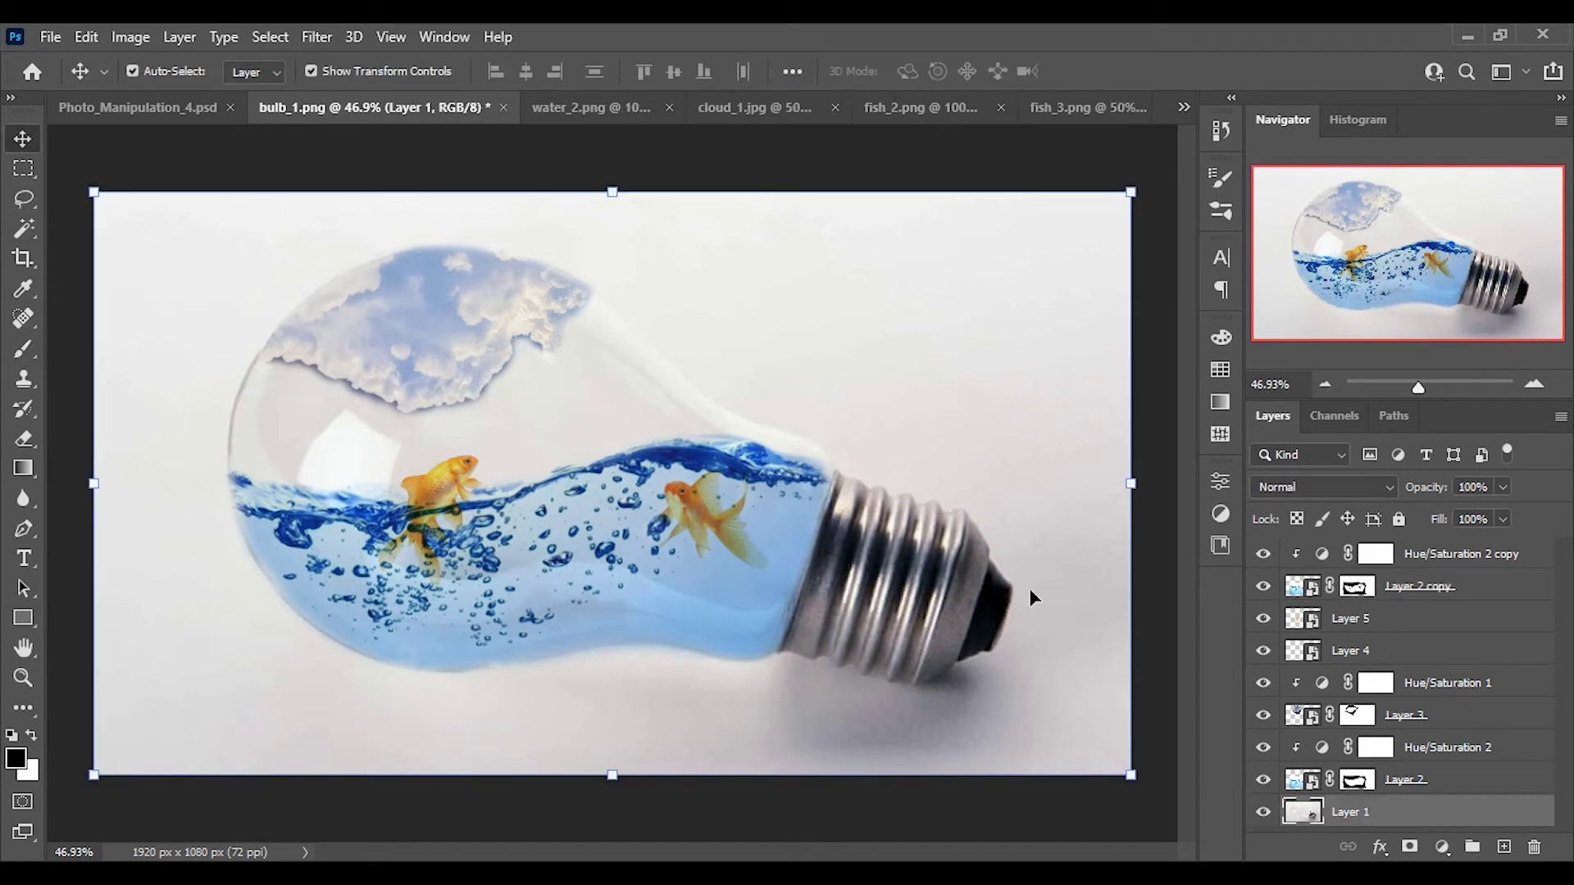
Step: Add a top Levels adjustment with midtones 0.81, then stamp all visible layers into Layer 6
{"action": "left_click", "coordinate": [1443, 554]}
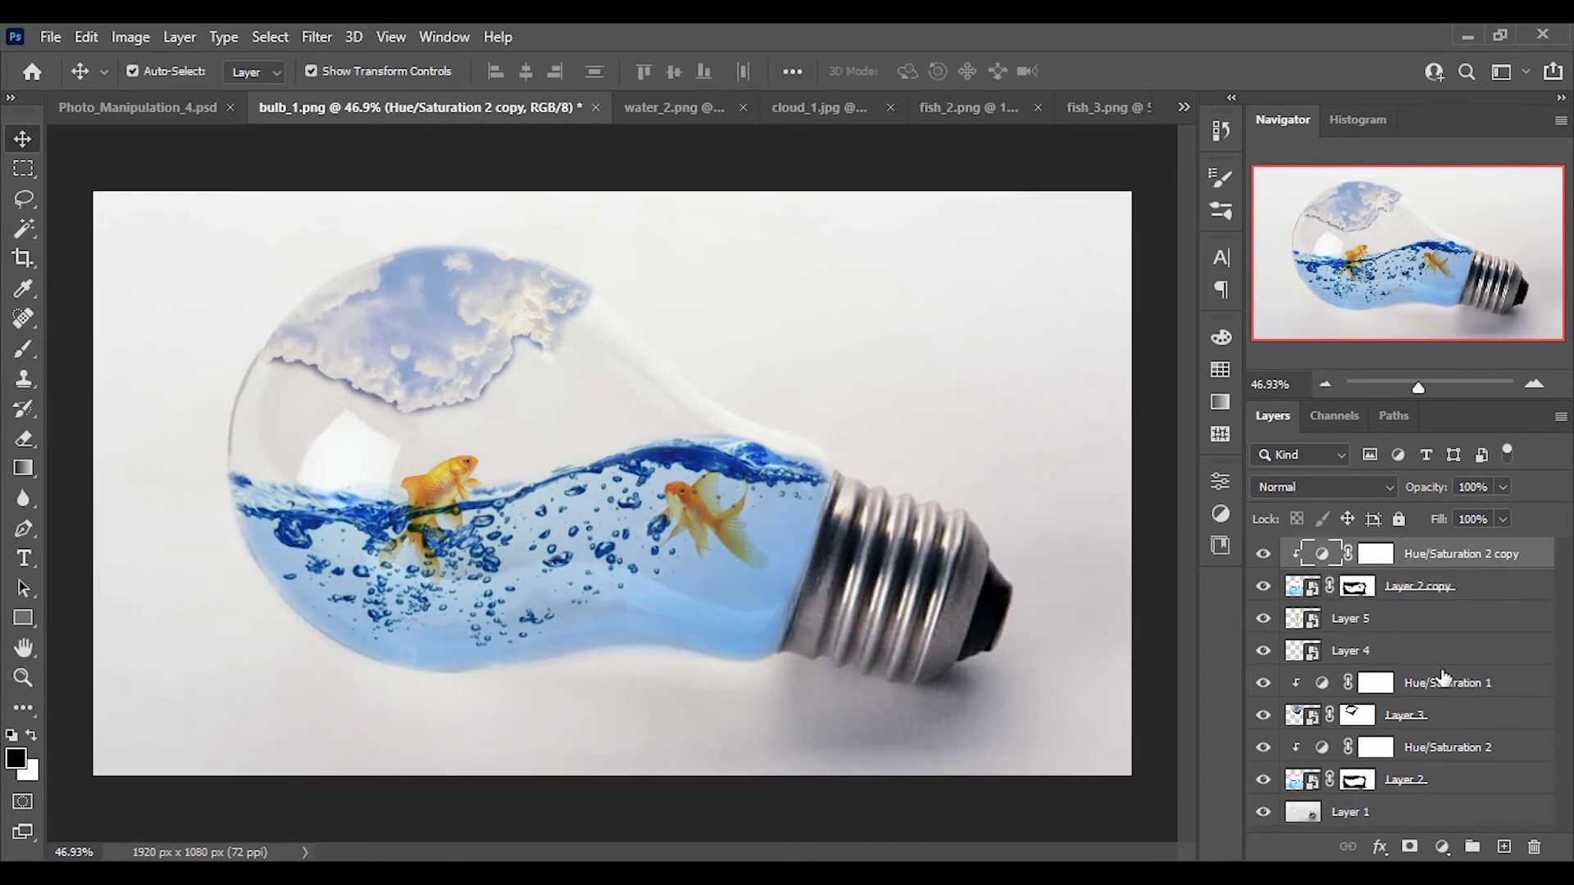
{"action": "left_click", "coordinate": [1442, 846]}
{"action": "left_click", "coordinate": [1467, 536]}
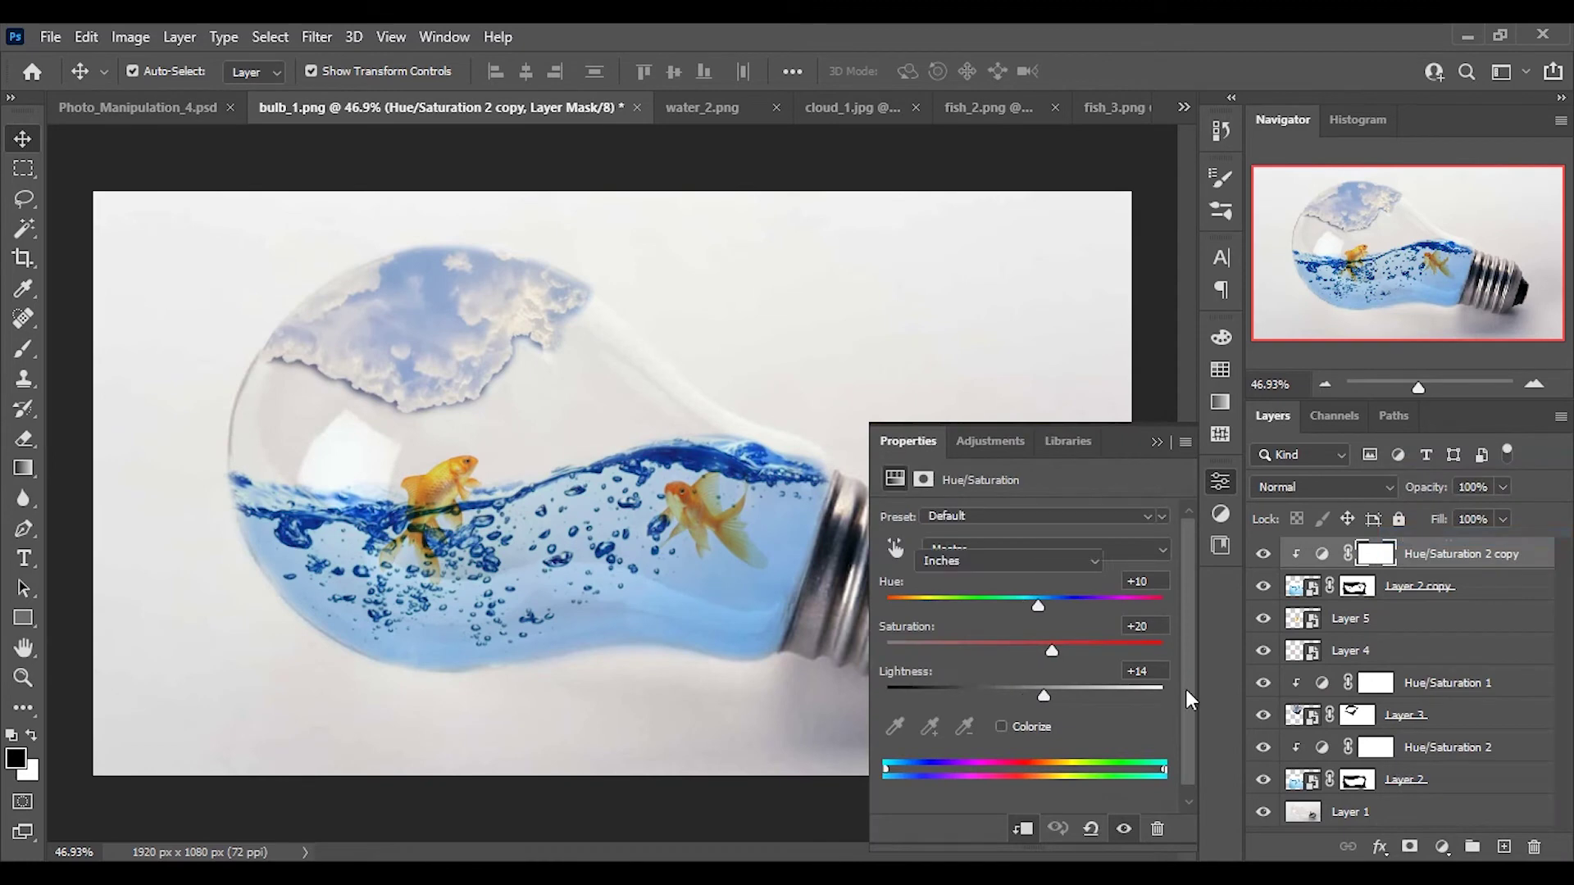
{"action": "mouse_move", "coordinate": [915, 684]}
{"action": "left_mouse_down"}
{"action": "mouse_move", "coordinate": [949, 679]}
{"action": "mouse_move", "coordinate": [912, 677]}
{"action": "left_mouse_up"}
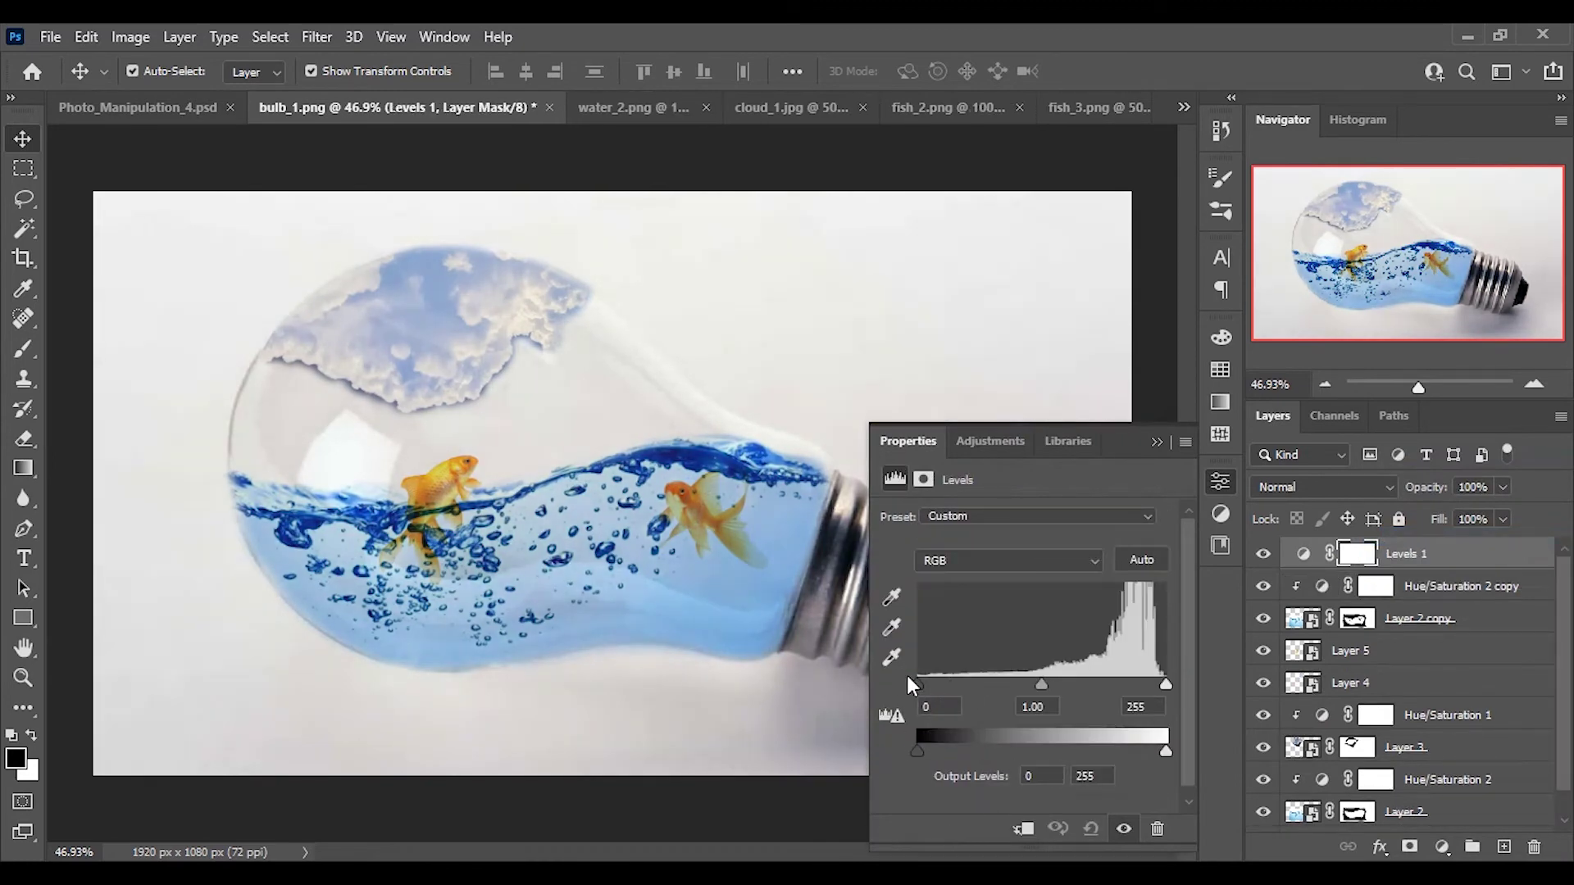
{"action": "mouse_move", "coordinate": [1041, 684]}
{"action": "left_mouse_down"}
{"action": "mouse_move", "coordinate": [1014, 685]}
{"action": "mouse_move", "coordinate": [1129, 687]}
{"action": "mouse_move", "coordinate": [1041, 672]}
{"action": "left_mouse_up"}
{"action": "left_click", "coordinate": [1157, 443]}
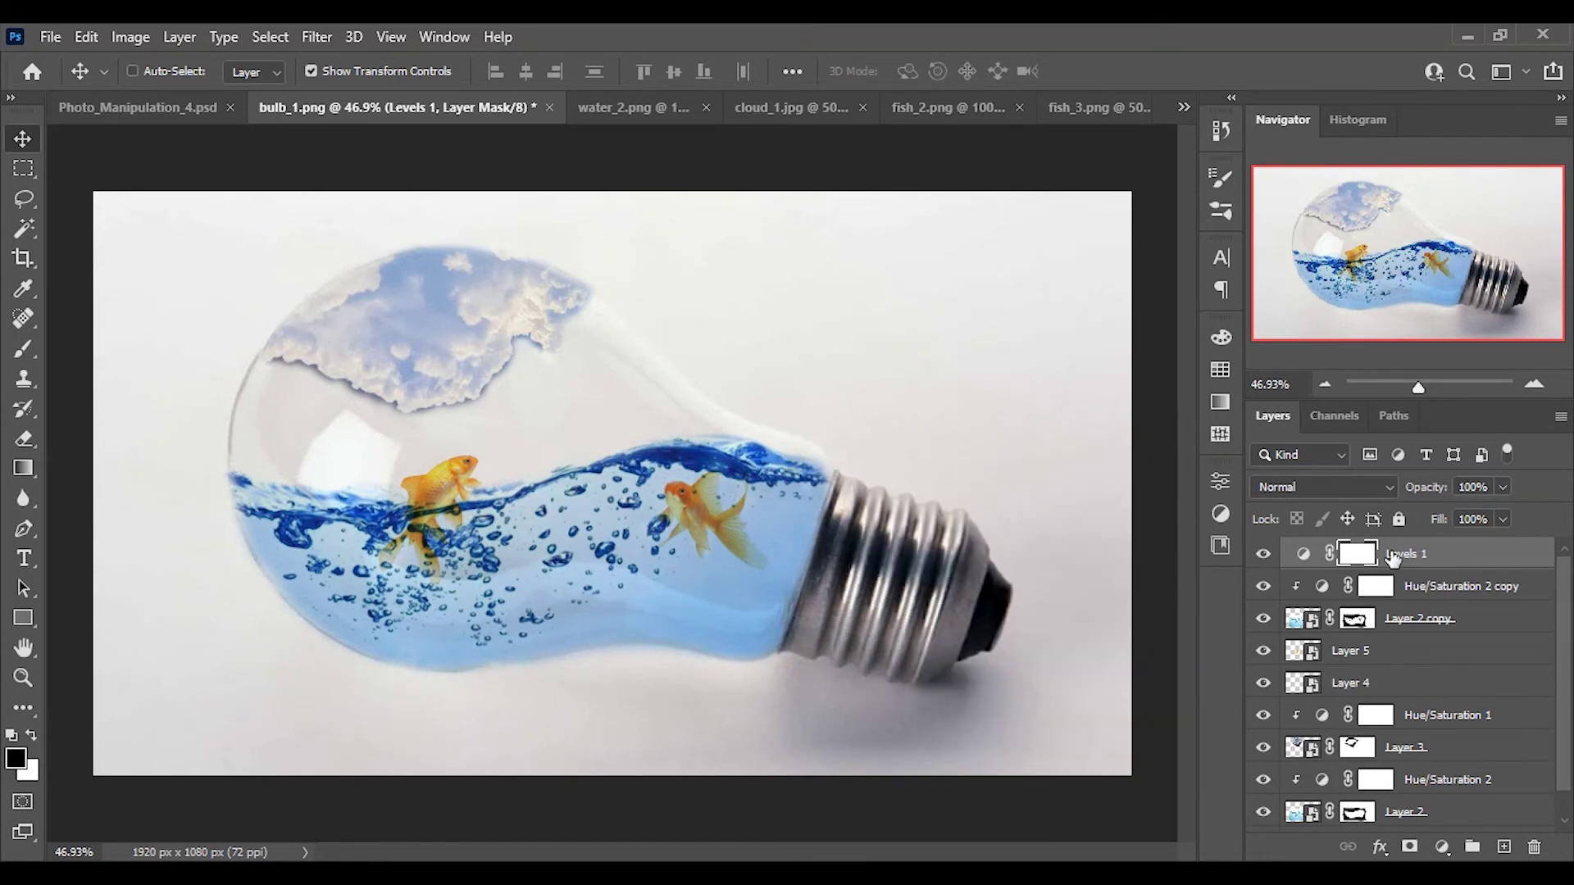
{"action": "key", "text": "ctrl+shift+alt+e"}
{"action": "right_click", "coordinate": [1423, 554]}
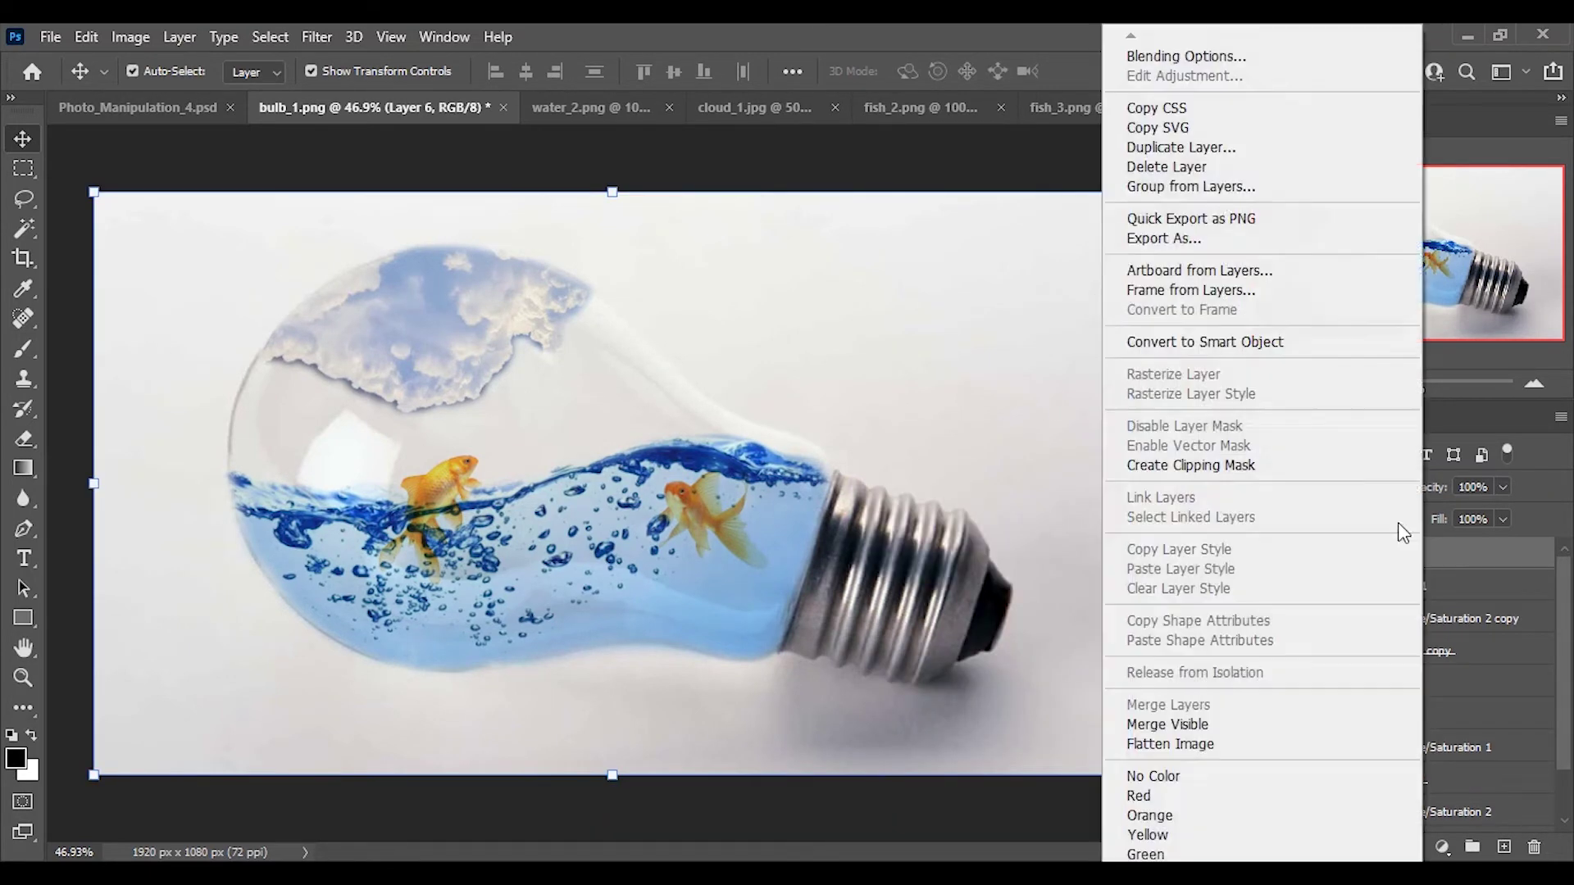
Step: Duplicate Layer 6, flip it vertically and move it below the bulb
{"action": "left_click", "coordinate": [1238, 161]}
{"action": "left_click", "coordinate": [993, 250]}
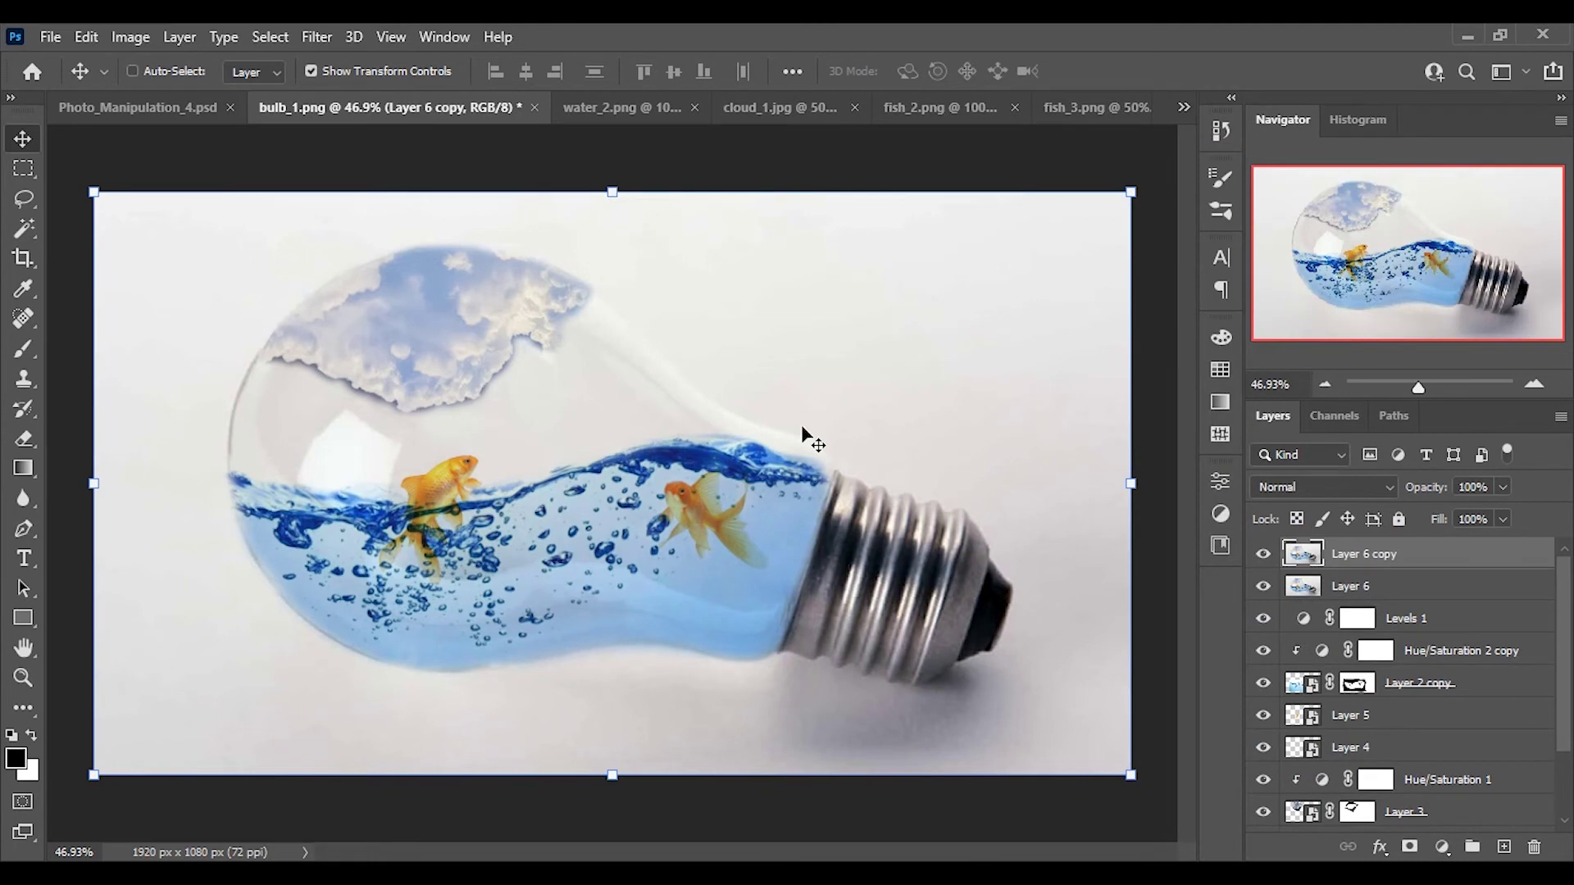
{"action": "key", "text": "ctrl+t"}
{"action": "right_click", "coordinate": [761, 246]}
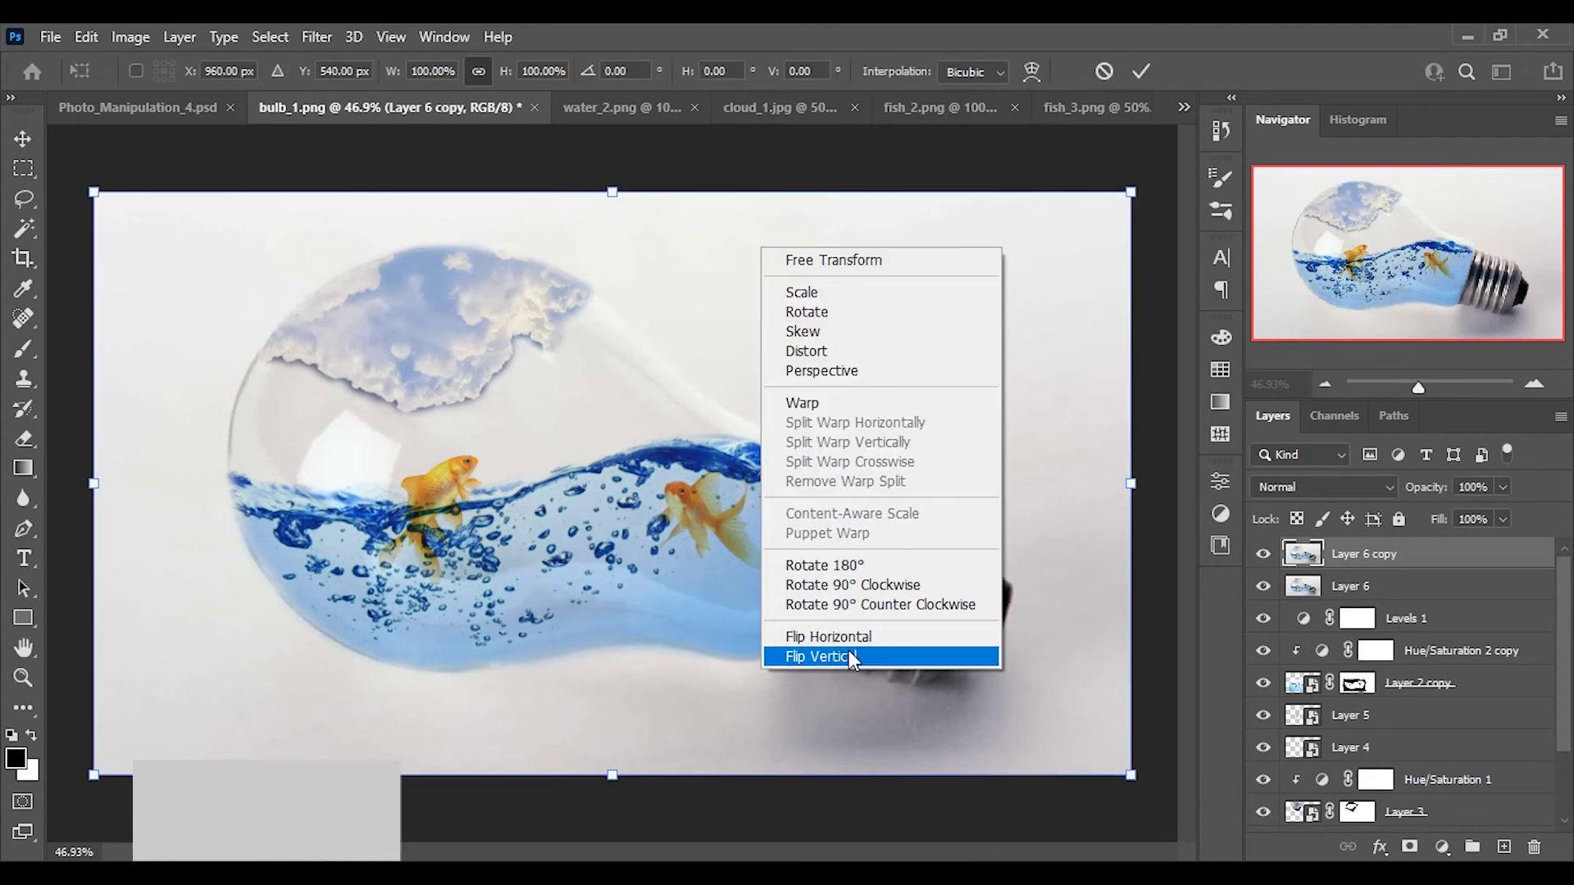
{"action": "left_click", "coordinate": [848, 656]}
{"action": "mouse_move", "coordinate": [659, 341]}
{"action": "left_mouse_down"}
{"action": "mouse_move", "coordinate": [595, 500]}
{"action": "mouse_move", "coordinate": [606, 810]}
{"action": "left_mouse_up"}
{"action": "key", "text": "Return"}
Step: Set the reflection to 39% opacity, nudge it up under the bulb, and add a layer mask
{"action": "left_click", "coordinate": [1502, 487]}
{"action": "left_click_drag", "start_coordinate": [1497, 514], "coordinate": [1440, 514]}
{"action": "left_click_drag", "start_coordinate": [599, 734], "coordinate": [594, 718]}
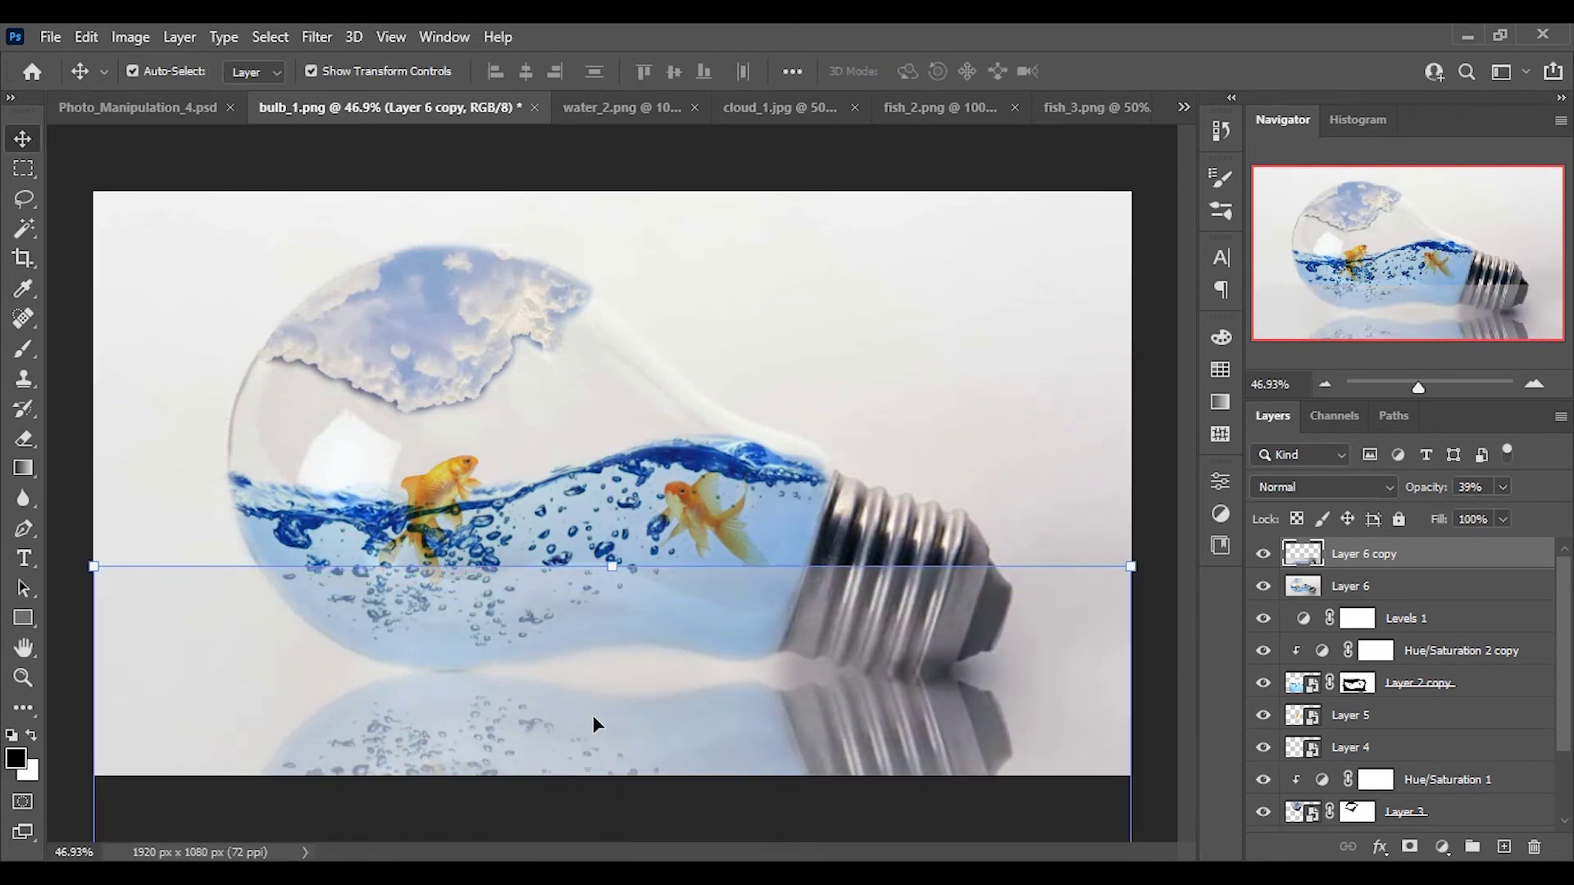
{"action": "left_click", "coordinate": [1409, 847]}
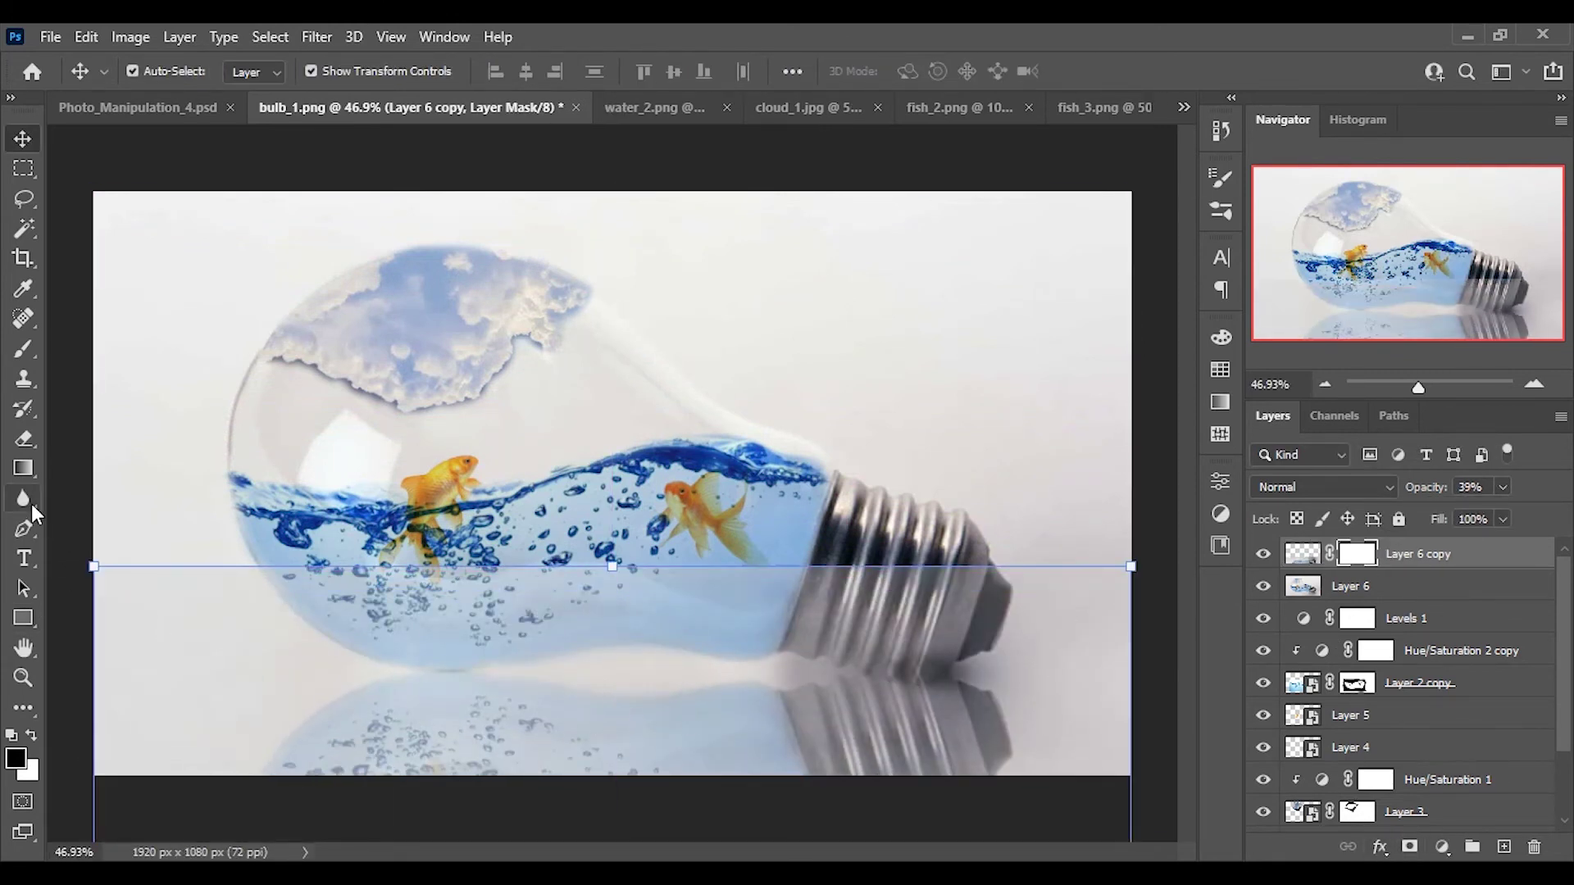
Step: Paint the reflection's mask to fade its top seam and the pale water band
{"action": "left_click", "coordinate": [23, 349]}
{"action": "mouse_move", "coordinate": [117, 572]}
{"action": "left_mouse_down"}
{"action": "mouse_move", "coordinate": [369, 583]}
{"action": "mouse_move", "coordinate": [290, 653]}
{"action": "left_mouse_up"}
{"action": "mouse_move", "coordinate": [348, 611]}
{"action": "left_mouse_down"}
{"action": "mouse_move", "coordinate": [500, 606]}
{"action": "mouse_move", "coordinate": [386, 591]}
{"action": "left_mouse_up"}
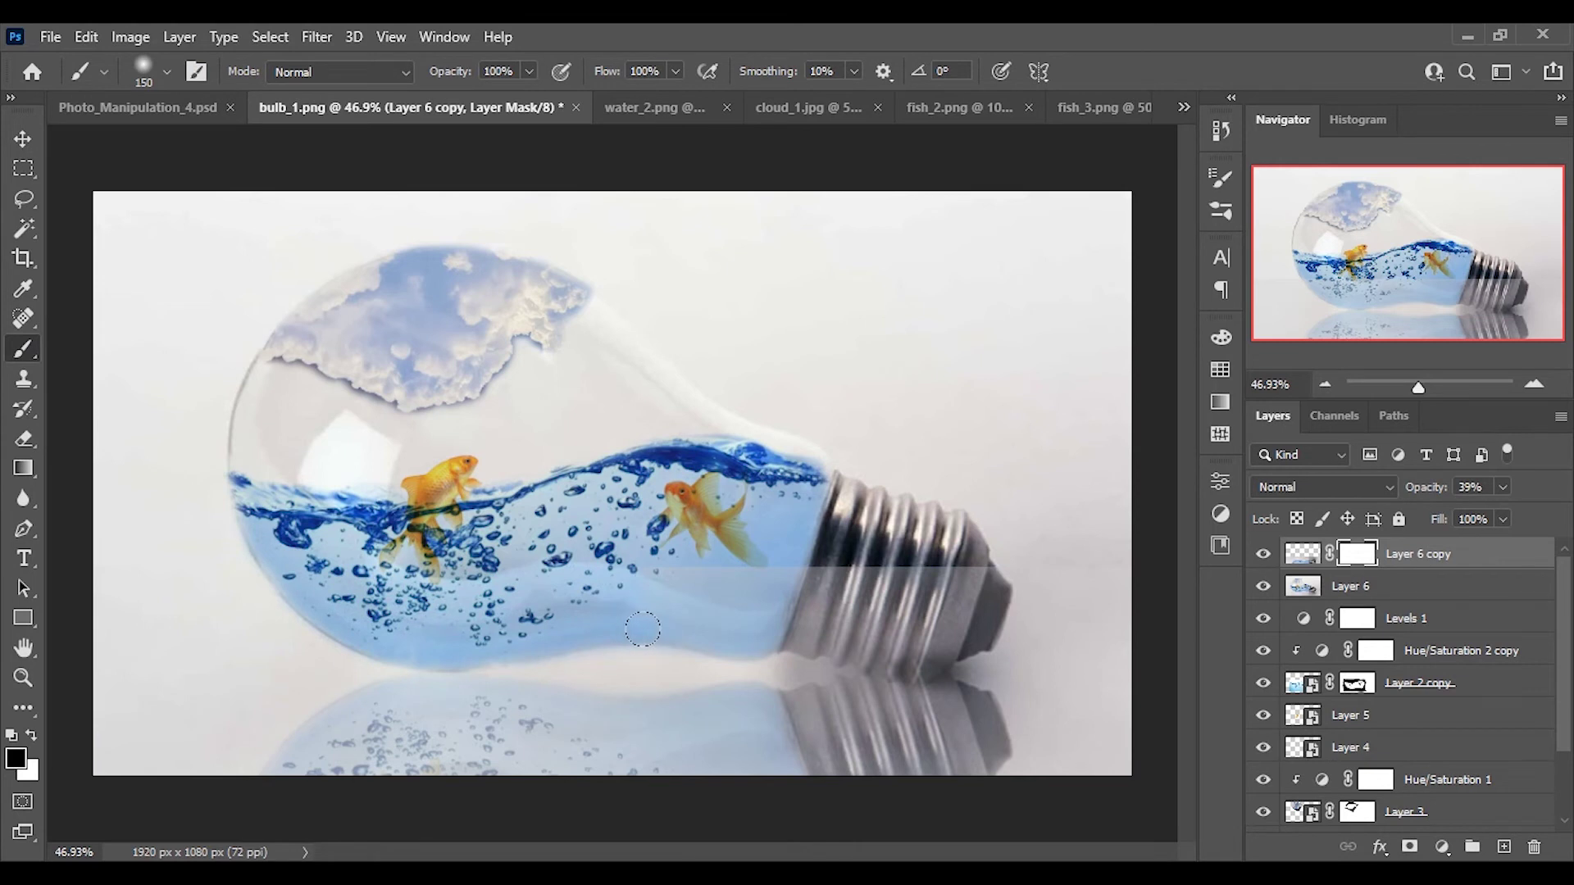
{"action": "mouse_move", "coordinate": [672, 621]}
{"action": "left_mouse_down"}
{"action": "mouse_move", "coordinate": [974, 576]}
{"action": "mouse_move", "coordinate": [905, 631]}
{"action": "left_mouse_up"}
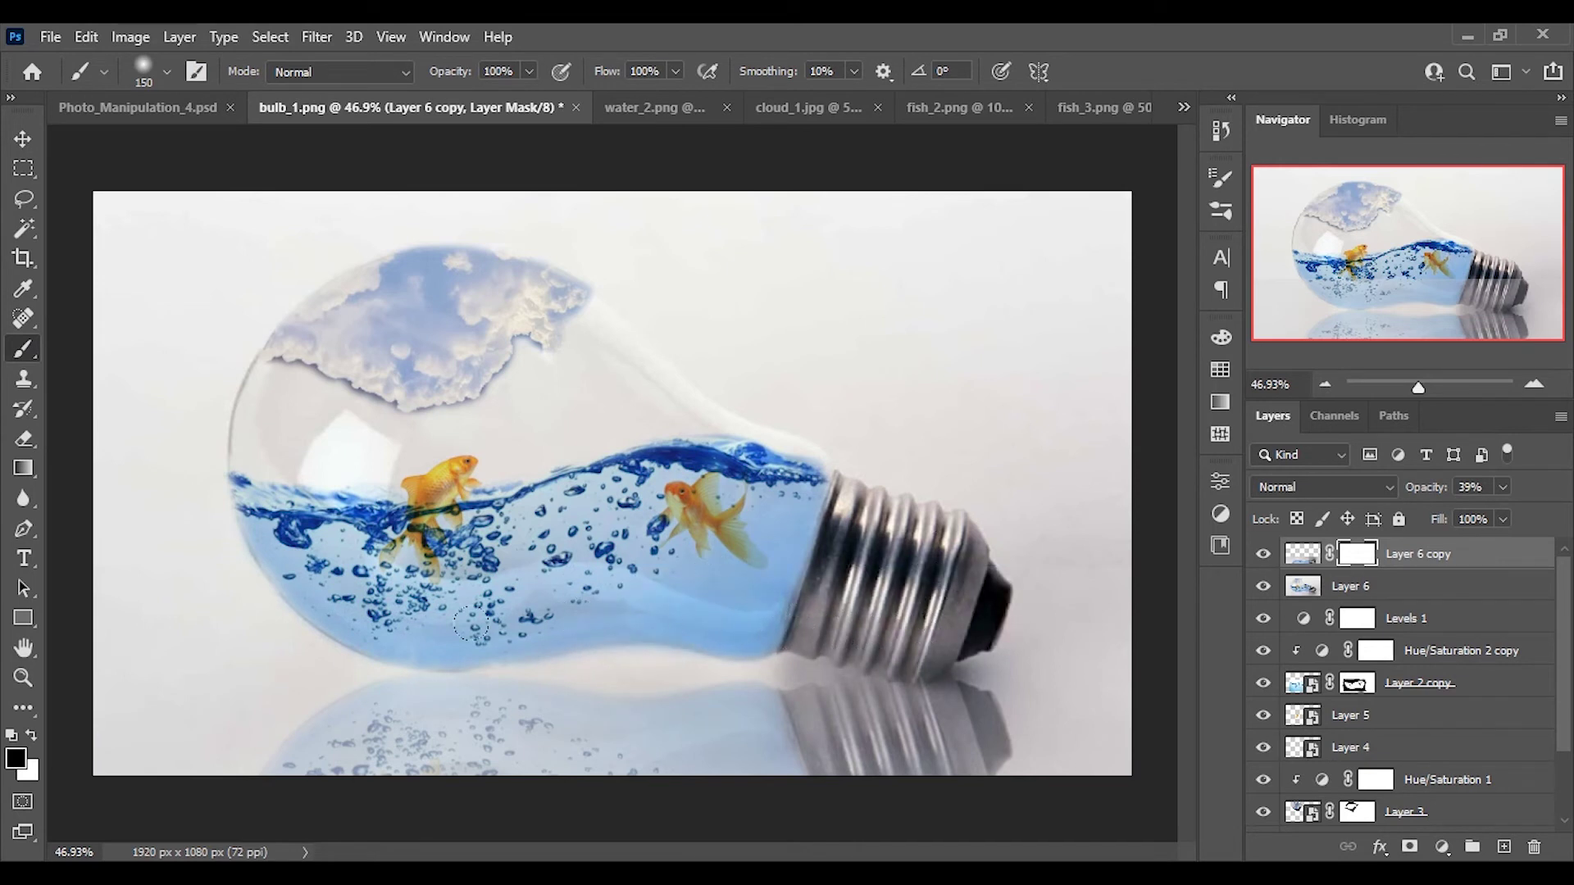
Step: Set the reflection's opacity to about 50% and merge all visible layers into Layer 7
{"action": "key", "text": "v"}
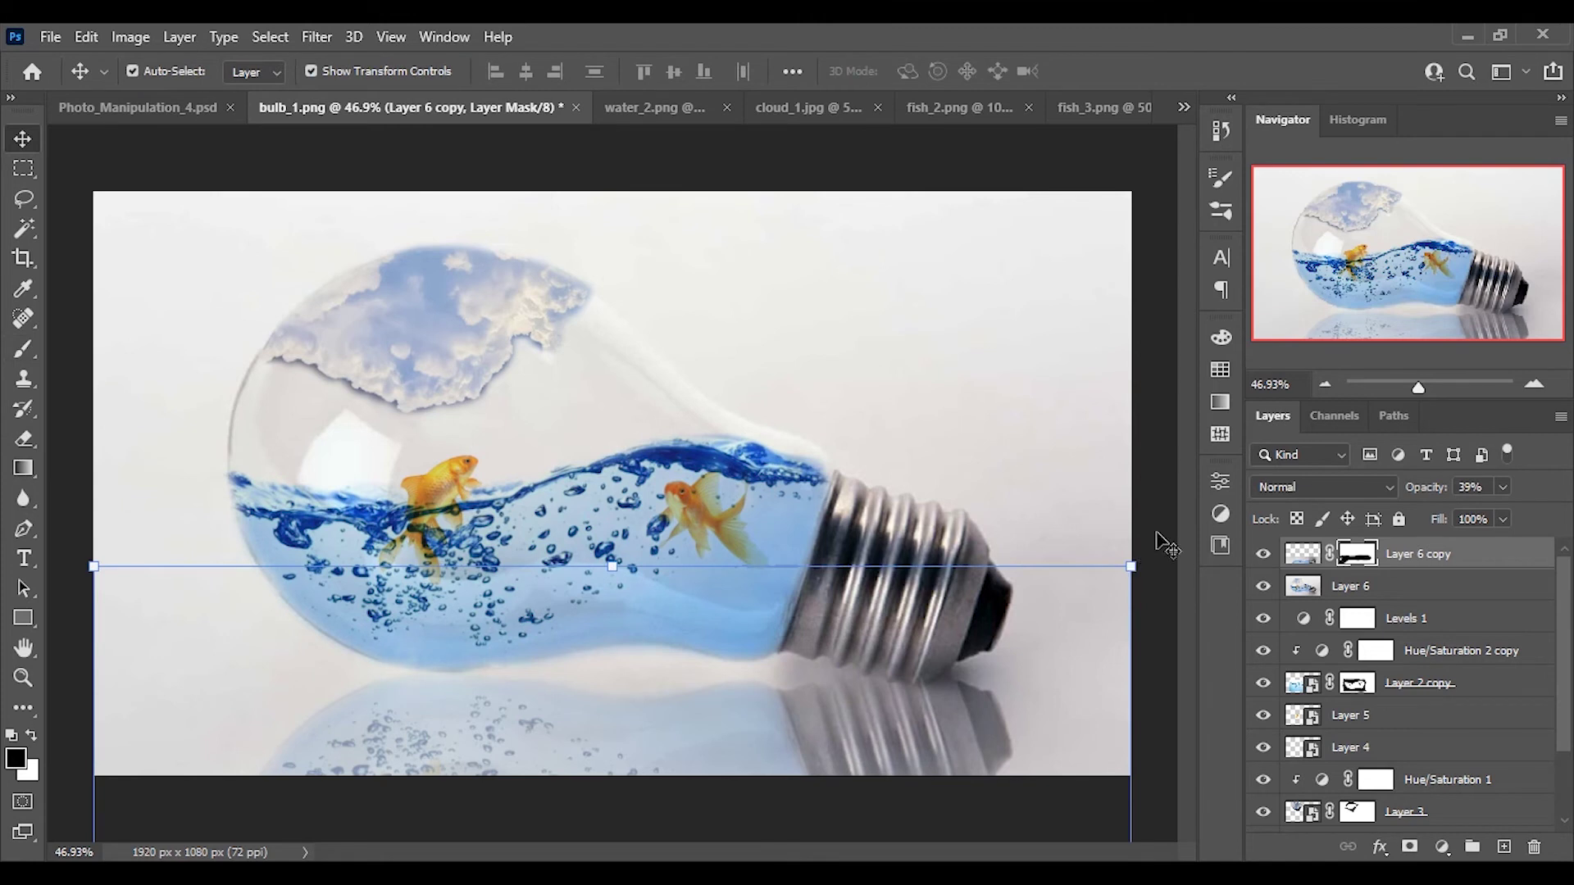
{"action": "left_click", "coordinate": [1412, 569], "text": "ctrl"}
{"action": "left_click", "coordinate": [1414, 557]}
{"action": "left_click", "coordinate": [1492, 485]}
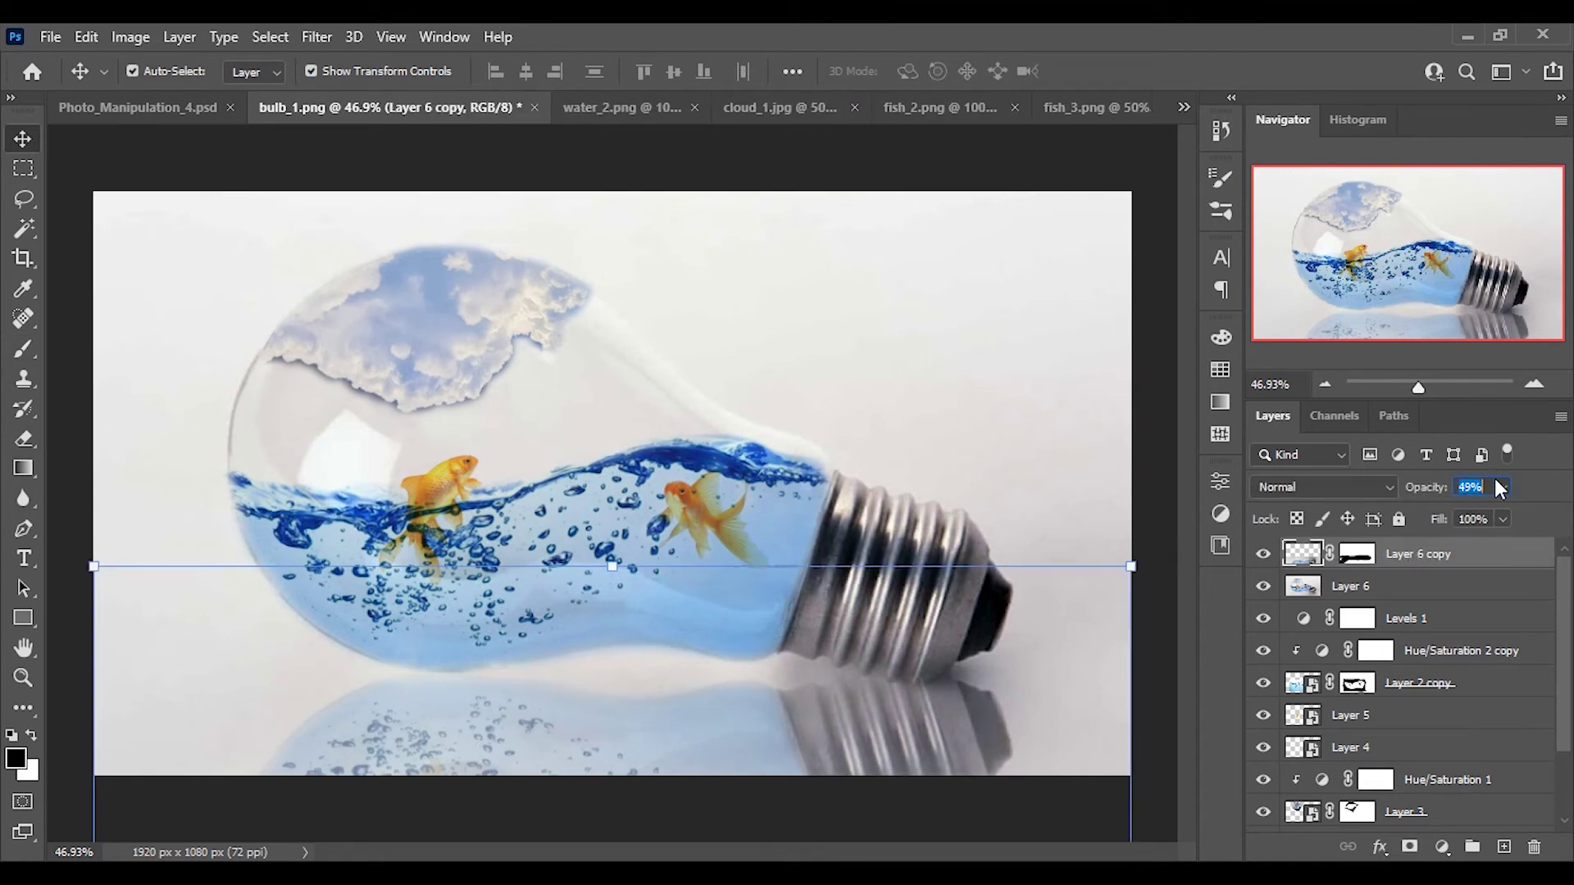
{"action": "key", "text": "Down"}
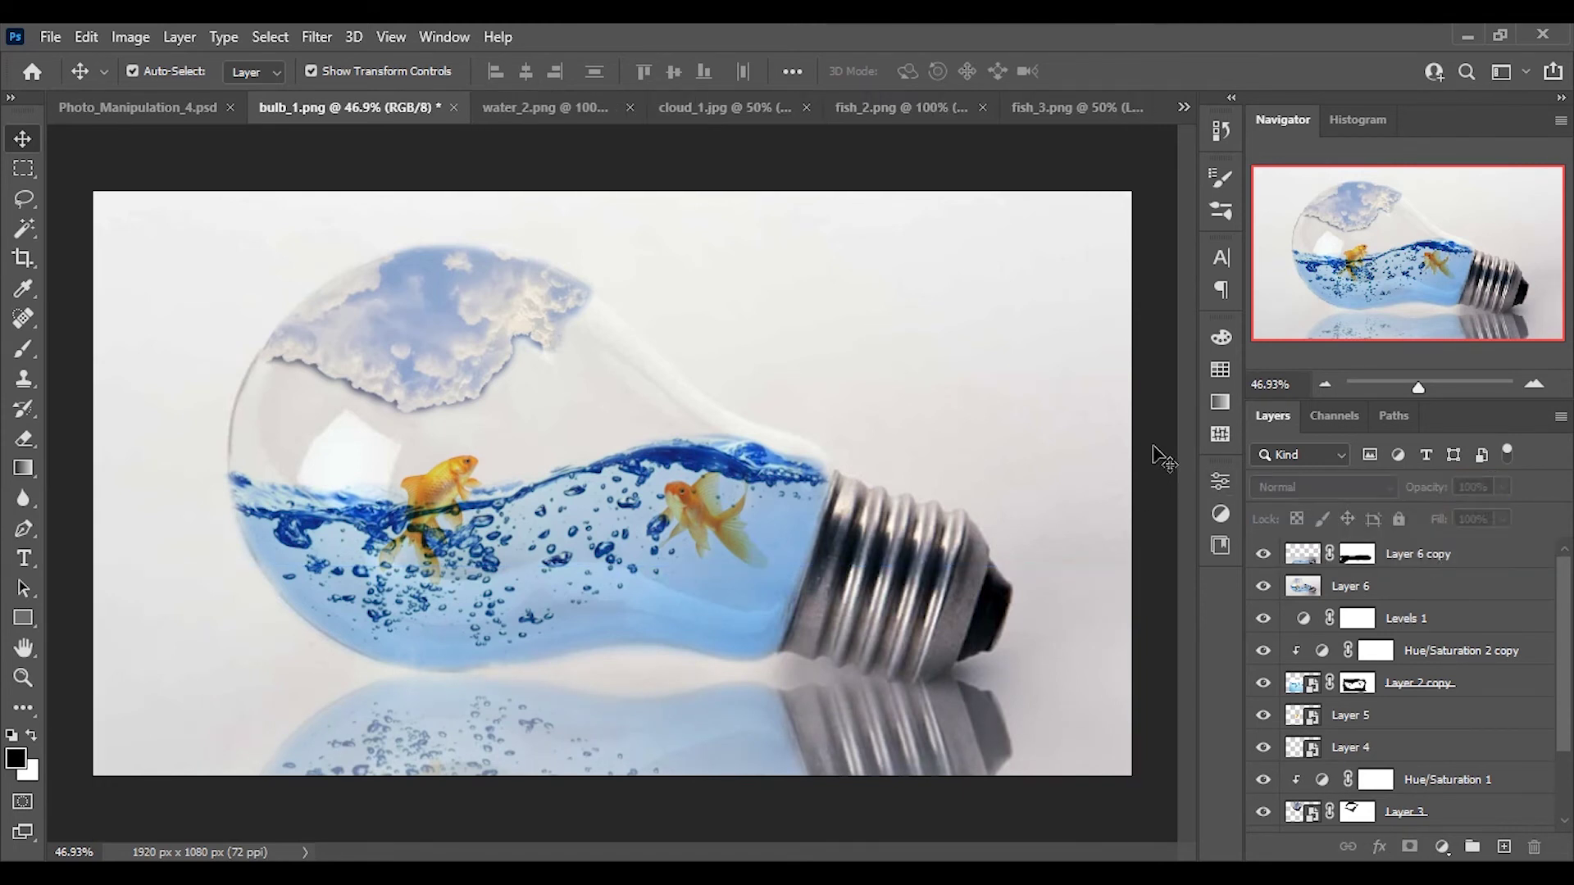
{"action": "key", "text": "ctrl+shift+alt+e"}
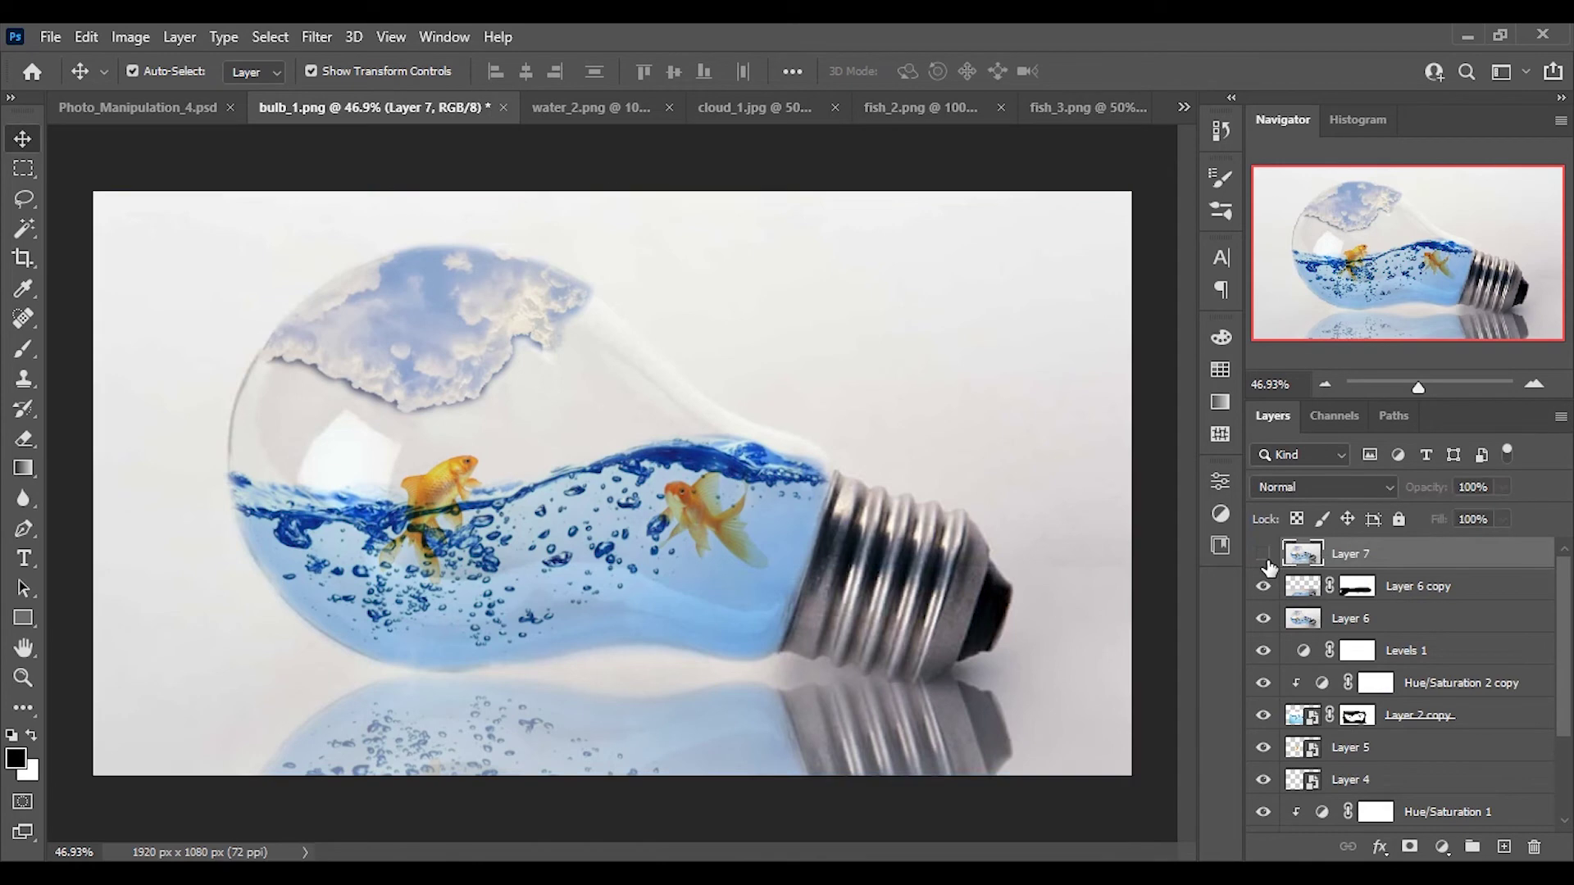
Step: Bring the merged image into the main document and collapse its alignment properties
{"action": "mouse_move", "coordinate": [536, 332]}
{"action": "left_mouse_down"}
{"action": "mouse_move", "coordinate": [461, 267]}
{"action": "mouse_move", "coordinate": [585, 451]}
{"action": "left_mouse_up"}
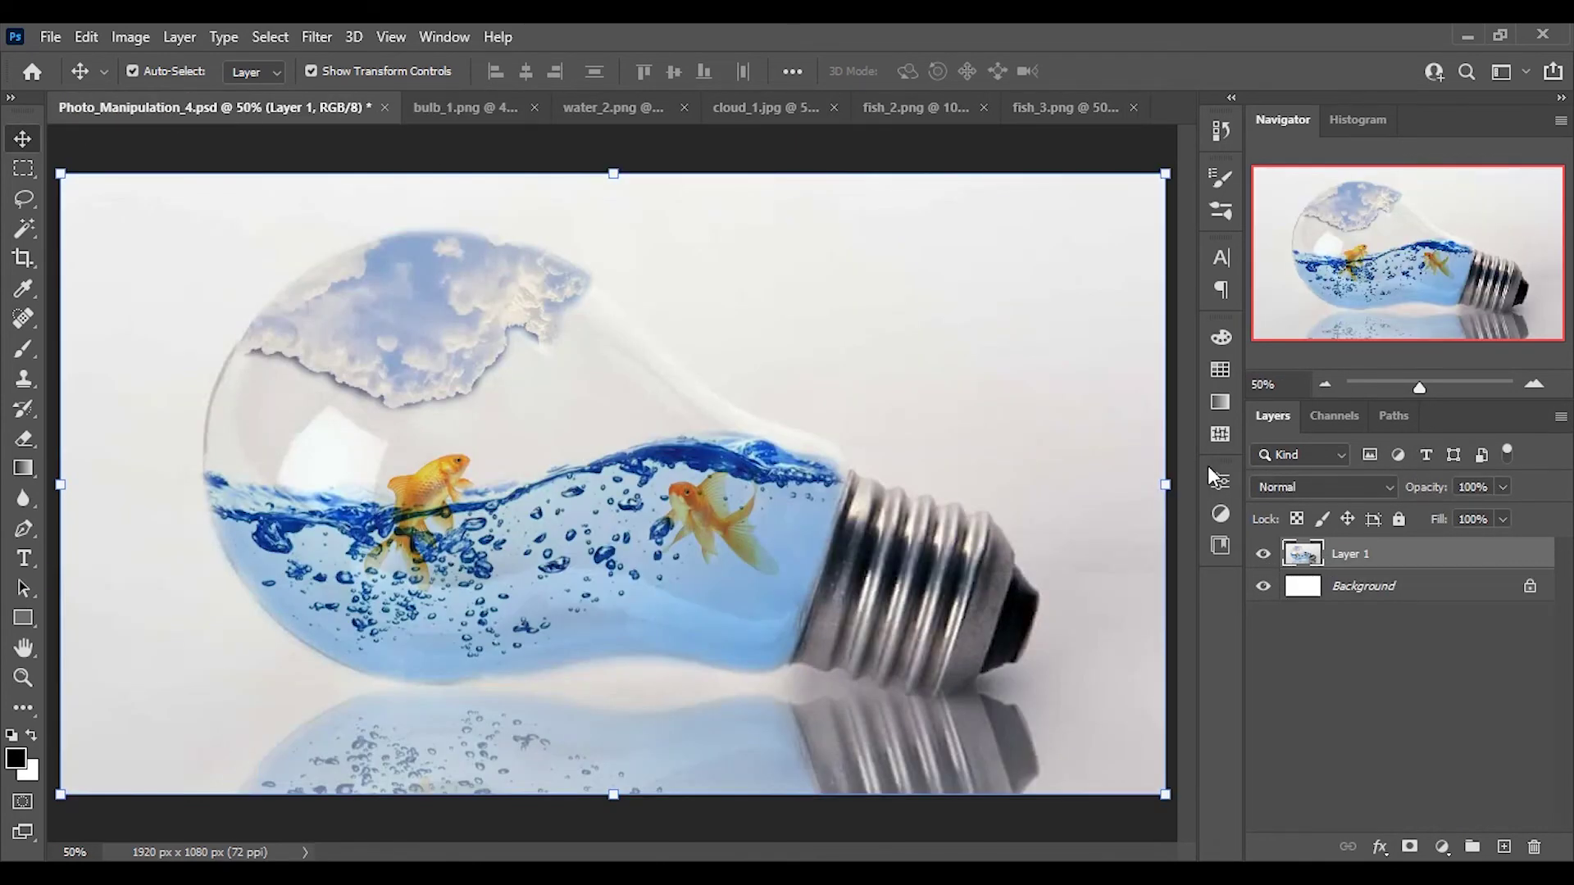
{"action": "left_click", "coordinate": [1221, 480]}
{"action": "scroll", "coordinate": [1008, 797], "scroll_direction": "down", "scroll_amount": 2}
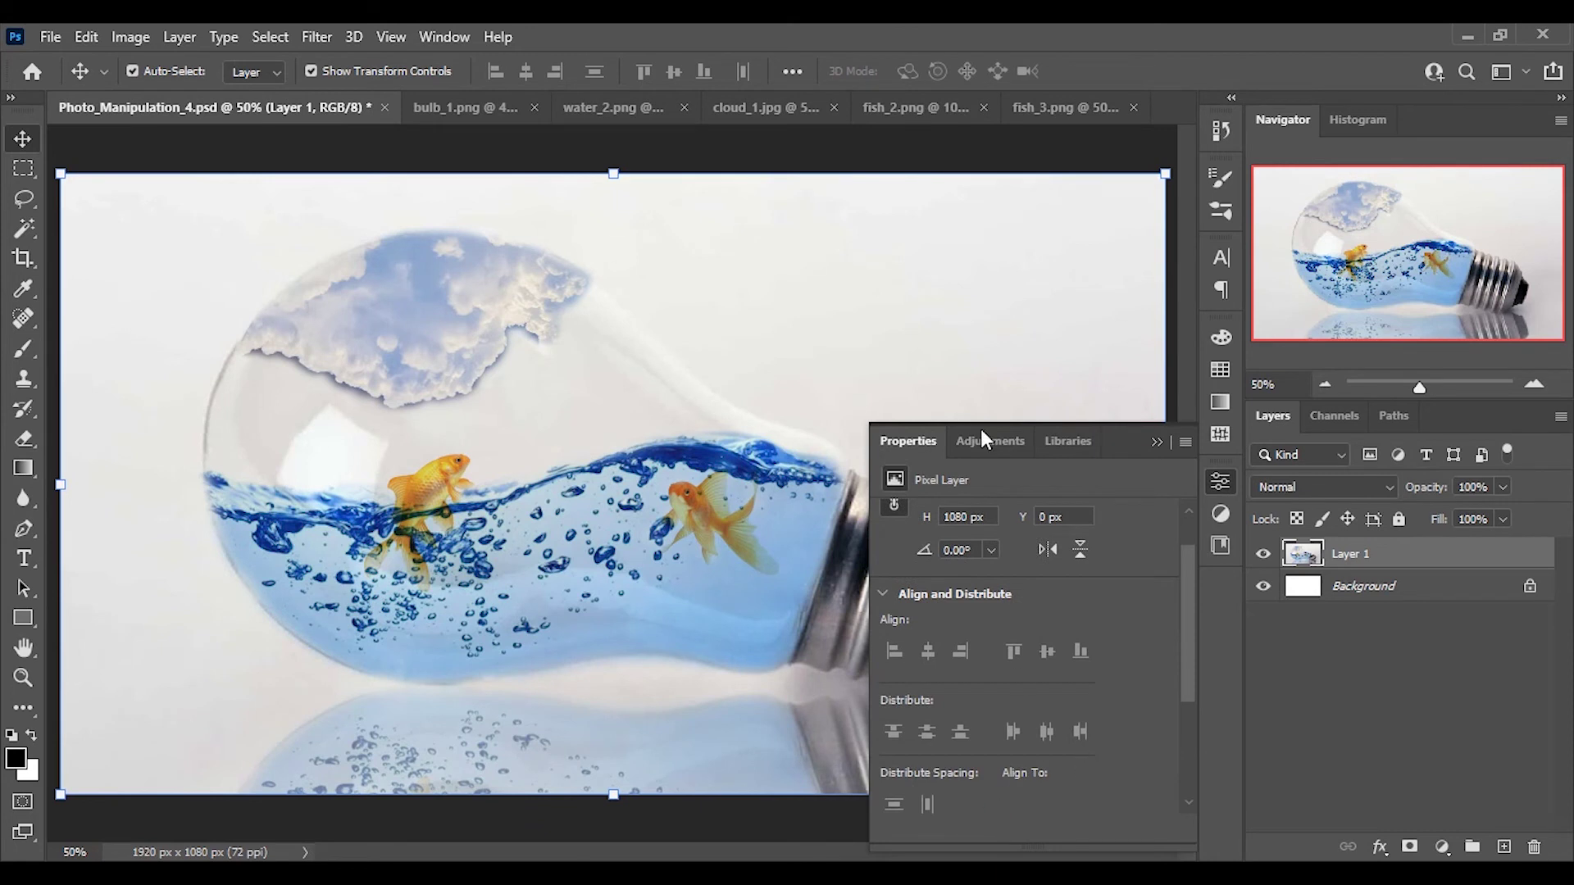
{"action": "left_click_drag", "start_coordinate": [1191, 603], "coordinate": [1189, 648]}
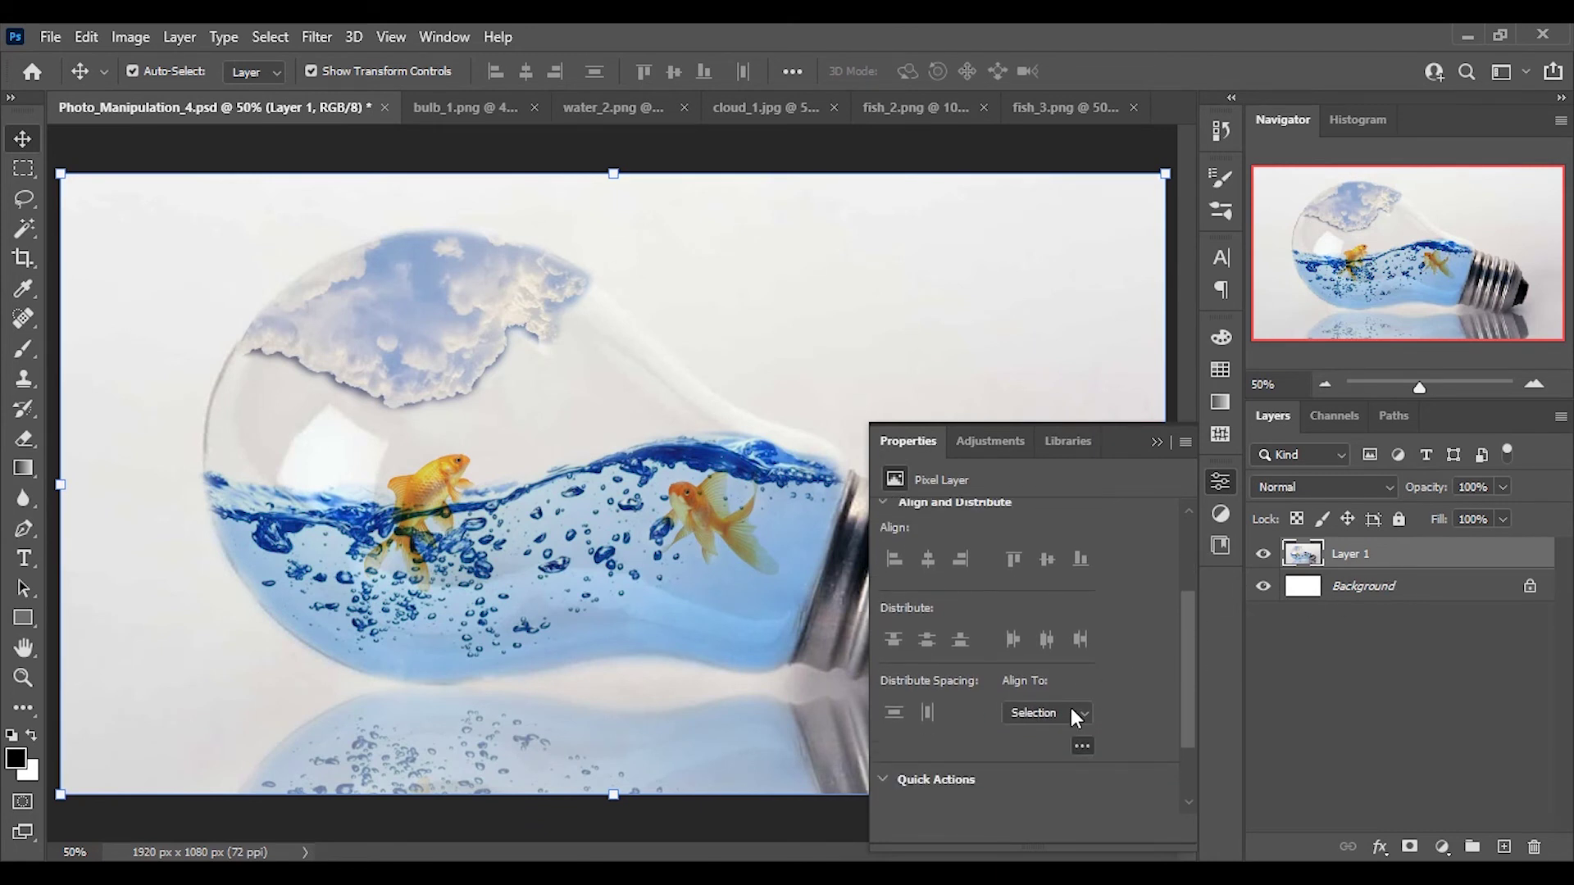
{"action": "left_click", "coordinate": [1044, 386]}
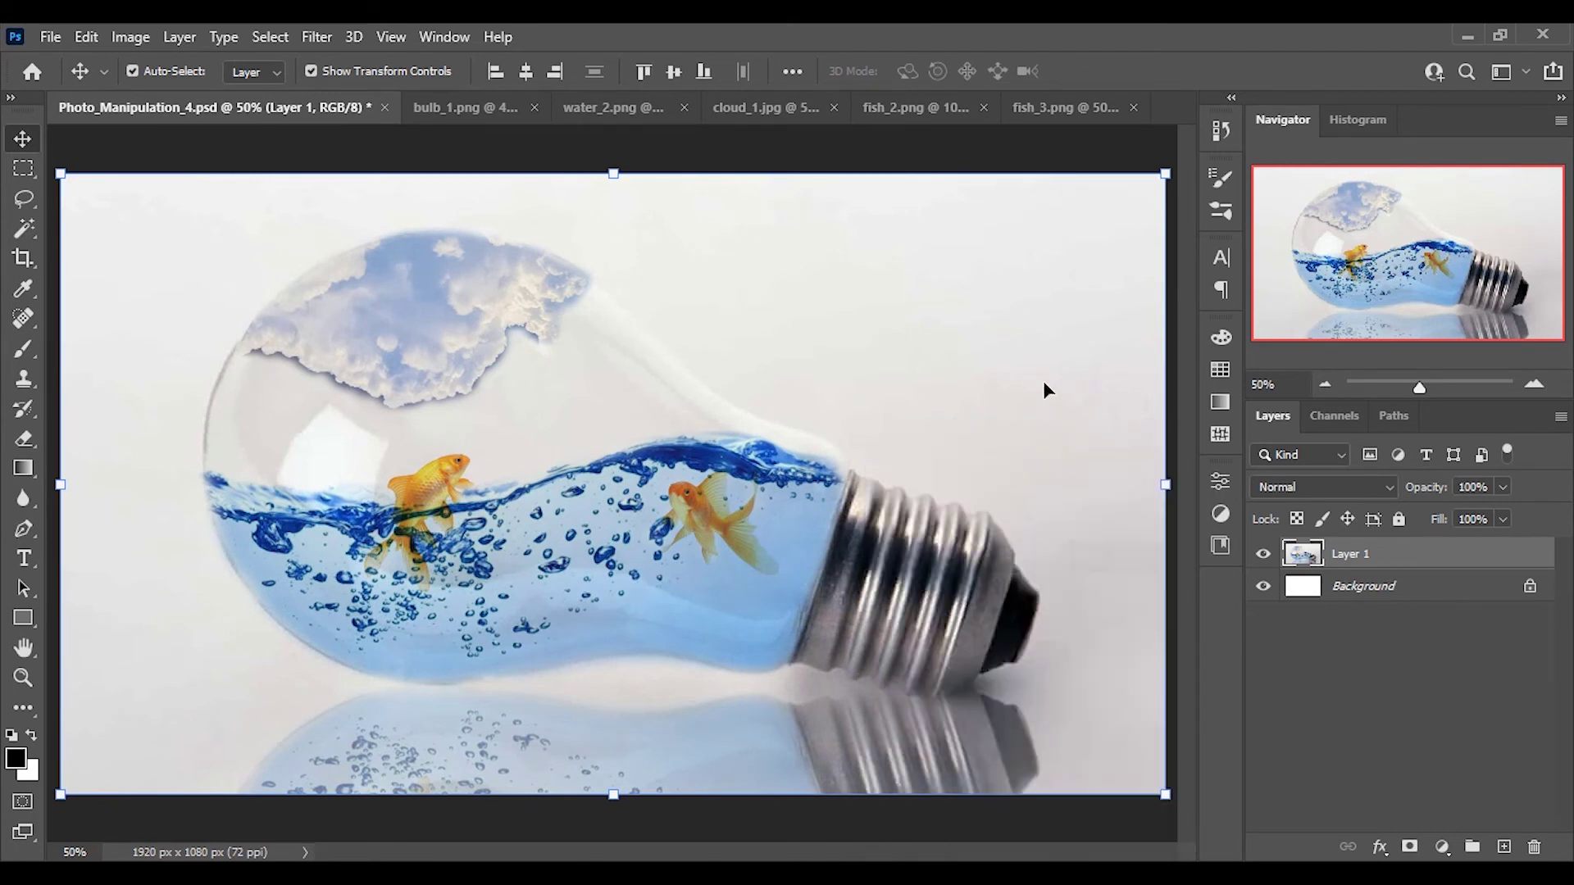
{"action": "left_click", "coordinate": [1426, 590]}
{"action": "left_click", "coordinate": [1386, 558]}
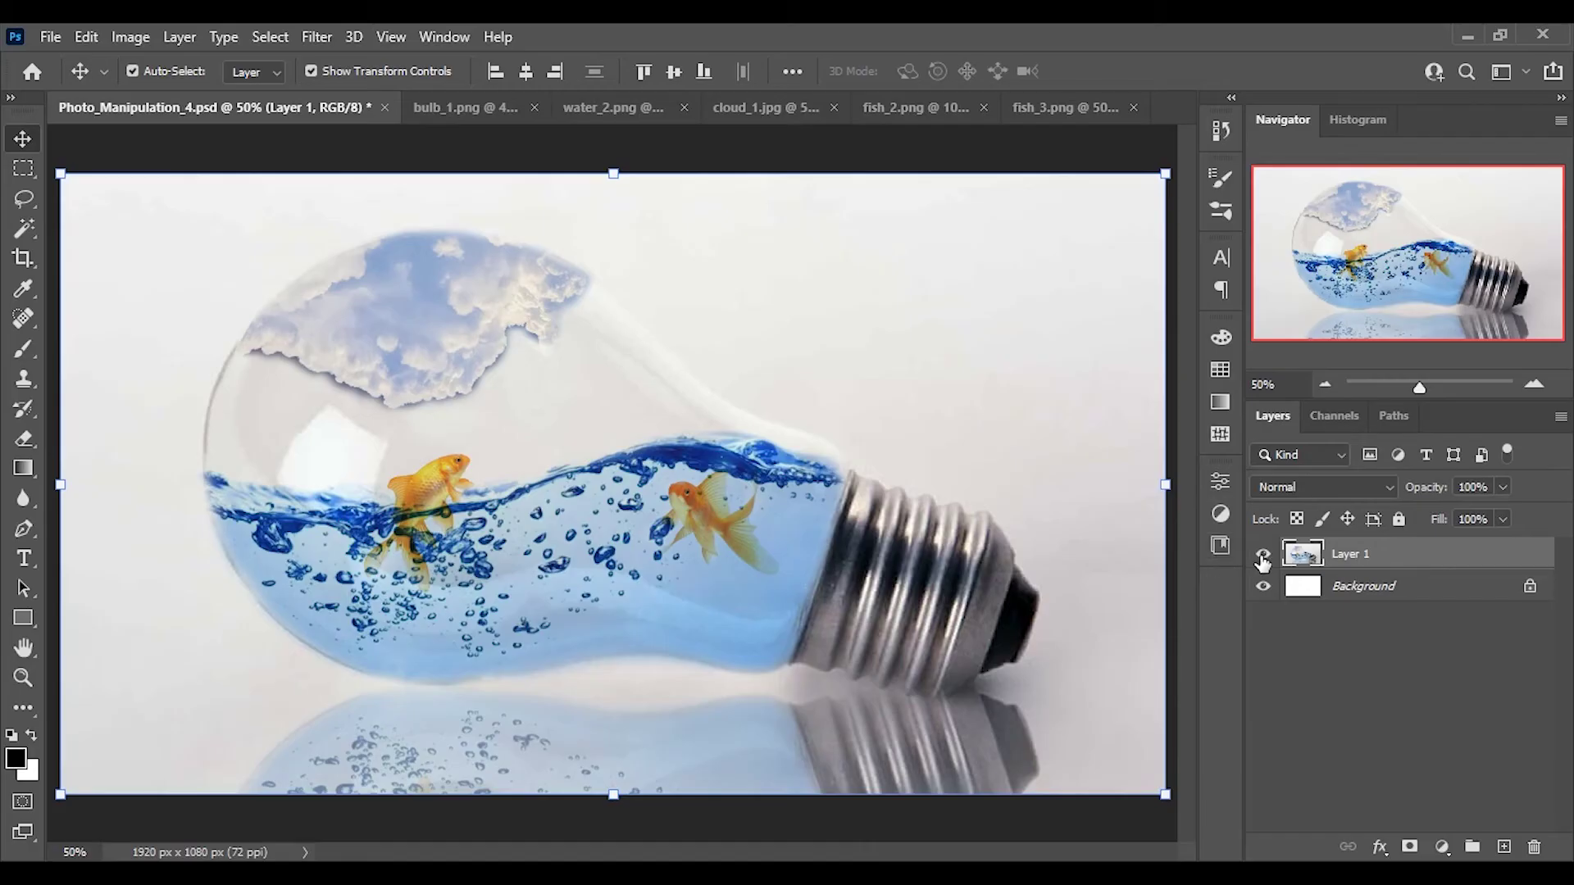
Step: Hide Layer 1 so only the blank white background remains
{"action": "left_click", "coordinate": [1263, 554]}
{"action": "left_click", "coordinate": [23, 558]}
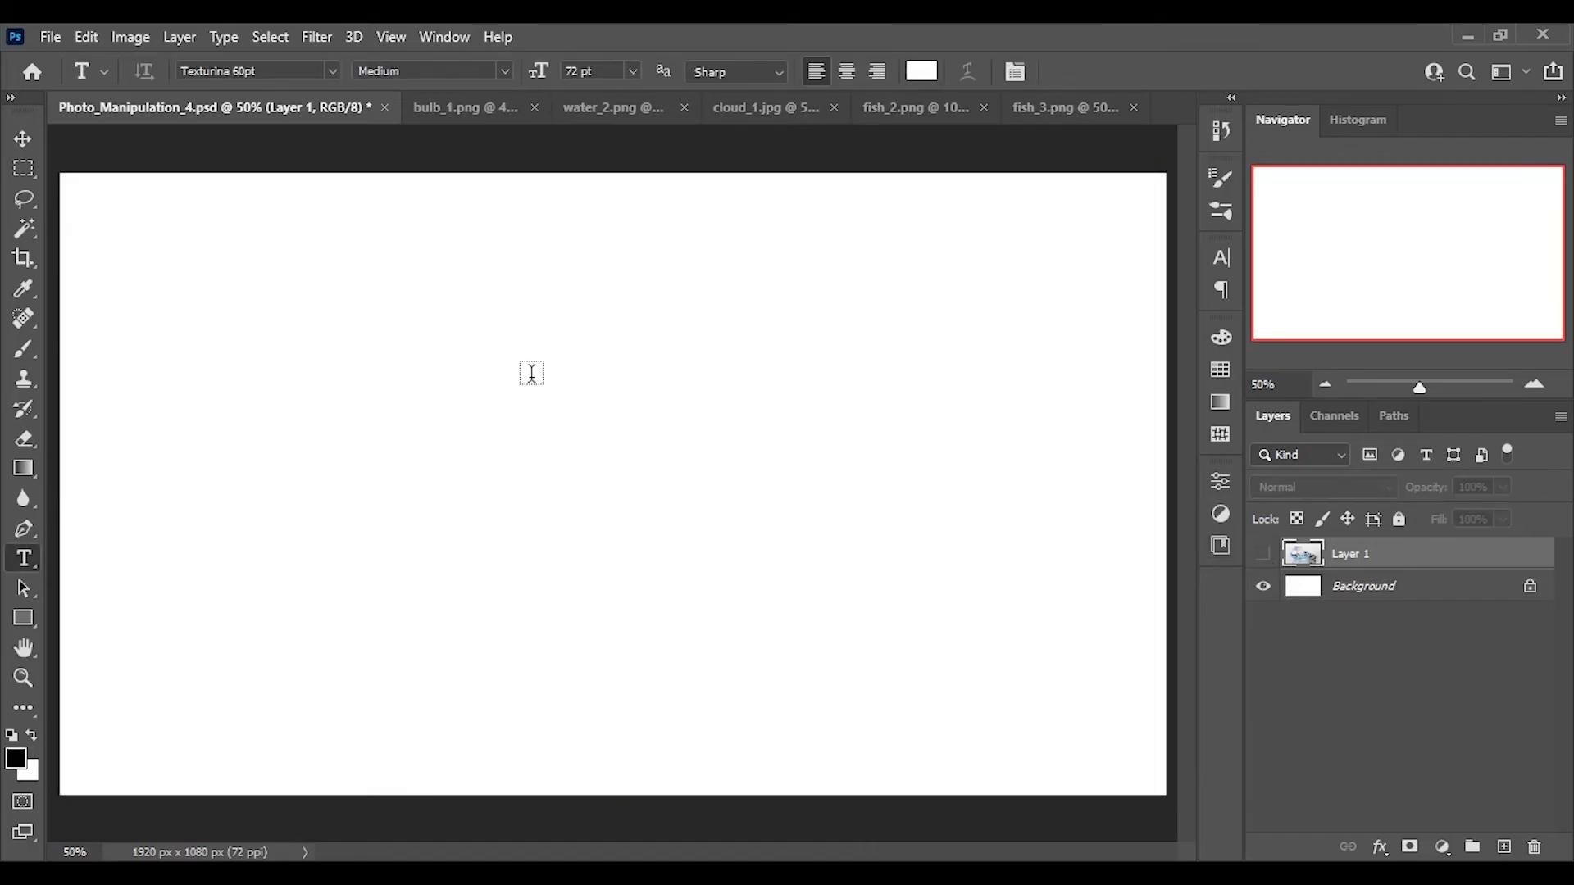
Step: Set the Type tool to 72 pt, centre-aligned, and place a new text layer on the canvas
{"action": "left_click", "coordinate": [632, 72]}
{"action": "left_click", "coordinate": [607, 365]}
{"action": "key", "text": "v"}
{"action": "left_click", "coordinate": [31, 567]}
{"action": "left_click", "coordinate": [632, 72]}
{"action": "left_click", "coordinate": [616, 359]}
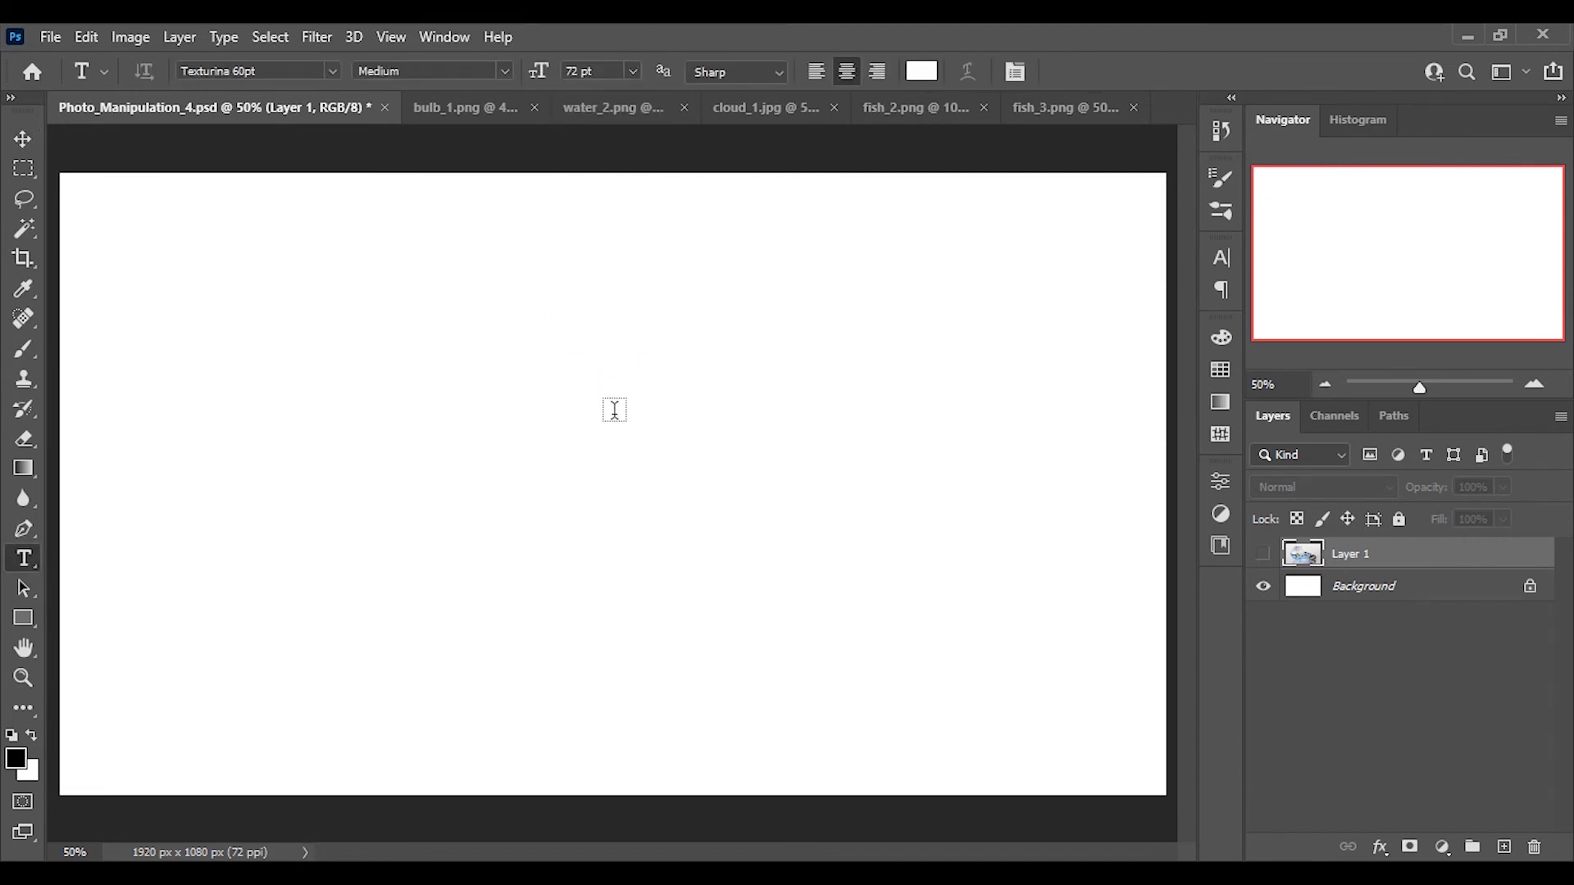
{"action": "left_click", "coordinate": [565, 332]}
Step: Give the placeholder text layer a red Stroke and Bevel & Emboss effect
{"action": "left_click", "coordinate": [1101, 72]}
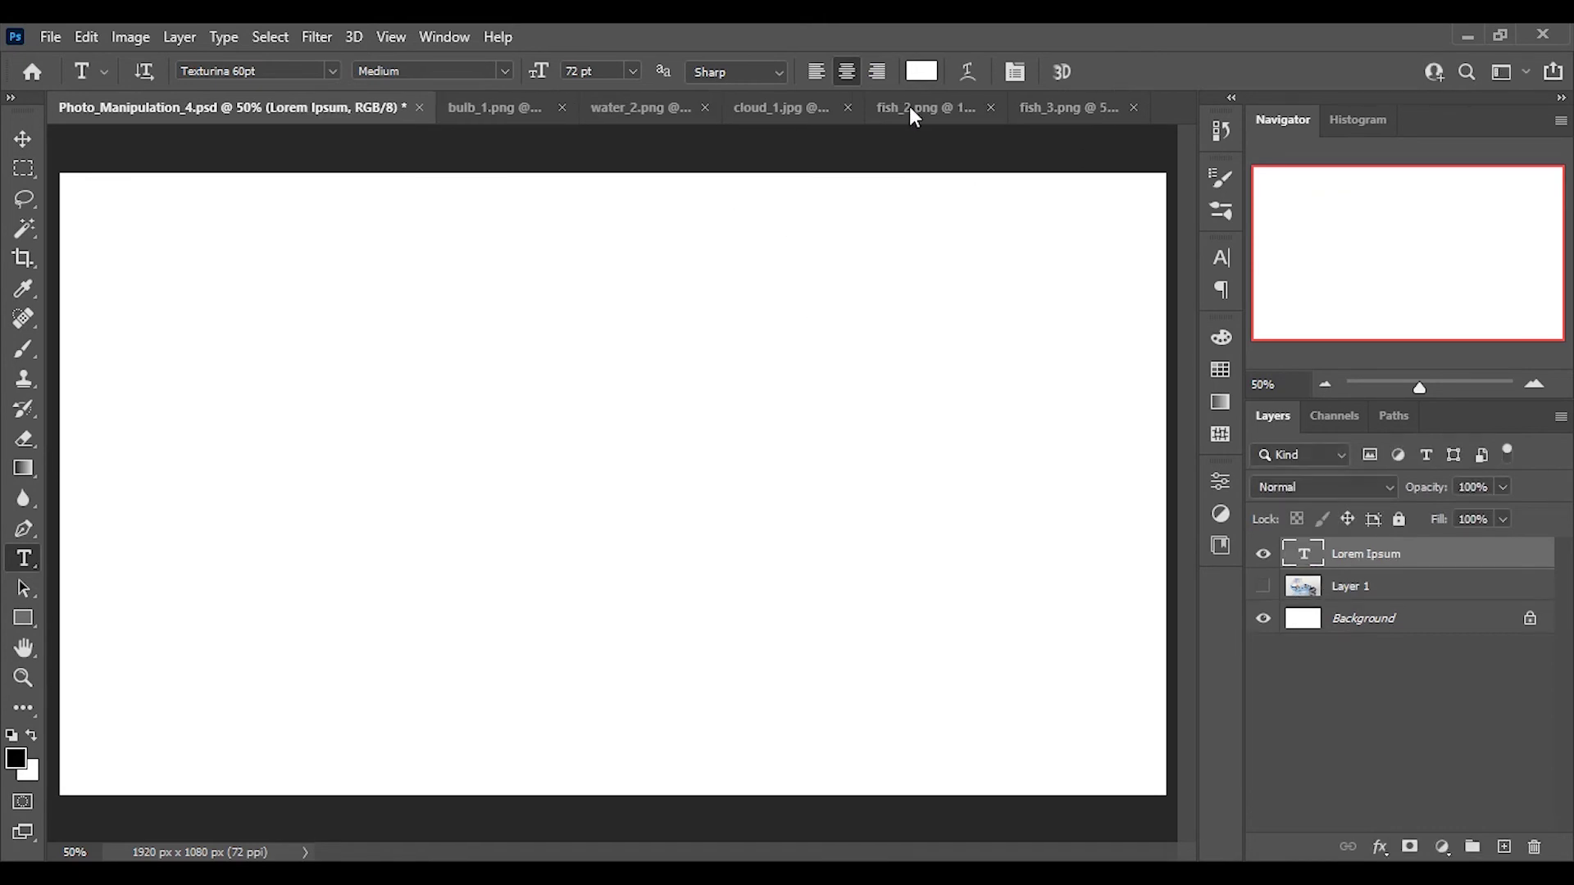
{"action": "left_click", "coordinate": [1380, 847]}
{"action": "left_click", "coordinate": [1428, 688]}
{"action": "left_click", "coordinate": [627, 283]}
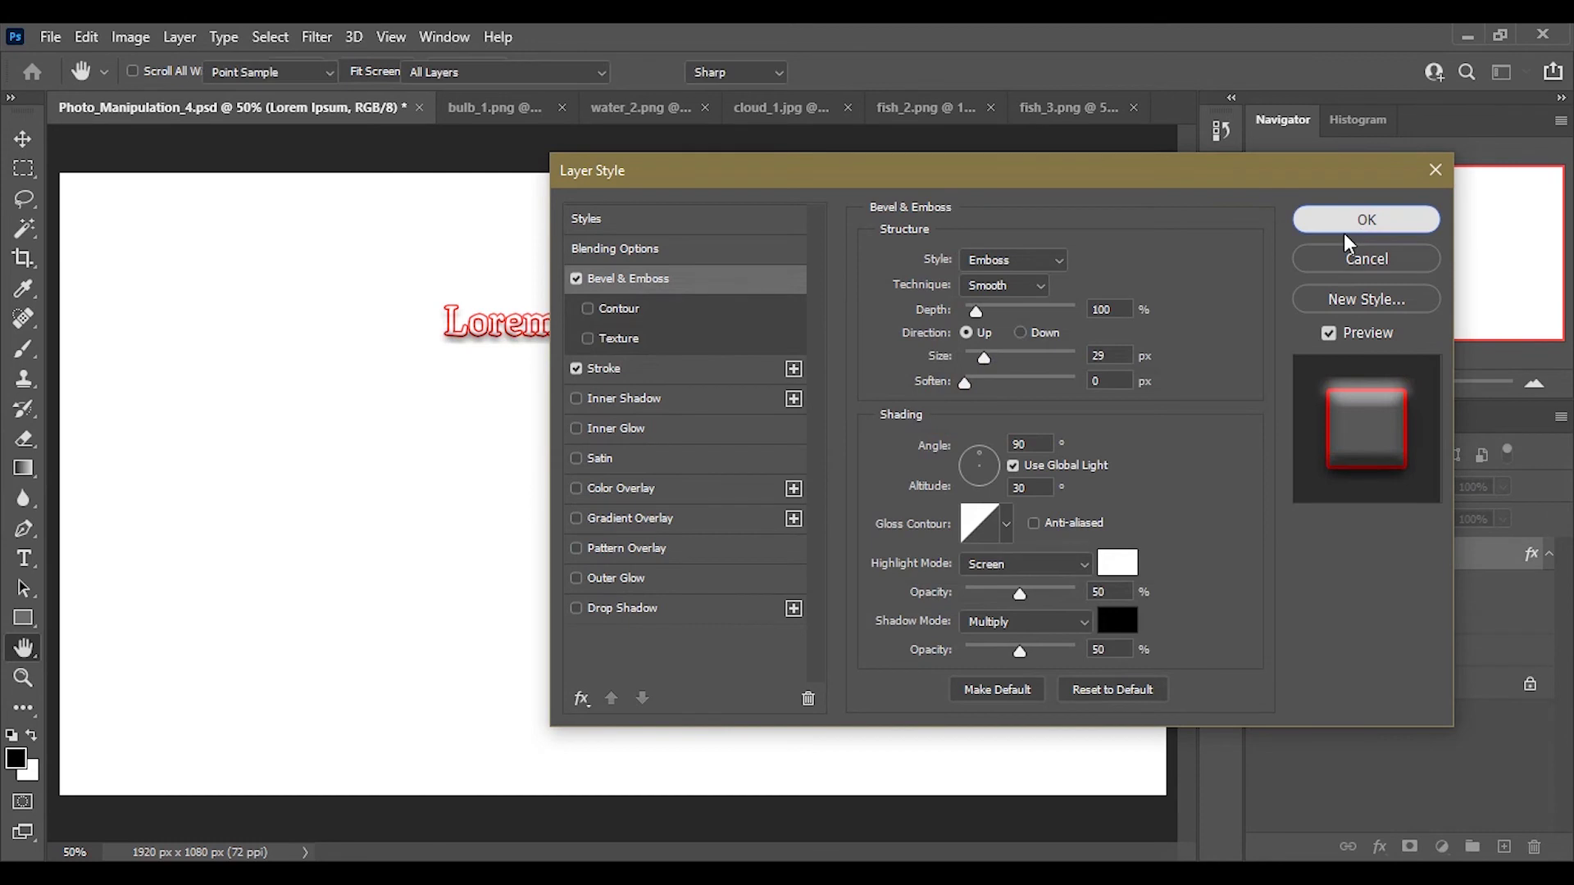
{"action": "left_click", "coordinate": [1363, 220]}
Step: Replace the placeholder with the quote 'Beauty Is Everywhere Just See It' and commit it
{"action": "left_click_drag", "start_coordinate": [685, 326], "coordinate": [435, 333]}
{"action": "type", "text": "Beauty Is"}
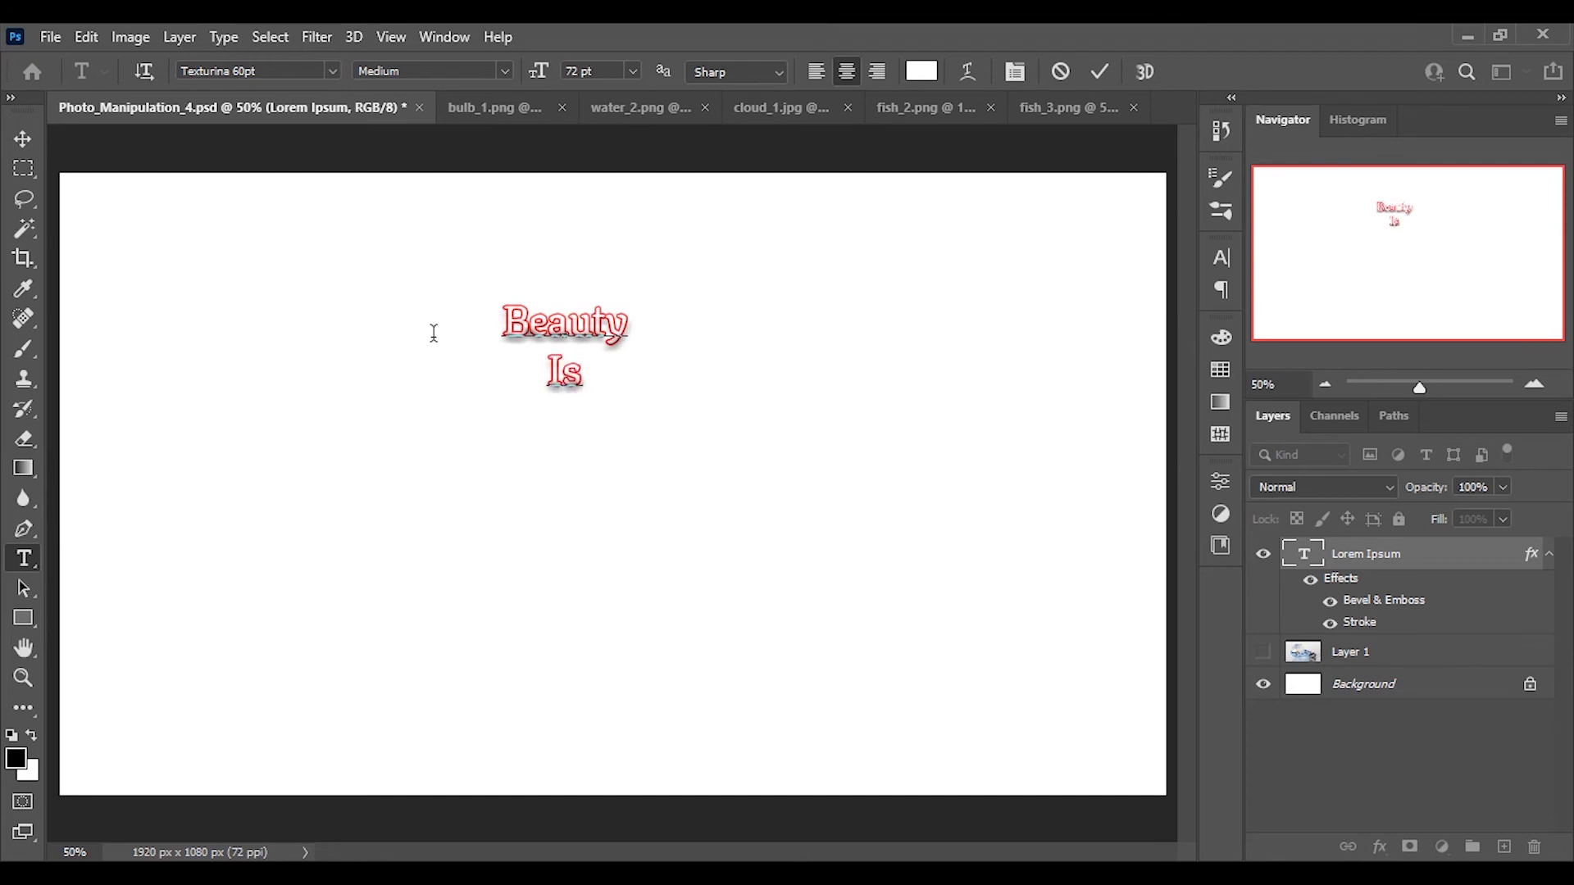
{"action": "type", "text": " Everywhere"}
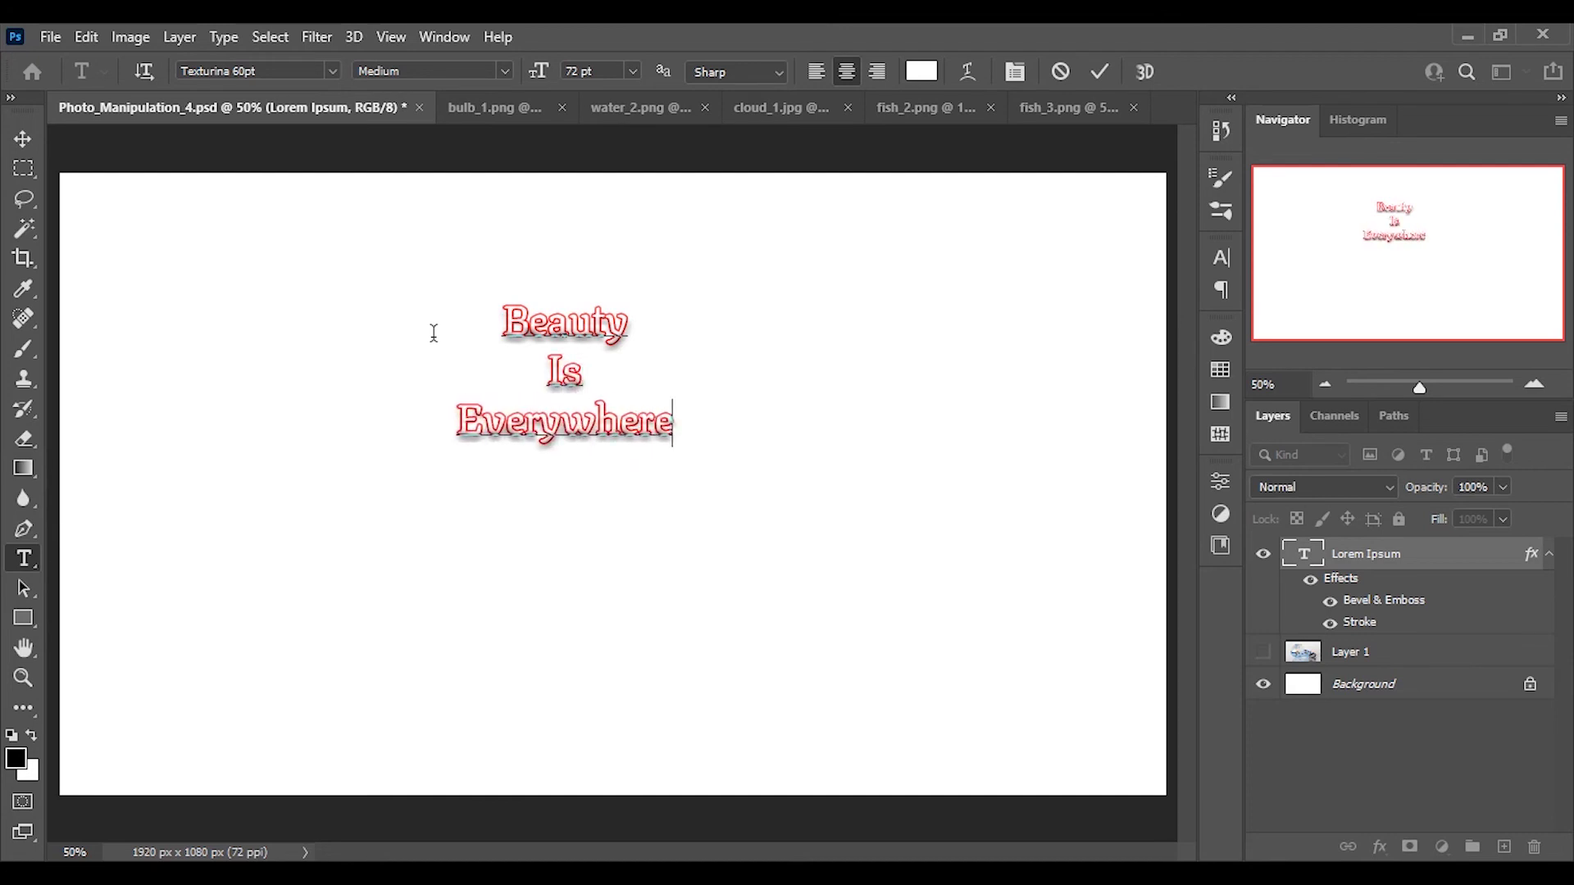
{"action": "type", "text": " Just See It"}
{"action": "left_click", "coordinate": [22, 138]}
Step: Move the quote up and add a 48 pt, left-aligned text layer below it
{"action": "left_click_drag", "start_coordinate": [611, 433], "coordinate": [651, 359]}
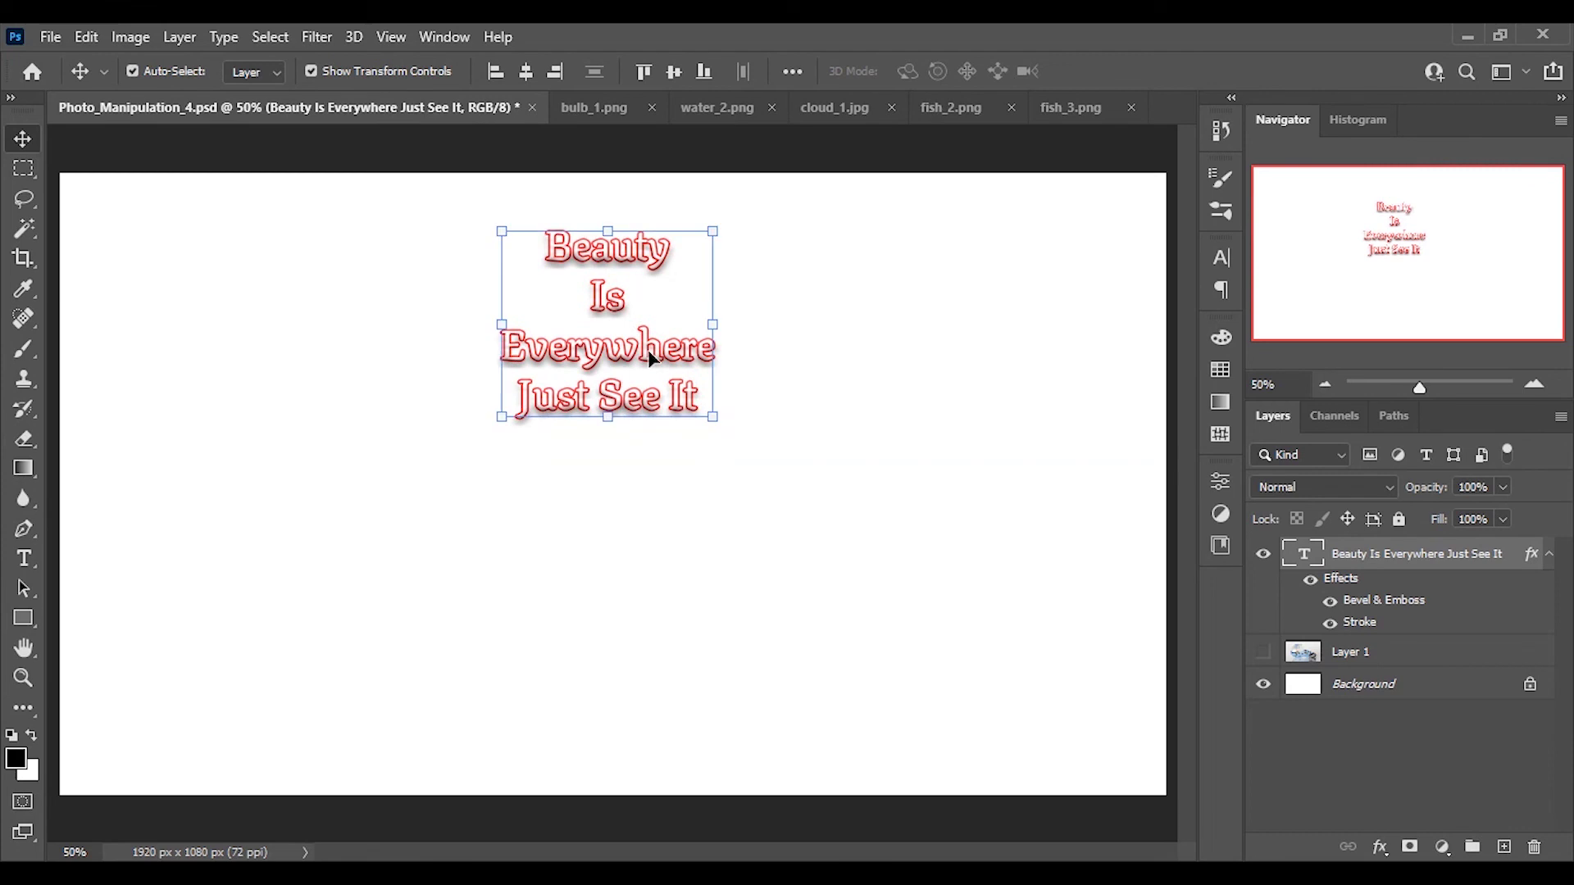
{"action": "key", "text": "t"}
{"action": "left_click", "coordinate": [586, 502]}
{"action": "left_click", "coordinate": [632, 71]}
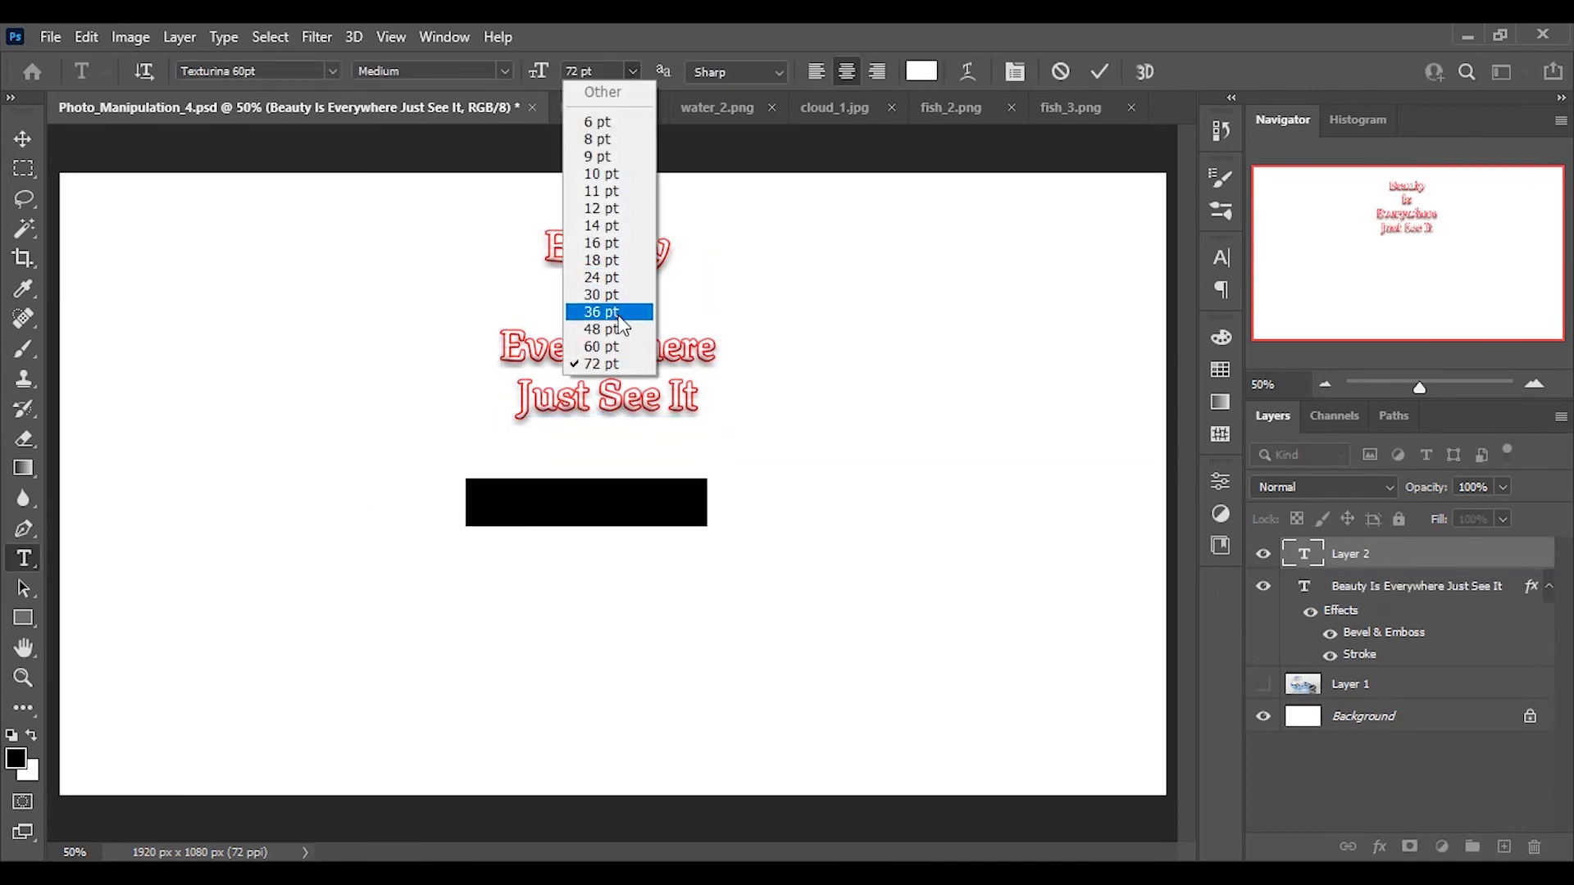
{"action": "left_click", "coordinate": [623, 327]}
{"action": "left_click", "coordinate": [815, 71]}
{"action": "left_click", "coordinate": [1410, 588]}
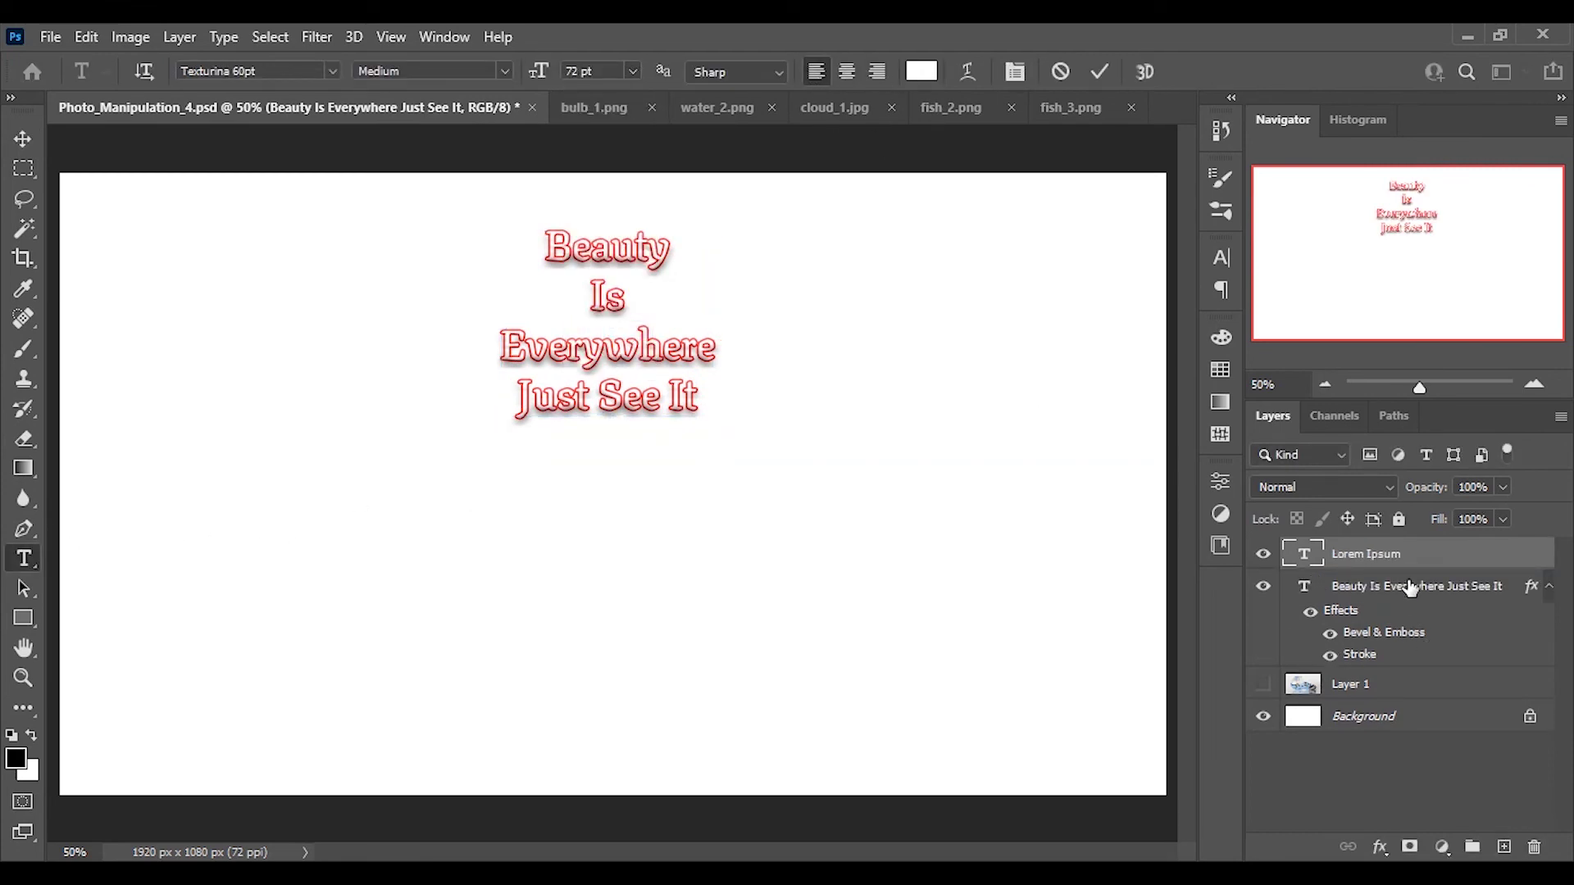
Step: Copy the quote's layer style and paste it onto the new text layer
{"action": "right_click", "coordinate": [1408, 592]}
{"action": "left_click", "coordinate": [1177, 800]}
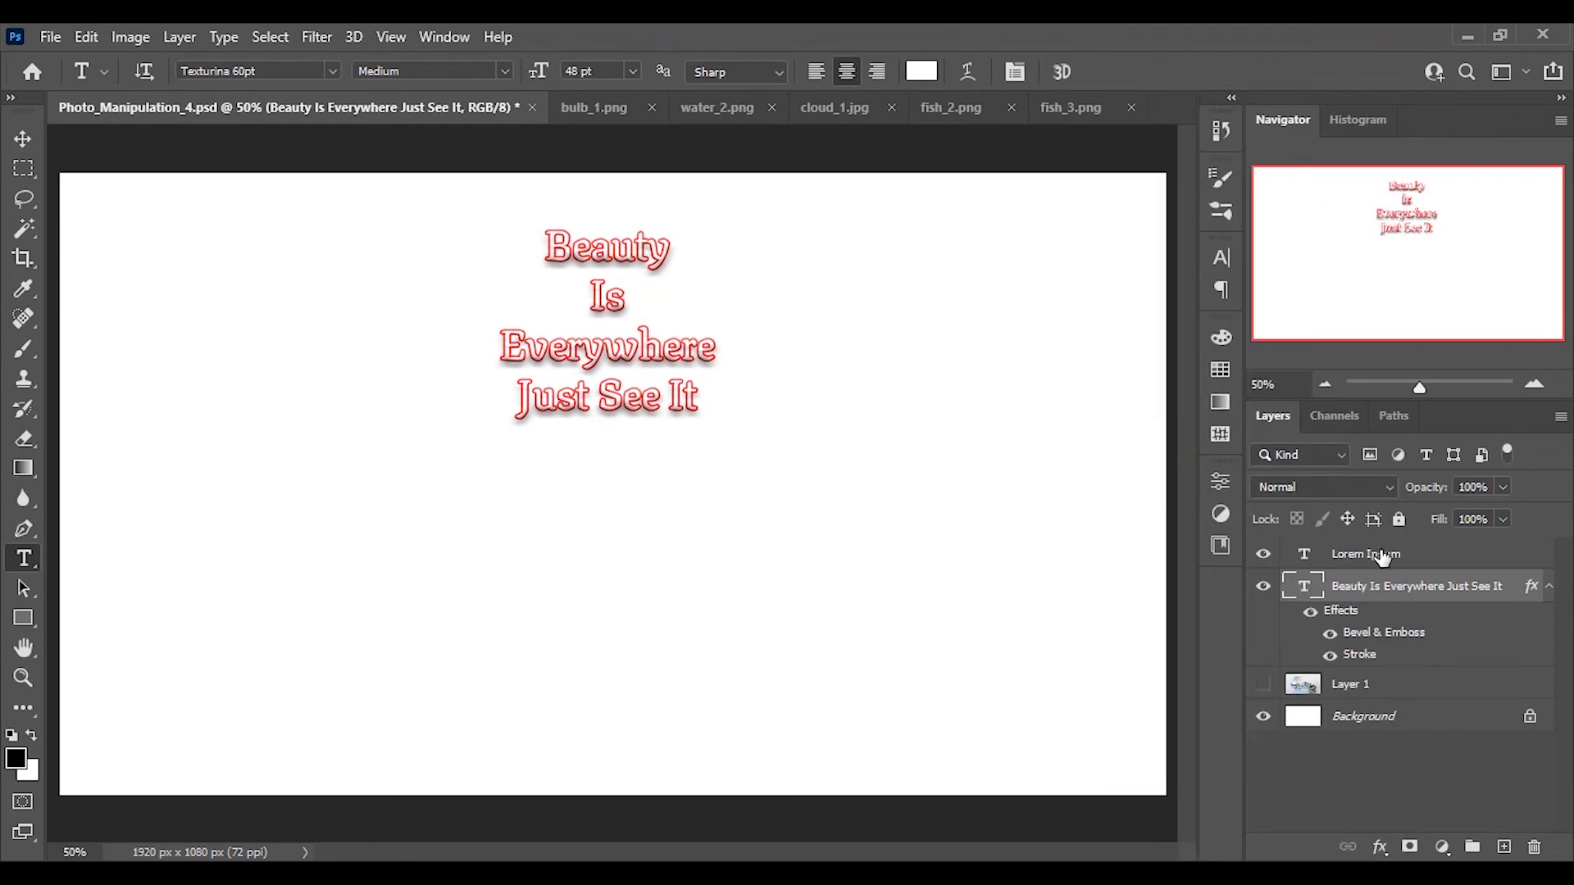
{"action": "right_click", "coordinate": [1383, 558]}
{"action": "left_click", "coordinate": [1177, 823]}
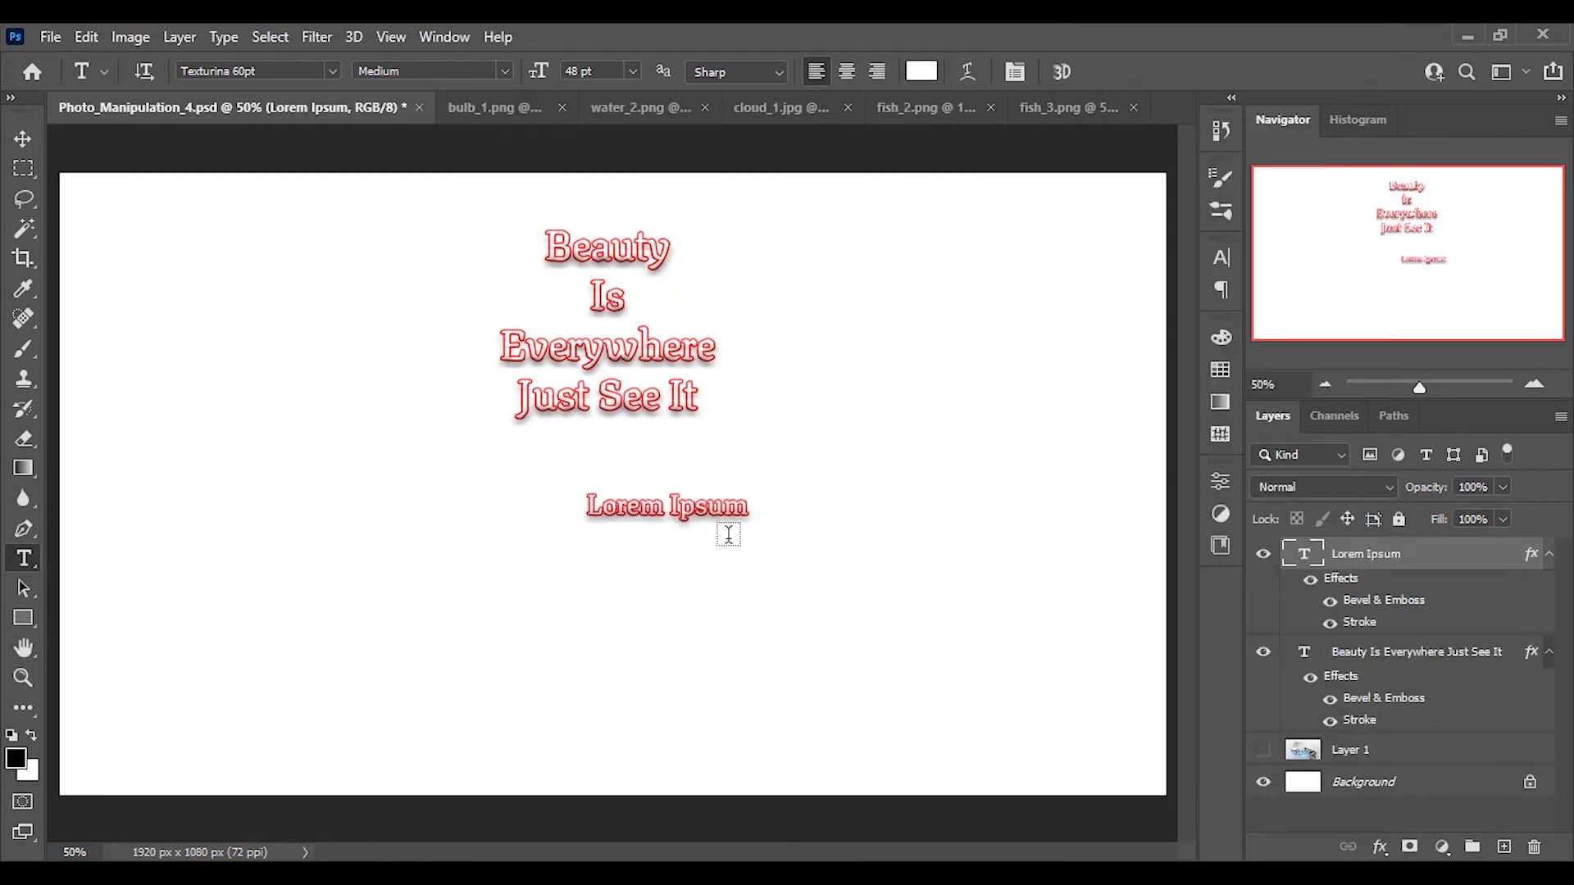
Step: Replace the placeholder with the signature '-Kreative Design Way / Keep Smiling' and commit it
{"action": "left_click_drag", "start_coordinate": [725, 511], "coordinate": [585, 515]}
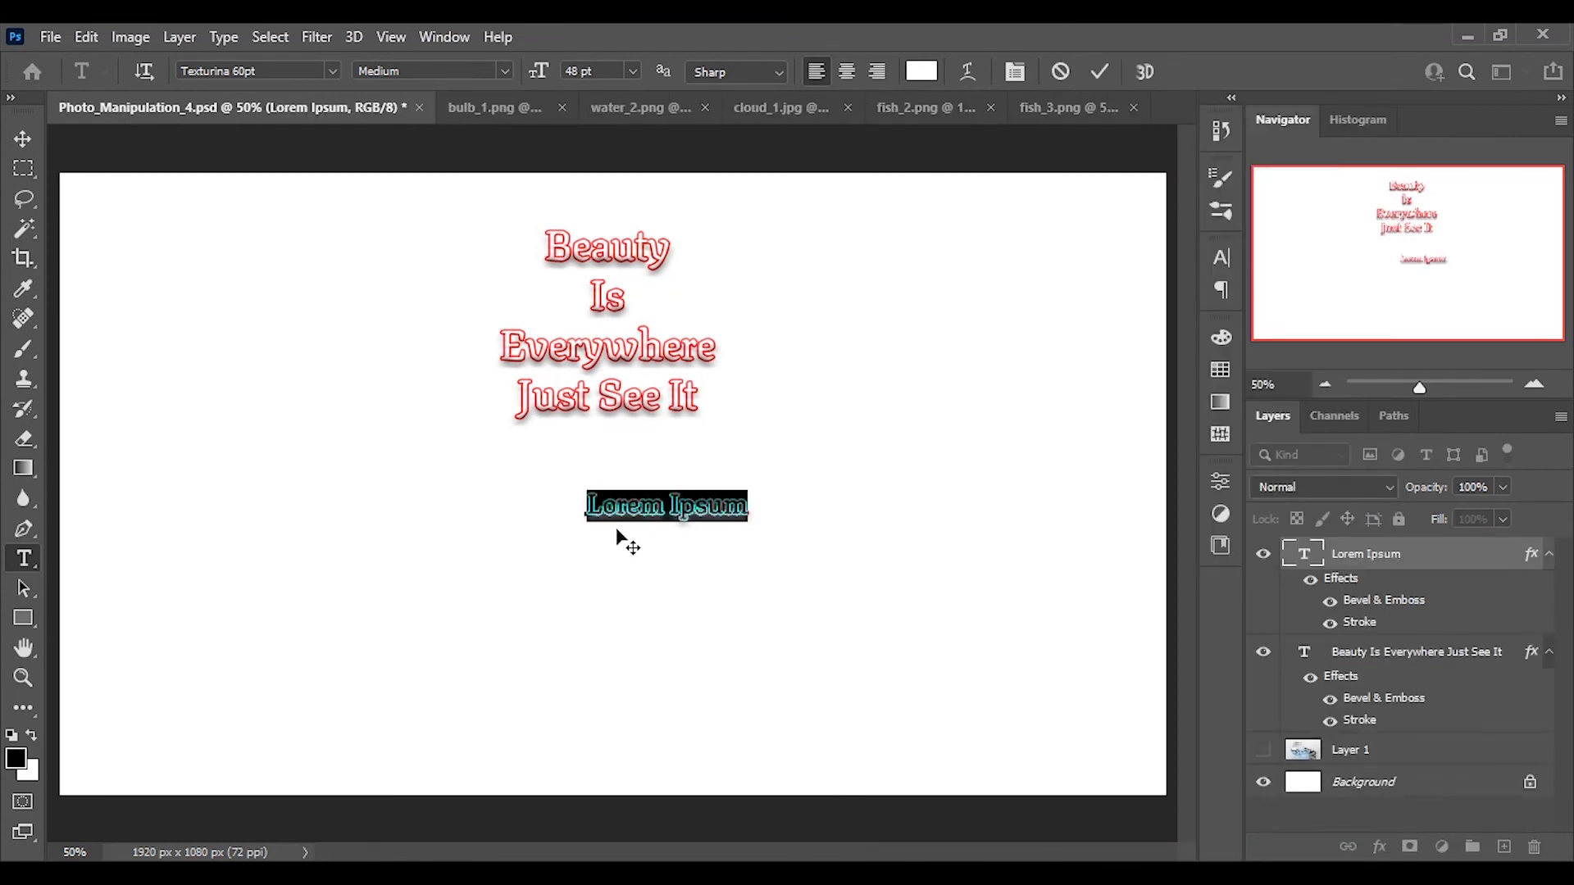
{"action": "key", "text": "BackSpace"}
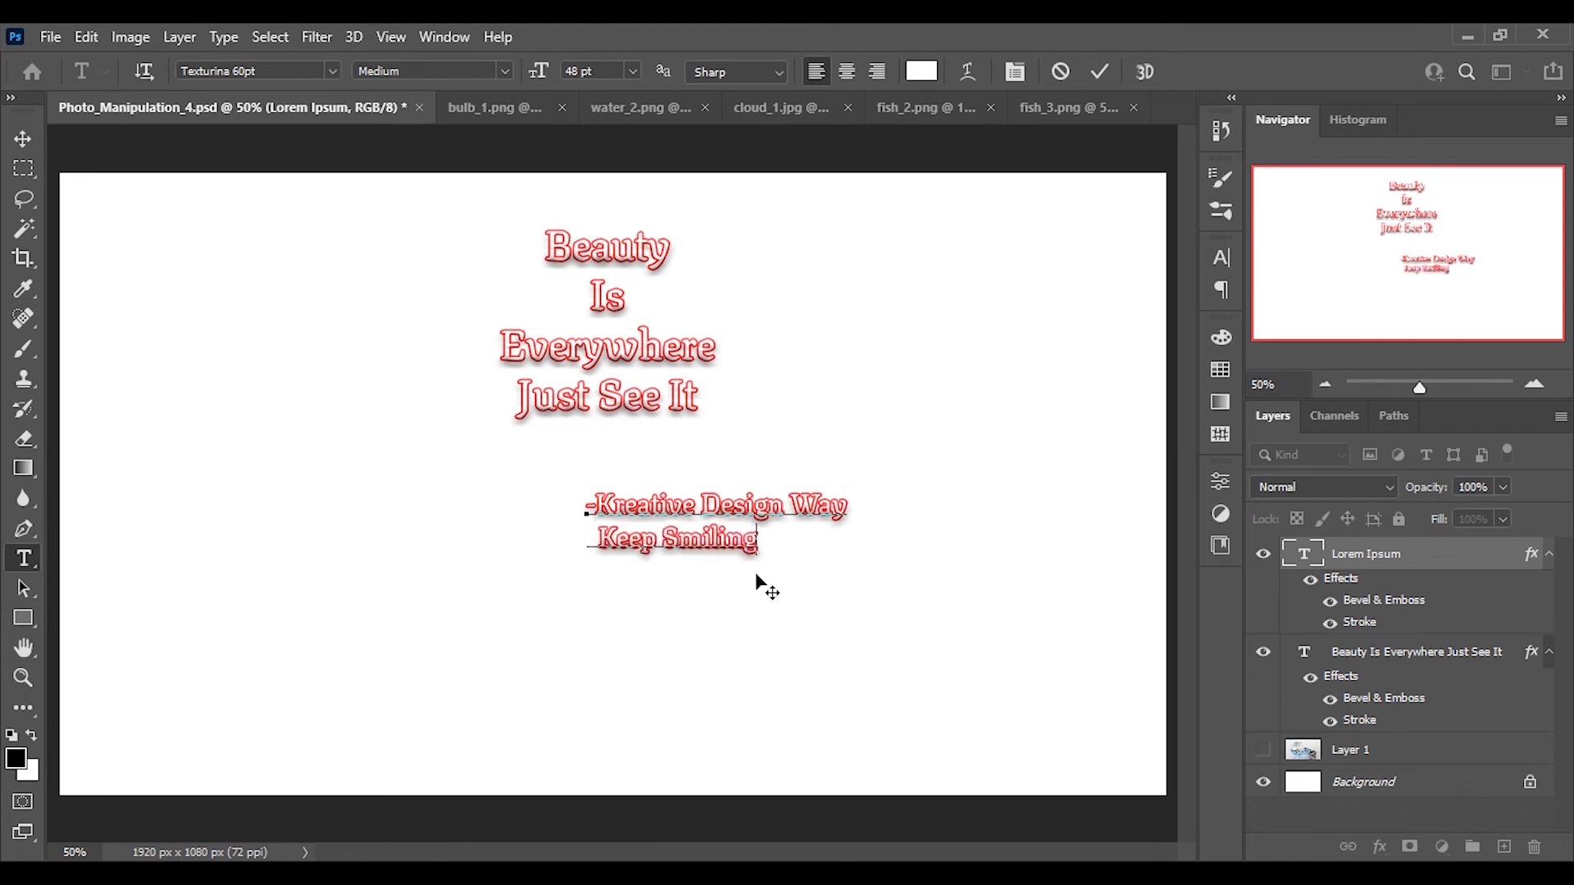
{"action": "left_click", "coordinate": [20, 135]}
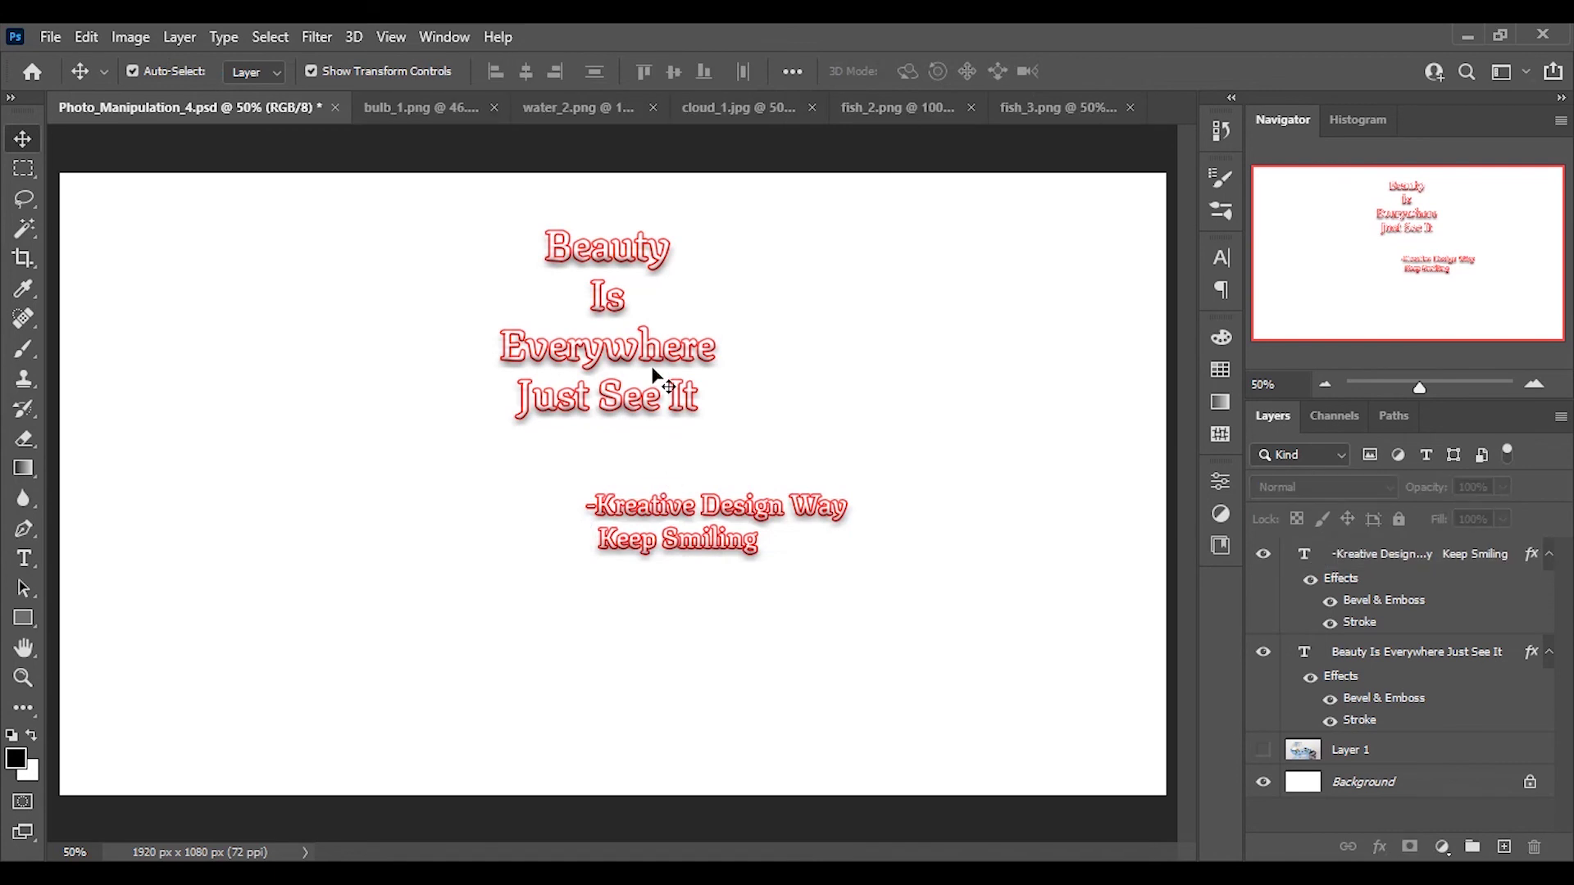
{"action": "left_click", "coordinate": [1471, 570]}
Step: Convert the quote and signature text layers to smart objects
{"action": "right_click", "coordinate": [1471, 570]}
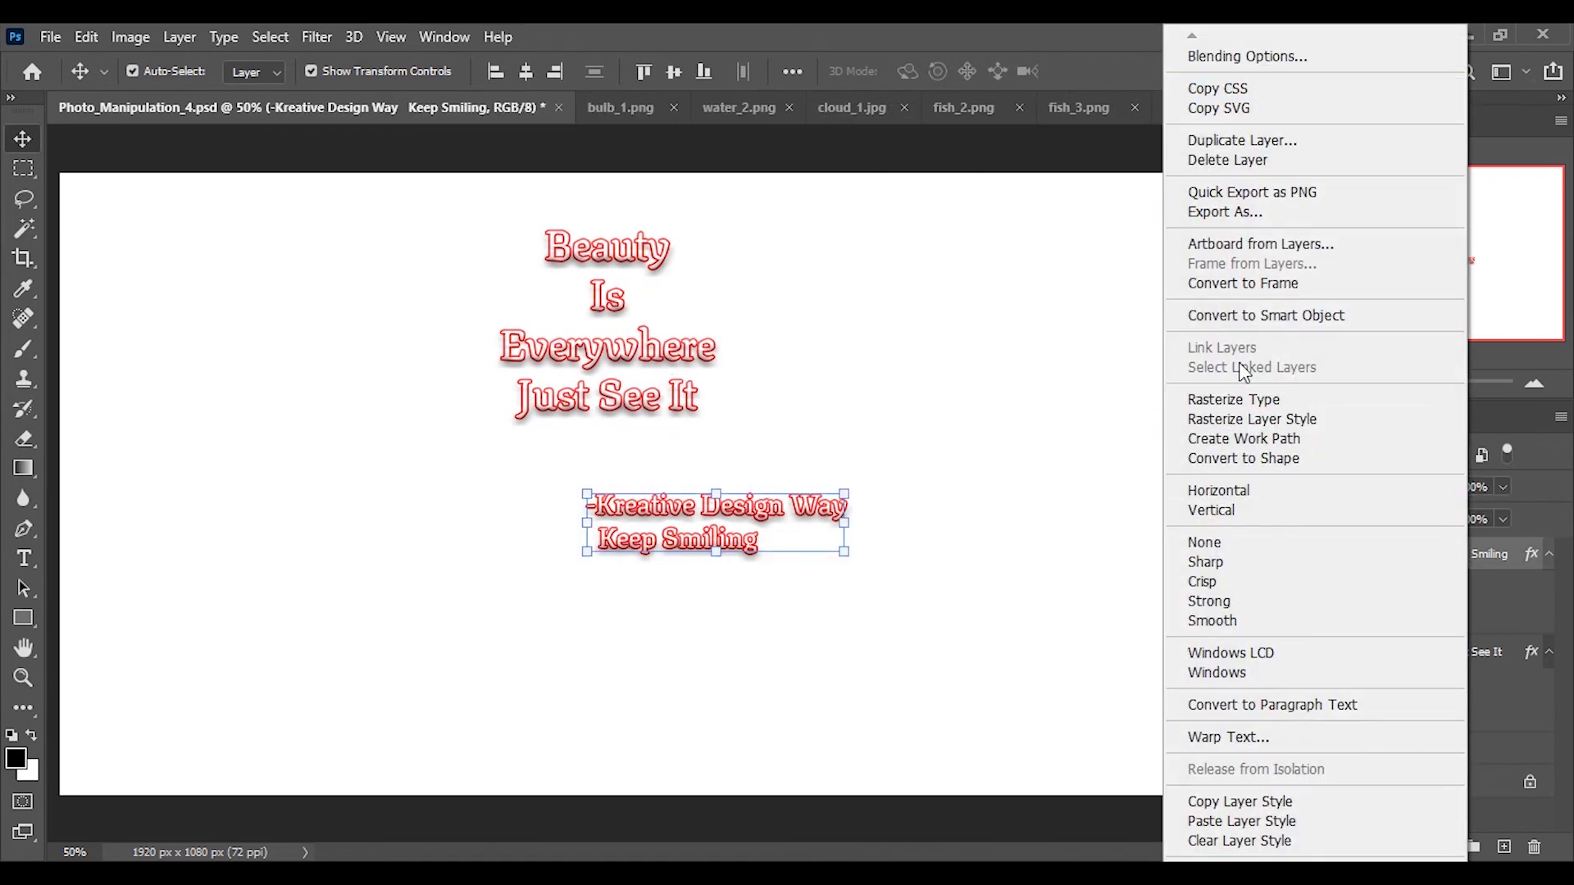
{"action": "left_click", "coordinate": [1459, 586]}
{"action": "right_click", "coordinate": [1459, 586]}
{"action": "left_click", "coordinate": [1293, 323]}
Step: Enlarge the signature to about 118% and the quote to about 139%
{"action": "left_click", "coordinate": [775, 517]}
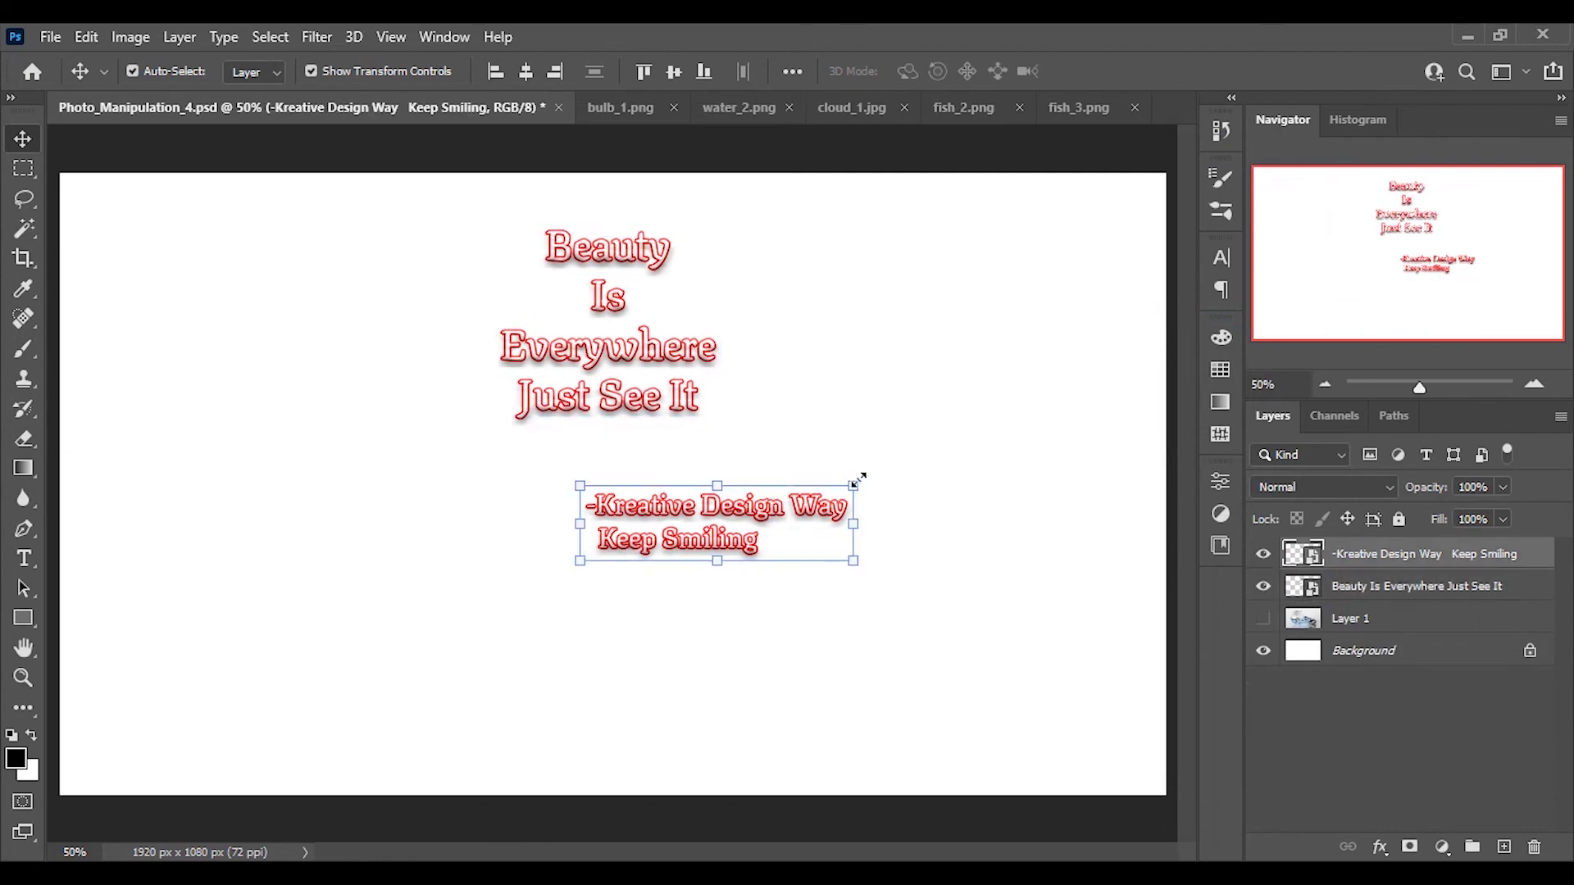
{"action": "left_click_drag", "start_coordinate": [853, 478], "coordinate": [899, 443]}
{"action": "left_click_drag", "start_coordinate": [885, 541], "coordinate": [1045, 574]}
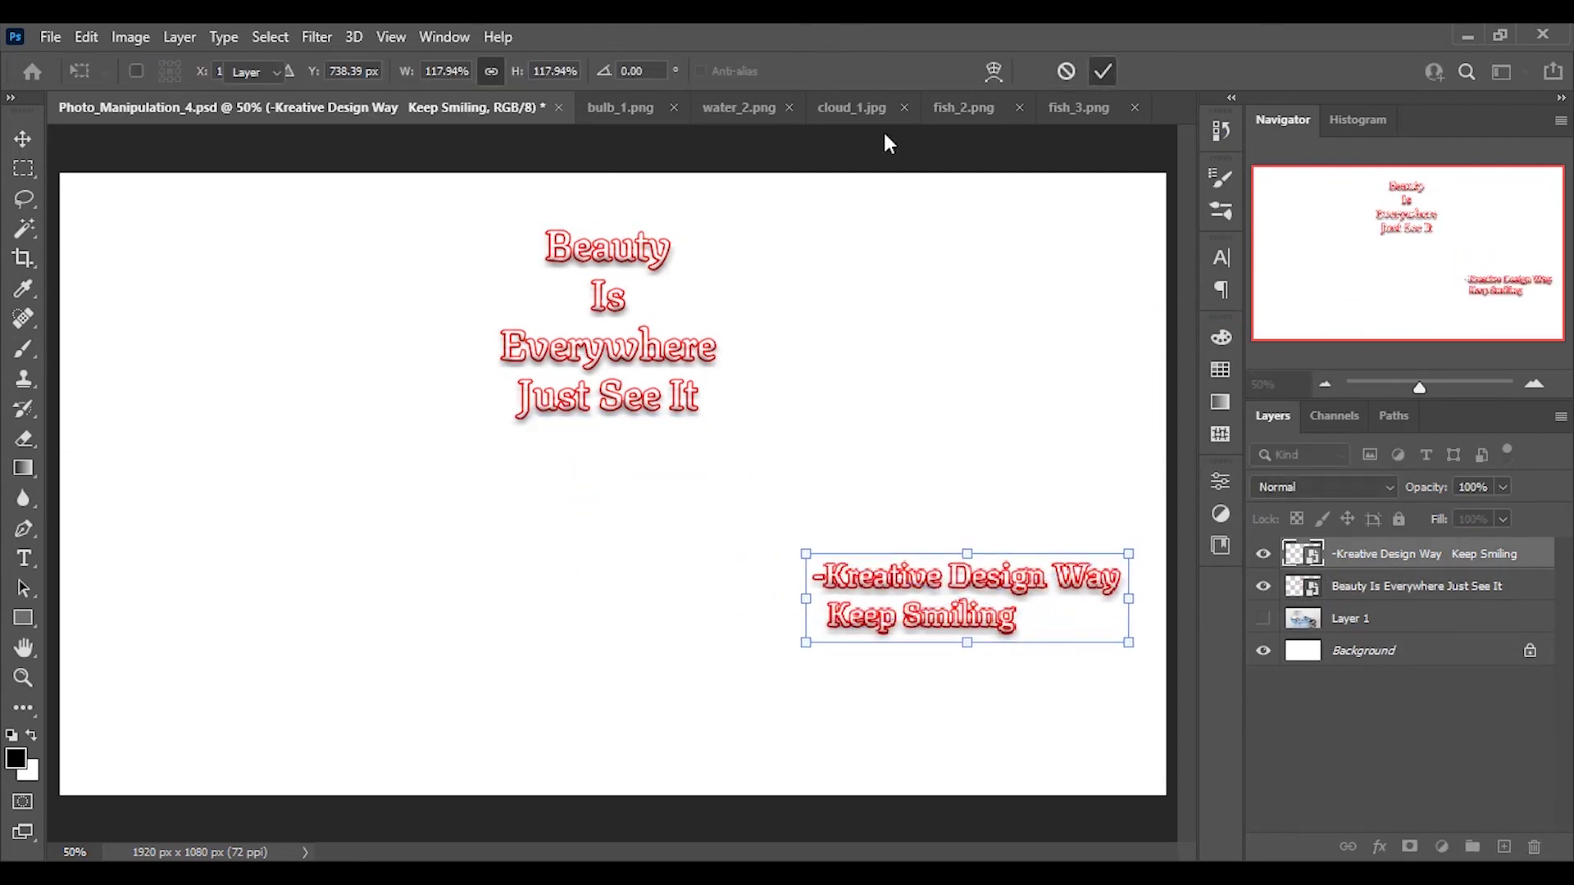
{"action": "key", "text": "Return"}
{"action": "left_click_drag", "start_coordinate": [738, 394], "coordinate": [922, 467]}
{"action": "left_click_drag", "start_coordinate": [907, 306], "coordinate": [979, 219]}
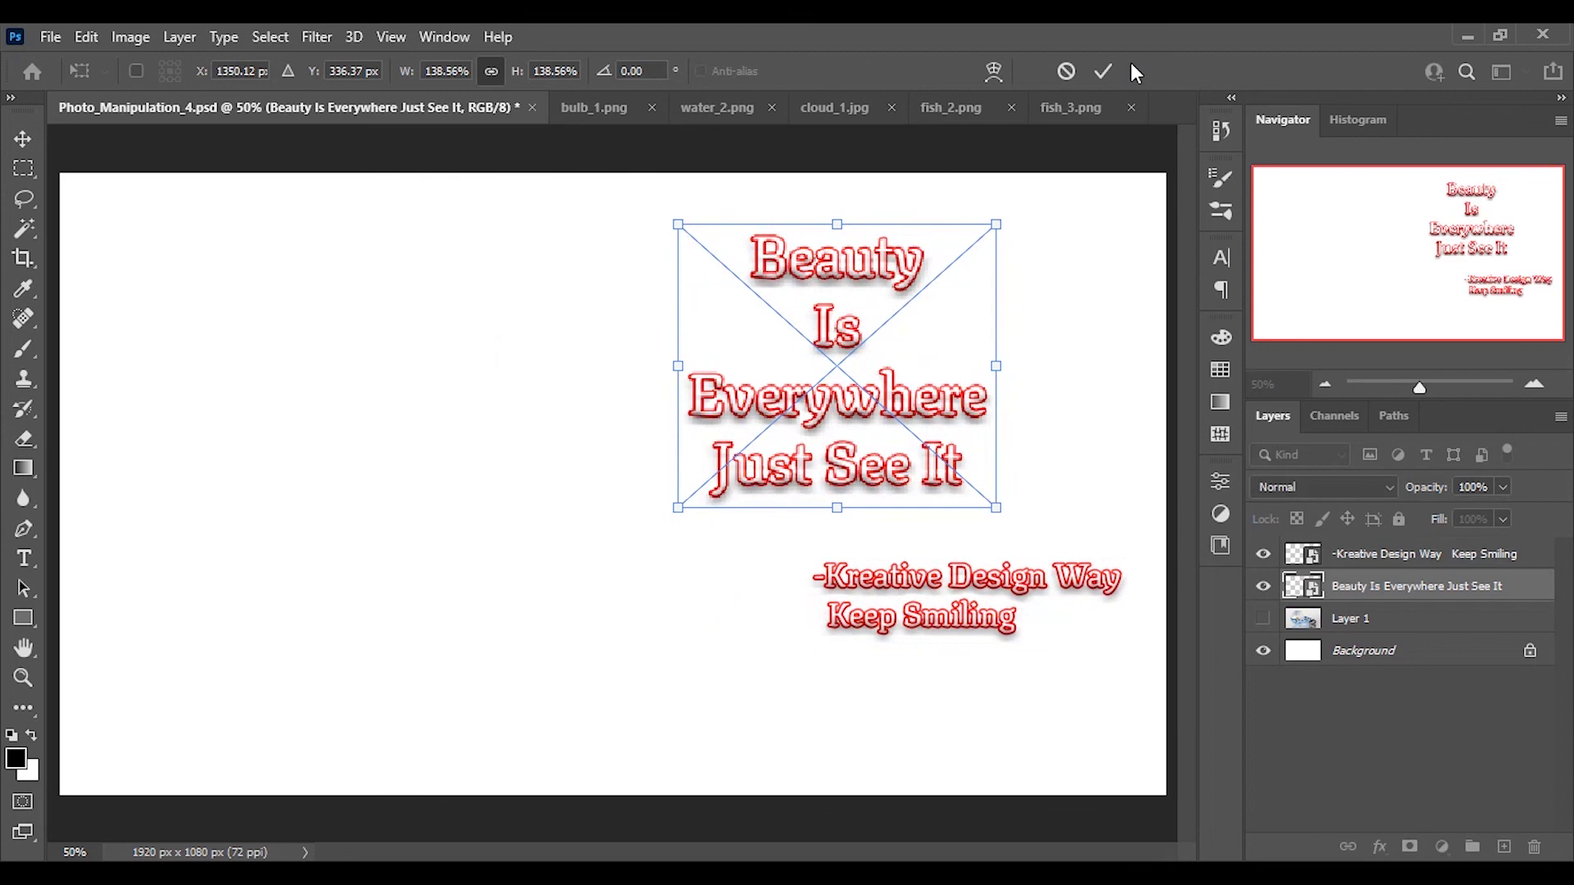
{"action": "left_click", "coordinate": [1103, 70]}
Step: Place the quote at the top right with the signature just beneath, and show the light-bulb layer again
{"action": "left_click", "coordinate": [1009, 216]}
{"action": "left_click", "coordinate": [820, 738]}
{"action": "left_click_drag", "start_coordinate": [904, 271], "coordinate": [1060, 221]}
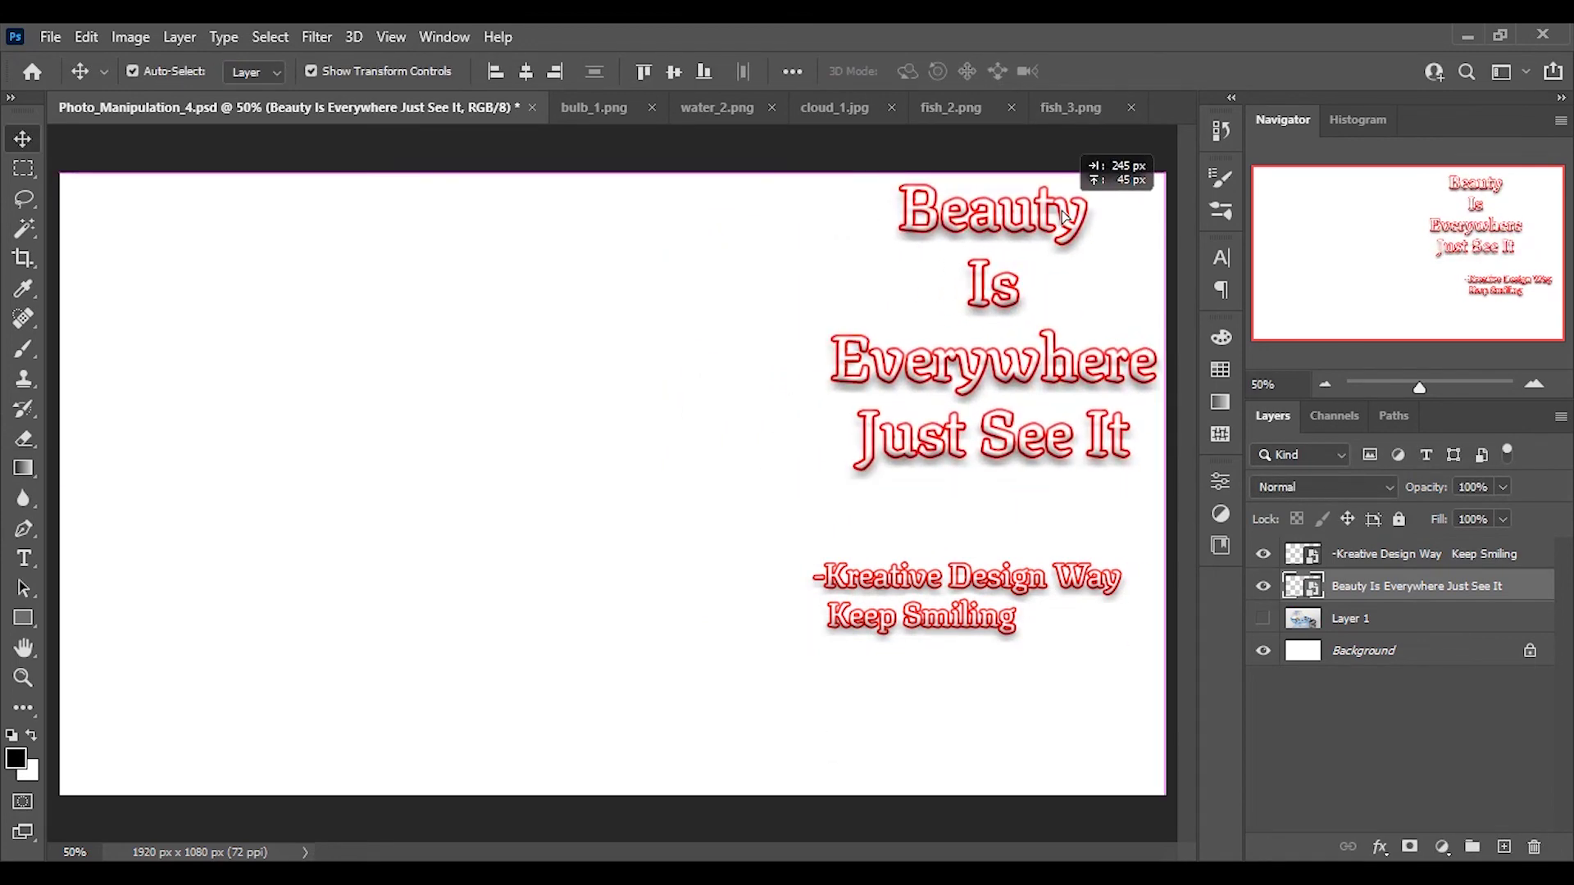
{"action": "left_click_drag", "start_coordinate": [987, 582], "coordinate": [1015, 554]}
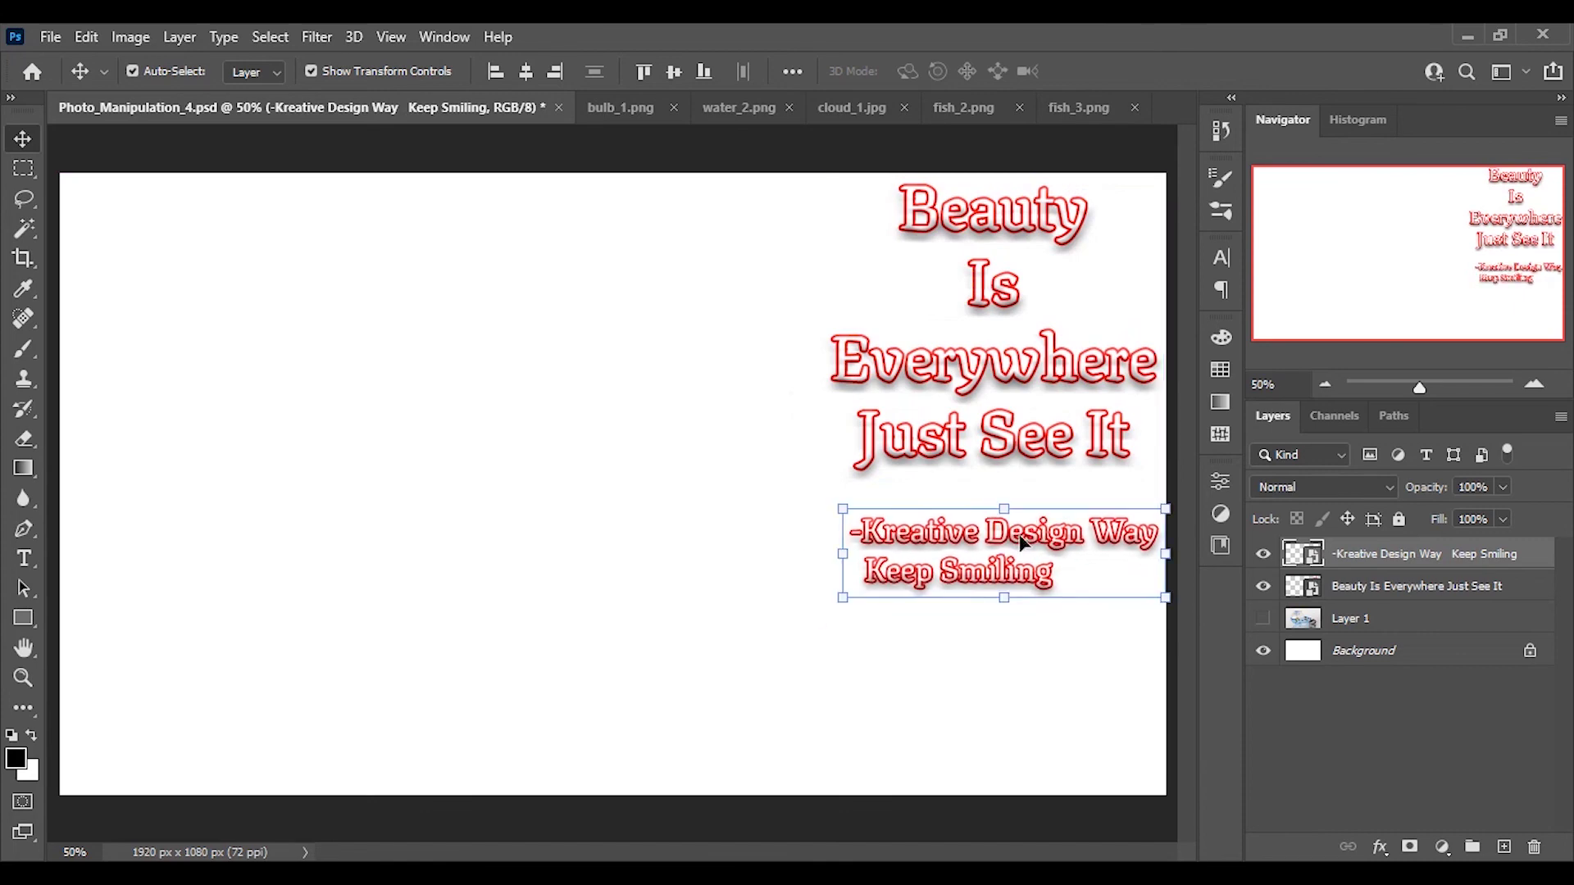
{"action": "left_click_drag", "start_coordinate": [1015, 554], "coordinate": [1024, 511]}
{"action": "left_click", "coordinate": [959, 644]}
{"action": "left_click", "coordinate": [1262, 618]}
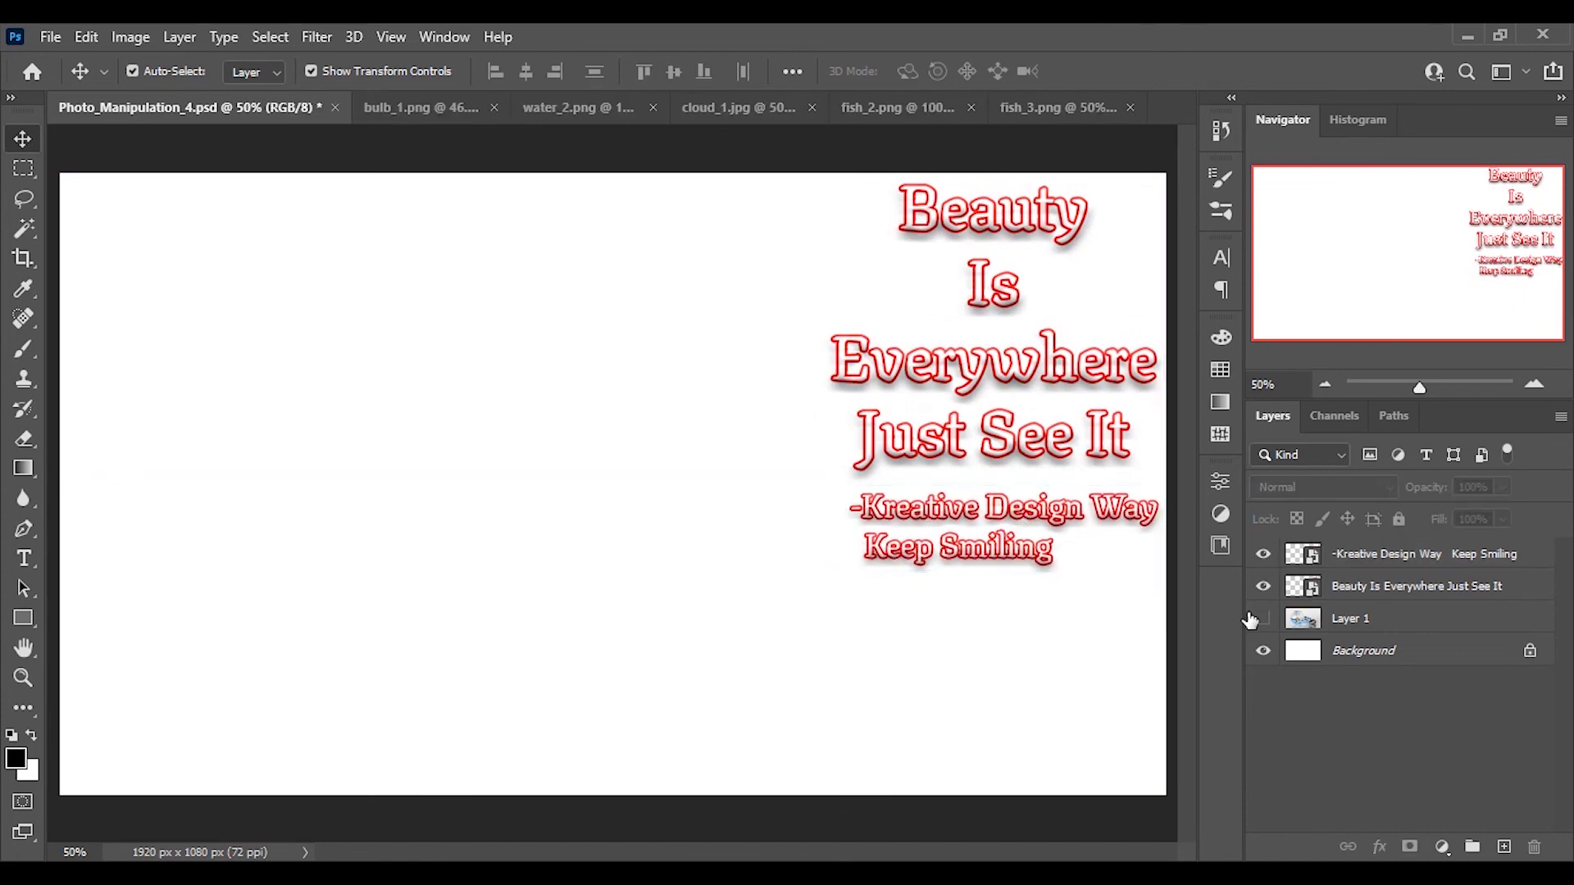